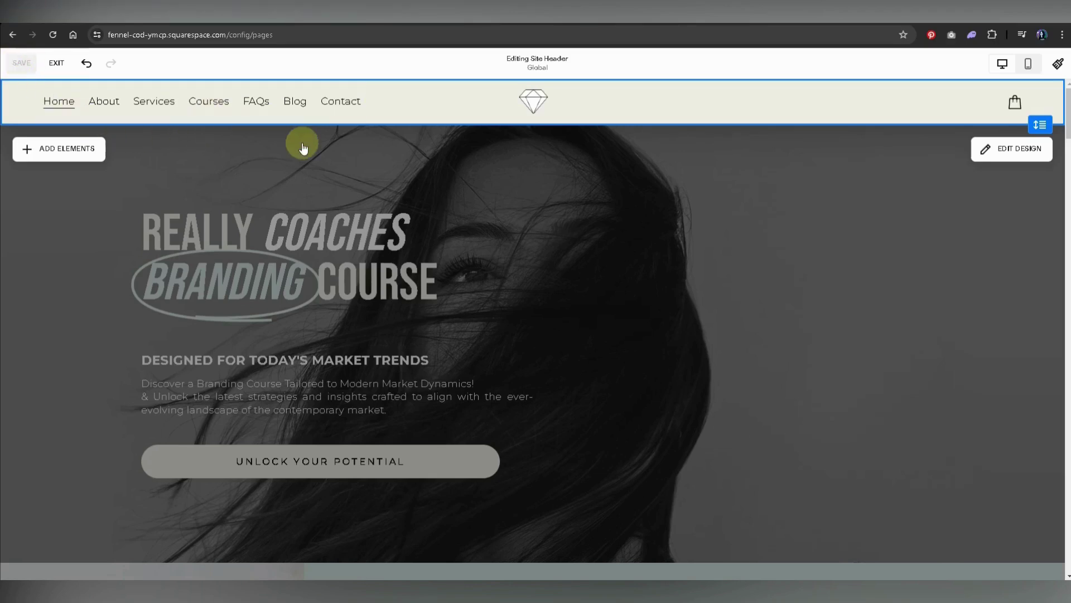
Step: Switch the site header's fixed position off and back on, and save the header
{"action": "left_click", "coordinate": [1009, 147]}
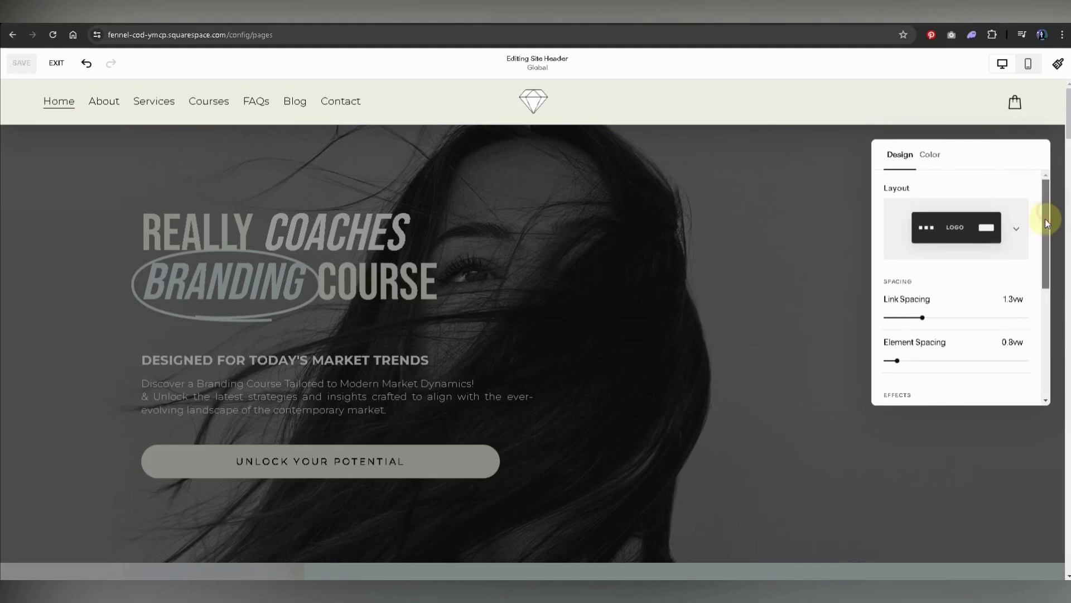
{"action": "left_click_drag", "start_coordinate": [1045, 215], "coordinate": [1044, 323]}
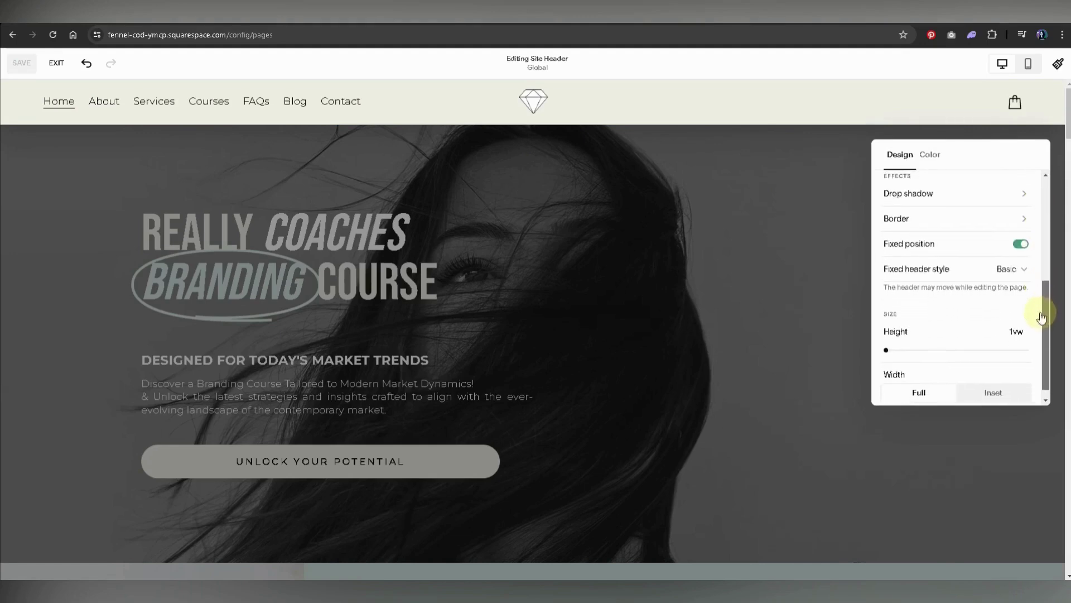
{"action": "left_click", "coordinate": [1019, 246]}
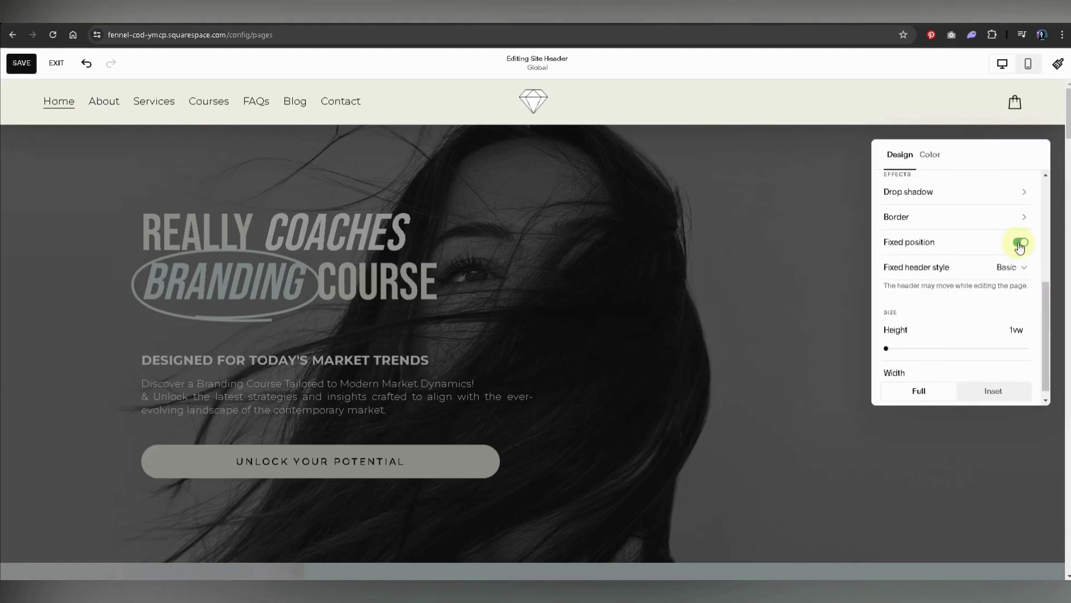
{"action": "left_click", "coordinate": [1020, 246]}
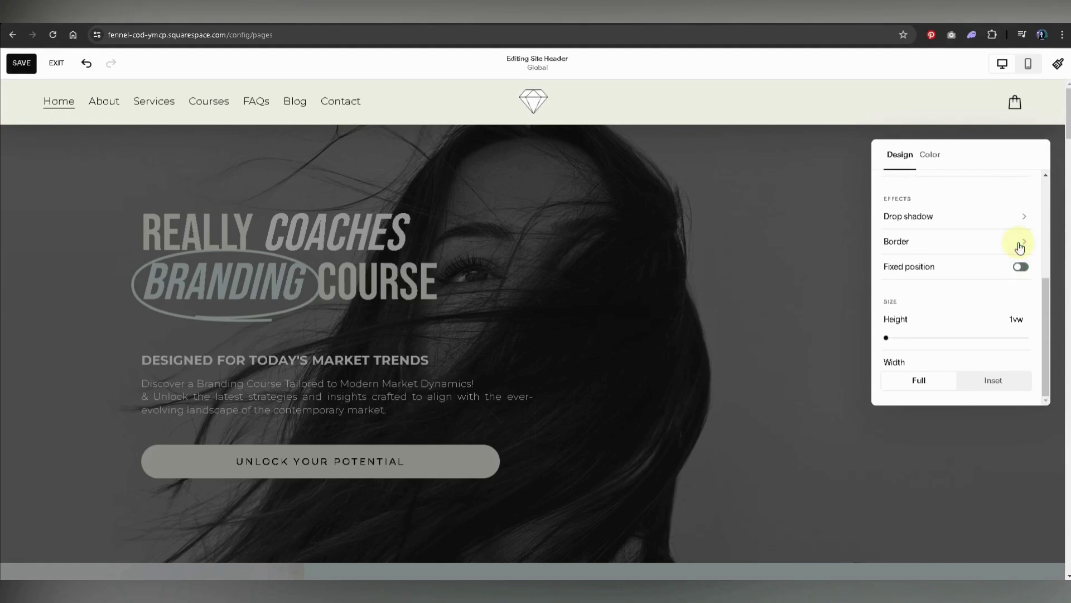
{"action": "left_click", "coordinate": [1021, 268]}
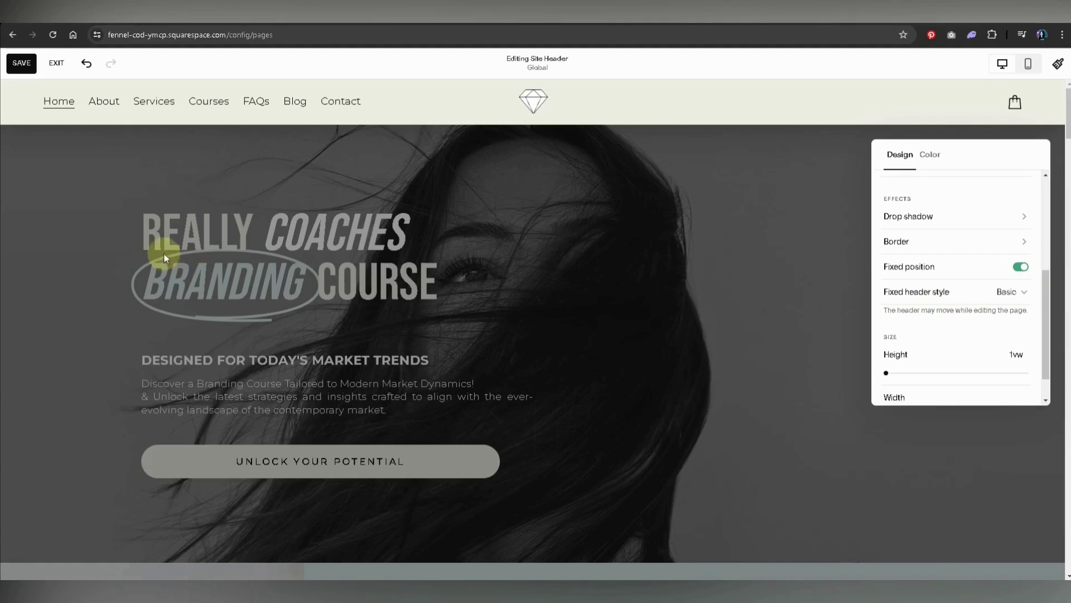
{"action": "left_click", "coordinate": [156, 191]}
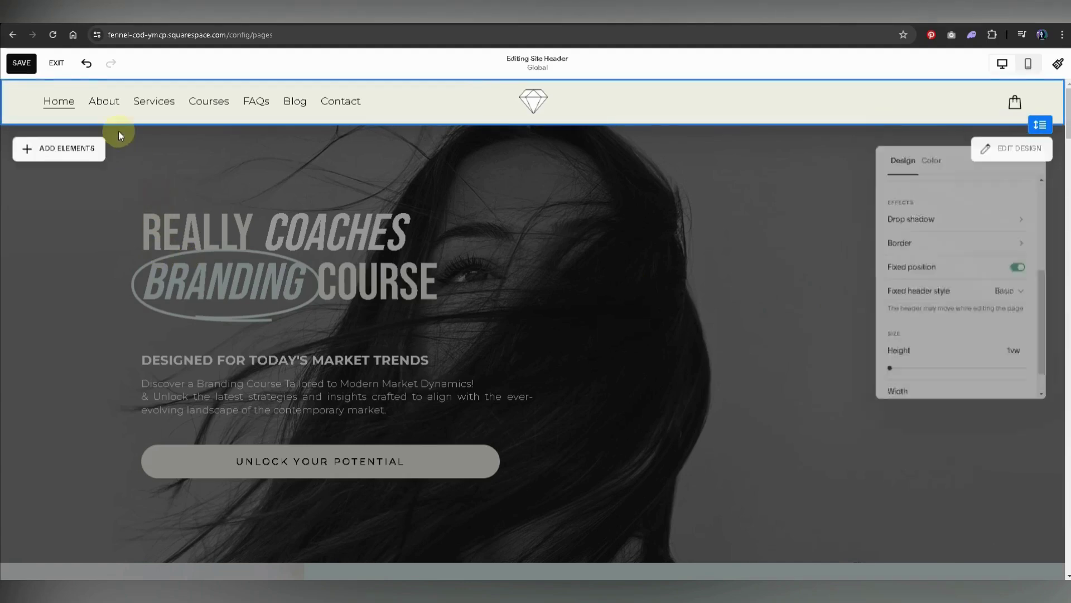
{"action": "left_click", "coordinate": [19, 64]}
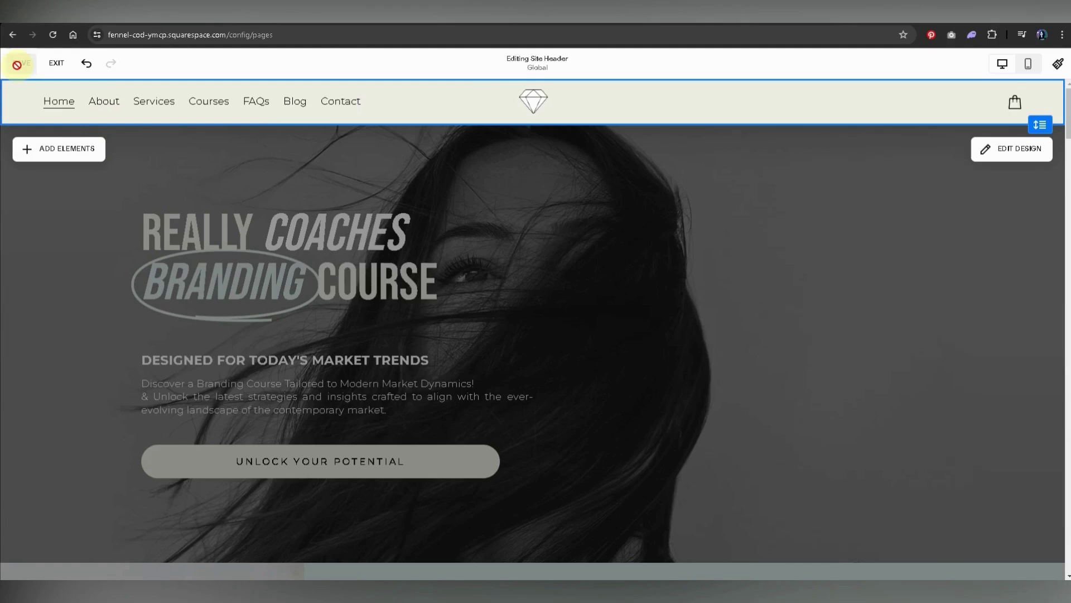
Step: Check the header's navigation links, leave the editor and review the Home page's general settings
{"action": "left_click", "coordinate": [62, 101]}
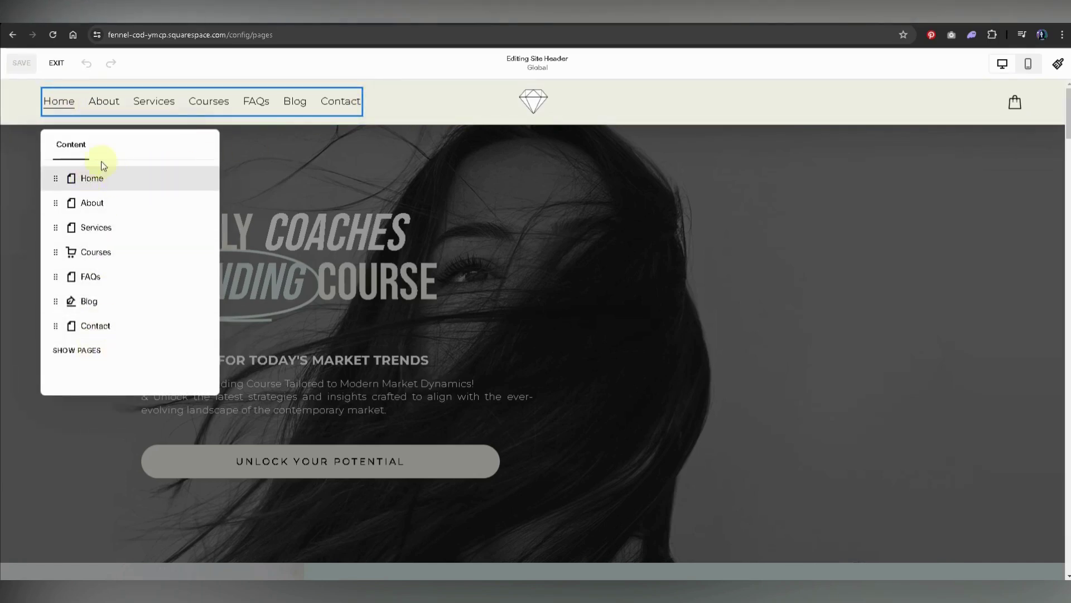
{"action": "left_click", "coordinate": [54, 62]}
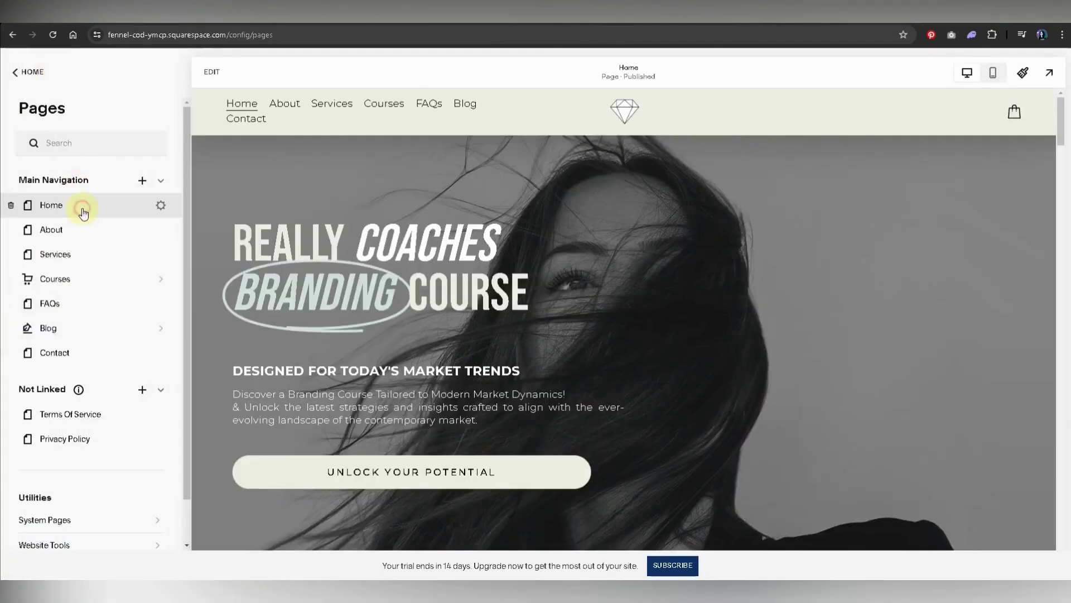
{"action": "left_click", "coordinate": [161, 205]}
{"action": "left_click", "coordinate": [513, 231]}
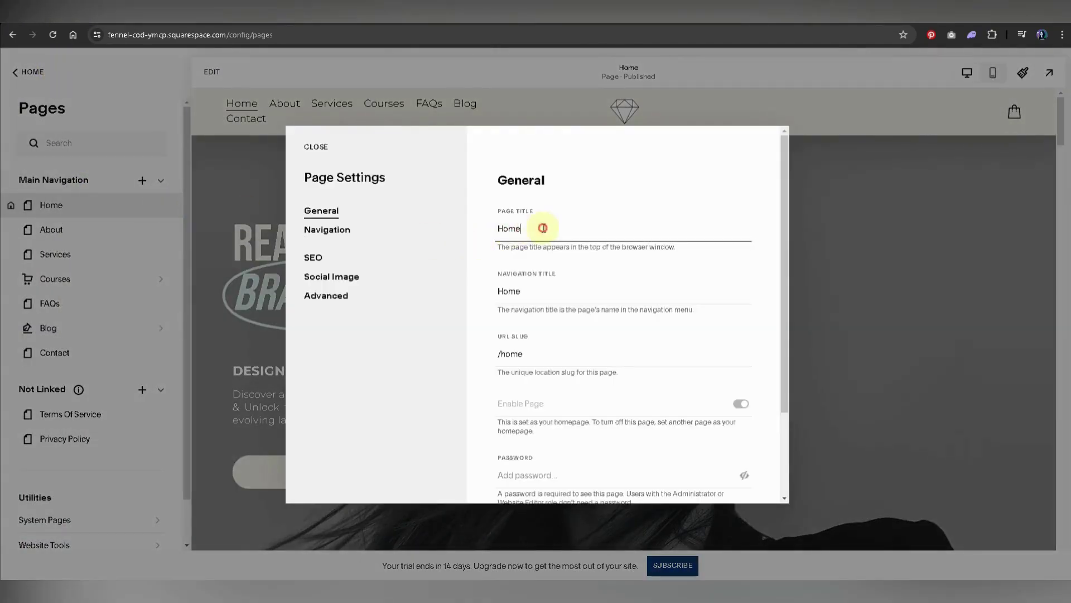
{"action": "scroll", "coordinate": [787, 409], "scroll_direction": "down", "scroll_amount": 2}
{"action": "scroll", "coordinate": [769, 289], "scroll_direction": "up", "scroll_amount": 2}
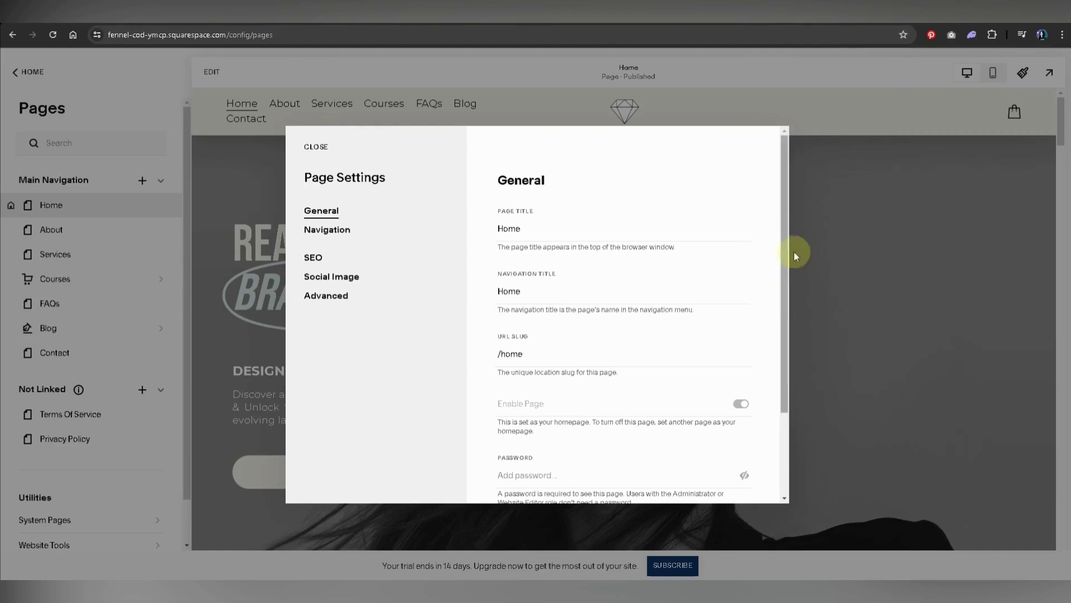
{"action": "left_click", "coordinate": [316, 147]}
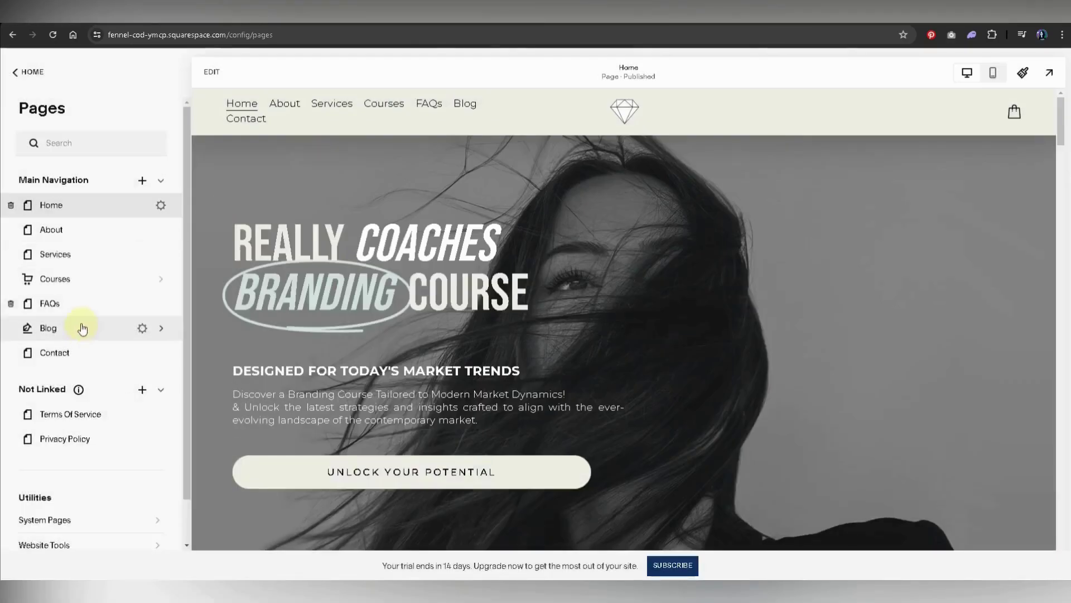
Step: Try the Enable Page setting of the Blog page off and on, and discard the changes
{"action": "left_click", "coordinate": [143, 327]}
{"action": "left_click", "coordinate": [743, 405]}
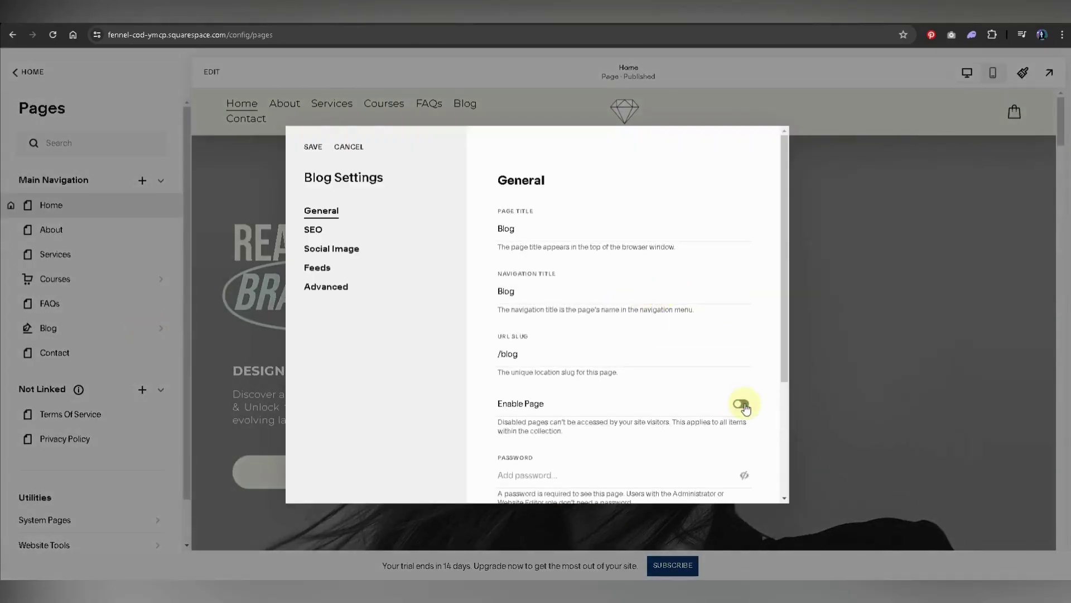
{"action": "left_click", "coordinate": [743, 406]}
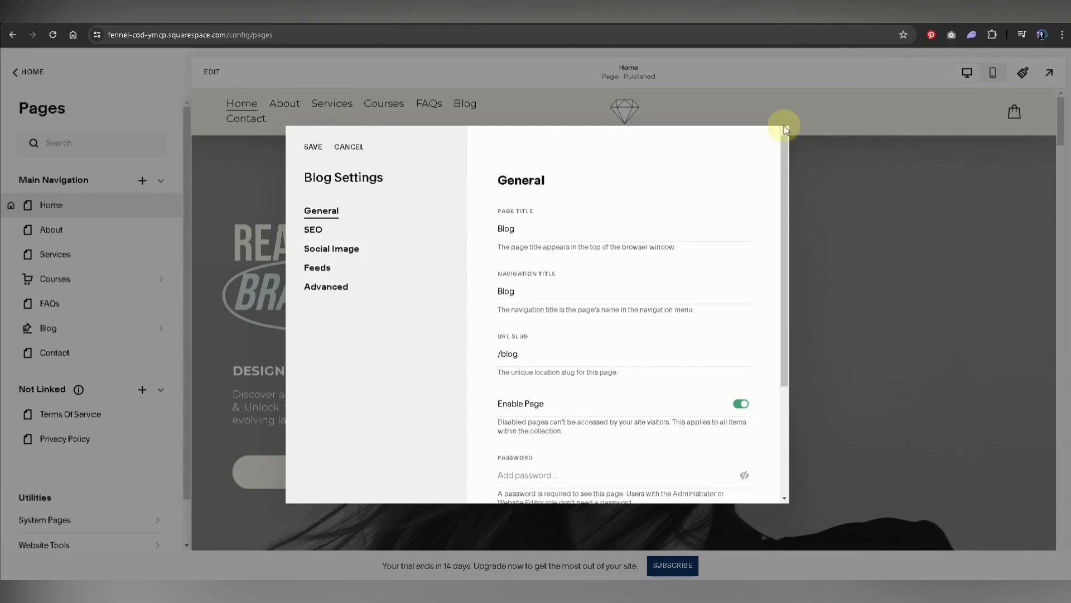
{"action": "left_click", "coordinate": [349, 146]}
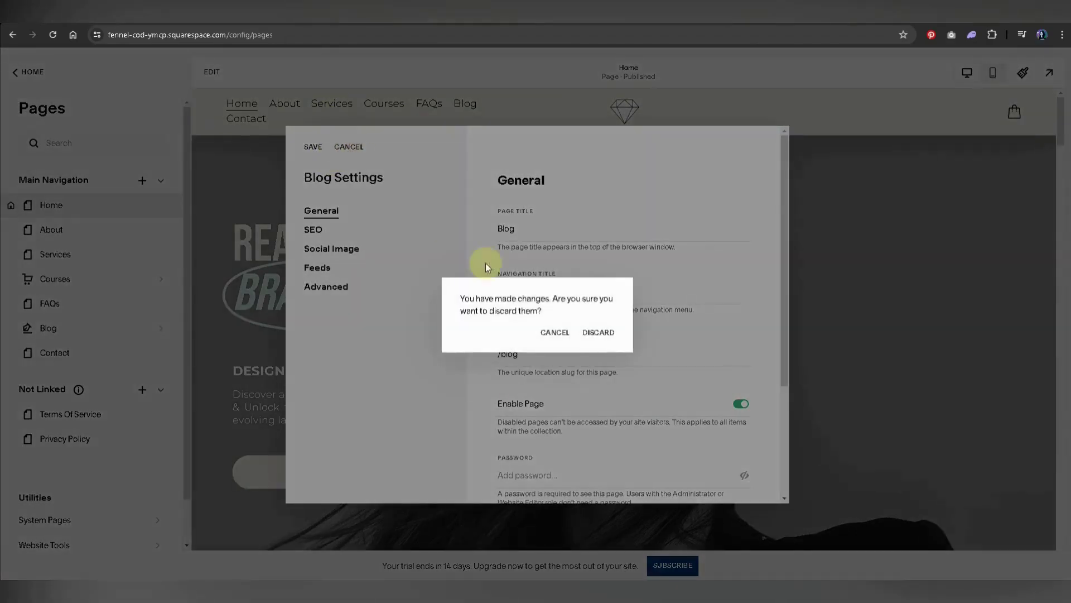
{"action": "left_click", "coordinate": [589, 336]}
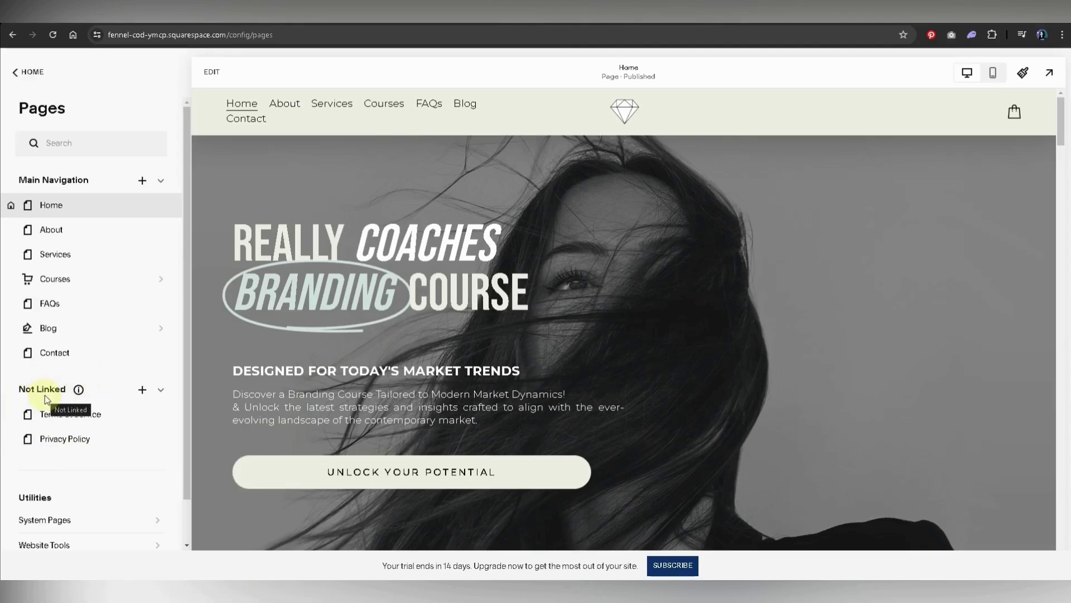
Step: View the unlinked Terms Of Service and Privacy Policy pages
{"action": "left_click", "coordinate": [67, 422]}
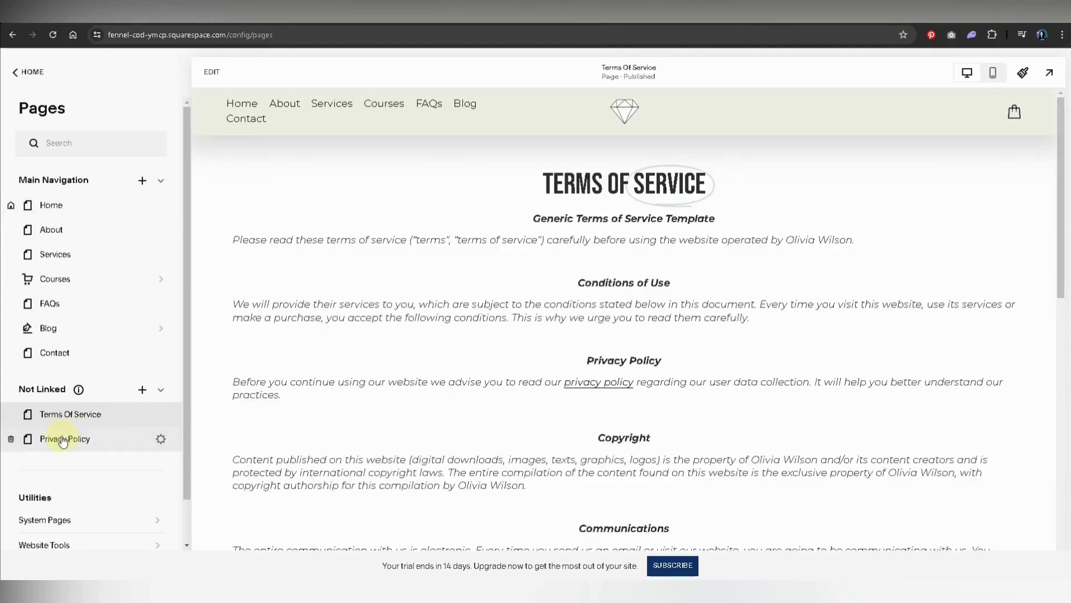
{"action": "left_click", "coordinate": [62, 440]}
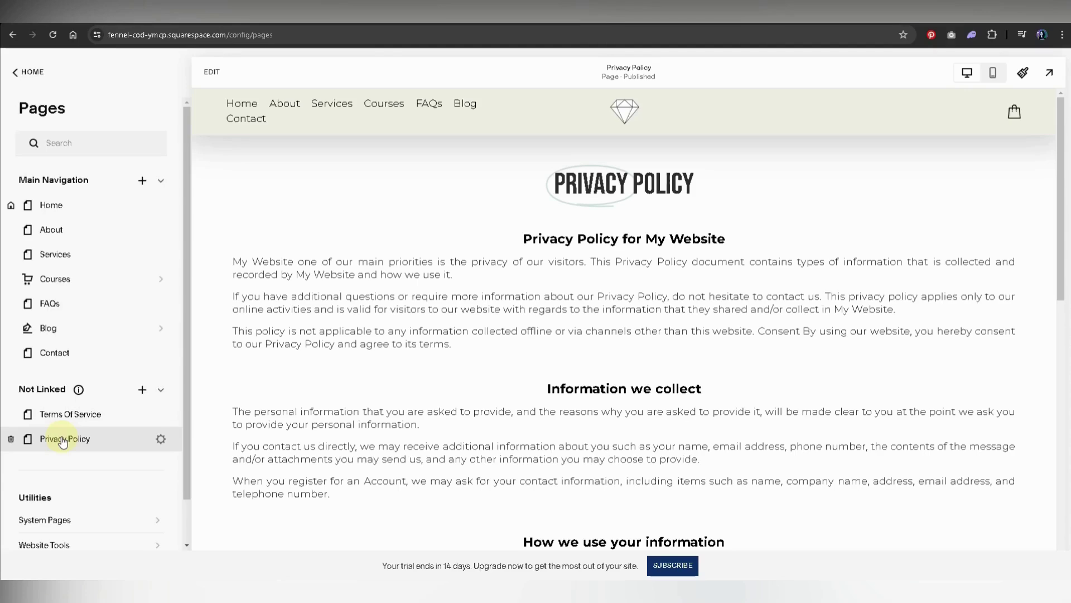
Step: Change the Services page's title and navigation title to Service and its URL slug to /service, and save the settings
{"action": "left_click", "coordinate": [160, 253]}
{"action": "left_click", "coordinate": [539, 228]}
{"action": "key", "text": "BackSpace"}
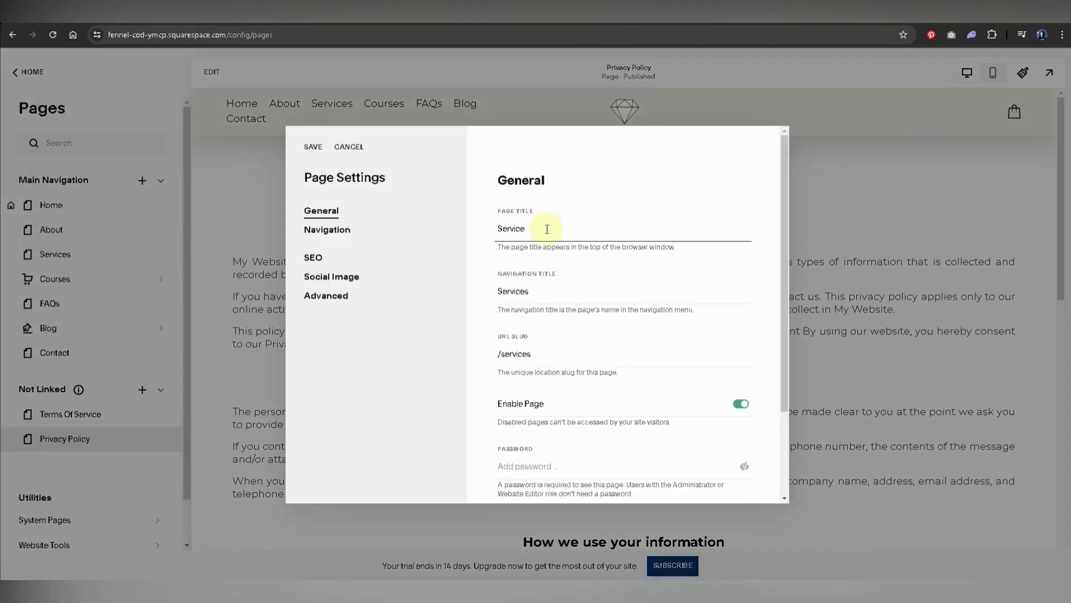
{"action": "left_click", "coordinate": [544, 291]}
{"action": "key", "text": "BackSpace"}
{"action": "left_click", "coordinate": [544, 354]}
{"action": "key", "text": "BackSpace"}
{"action": "left_click", "coordinate": [313, 147]}
Step: Open the Home page for editing and try the hero heading further right, returning it to the left slightly higher up
{"action": "left_click", "coordinate": [87, 215]}
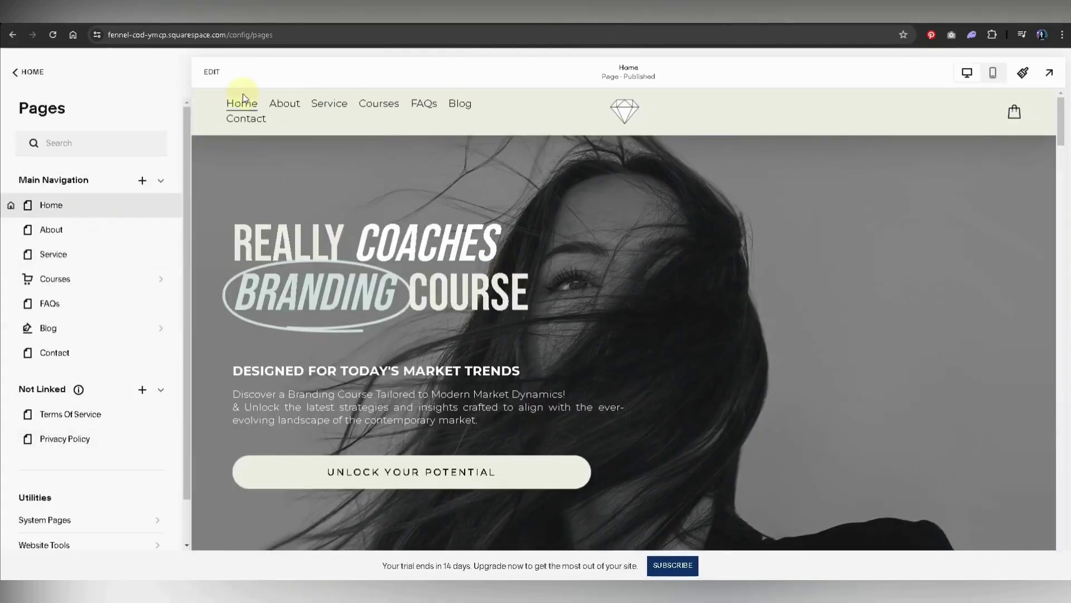
{"action": "left_click", "coordinate": [211, 72]}
{"action": "scroll", "coordinate": [389, 168], "scroll_direction": "down", "scroll_amount": 15}
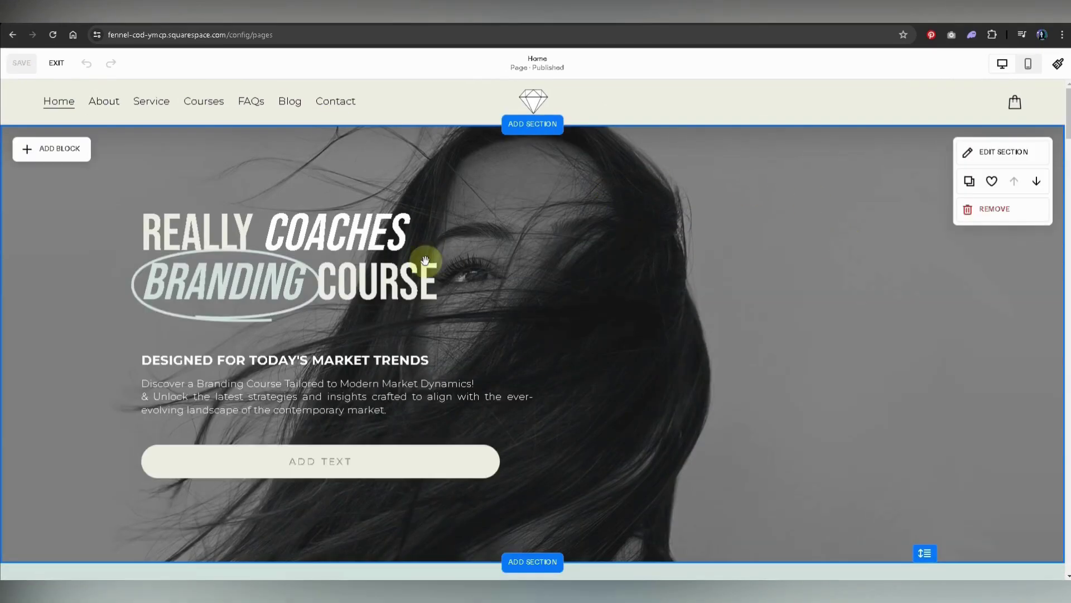
{"action": "left_click", "coordinate": [170, 227]}
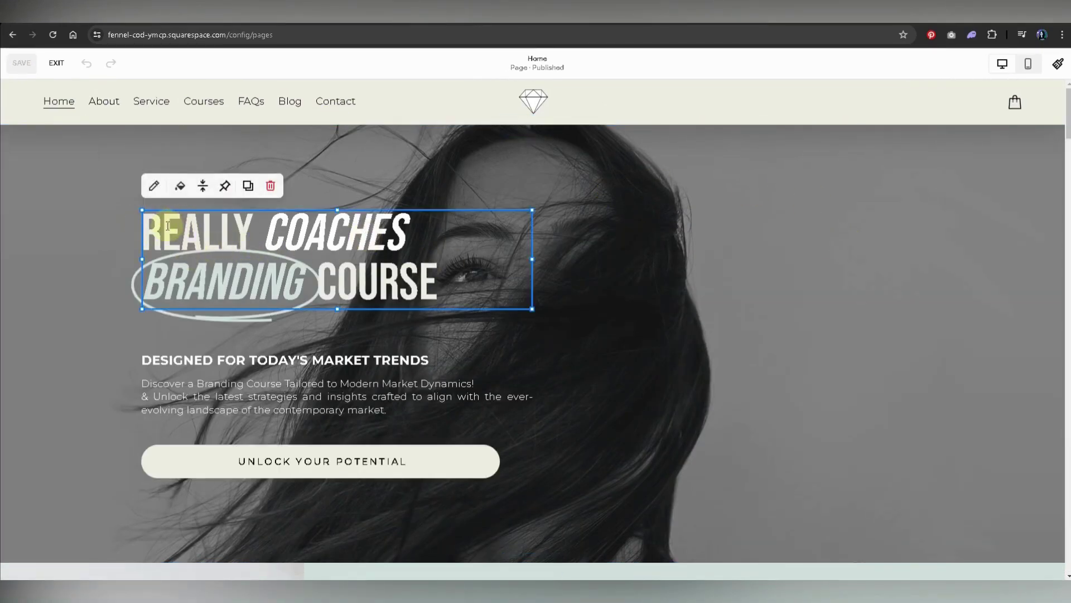
{"action": "left_click_drag", "start_coordinate": [159, 229], "coordinate": [545, 220]}
{"action": "left_click_drag", "start_coordinate": [467, 210], "coordinate": [149, 217]}
Step: Move the hero heading, subheading, paragraph and button together to the right side of the hero section
{"action": "left_click", "coordinate": [188, 393]}
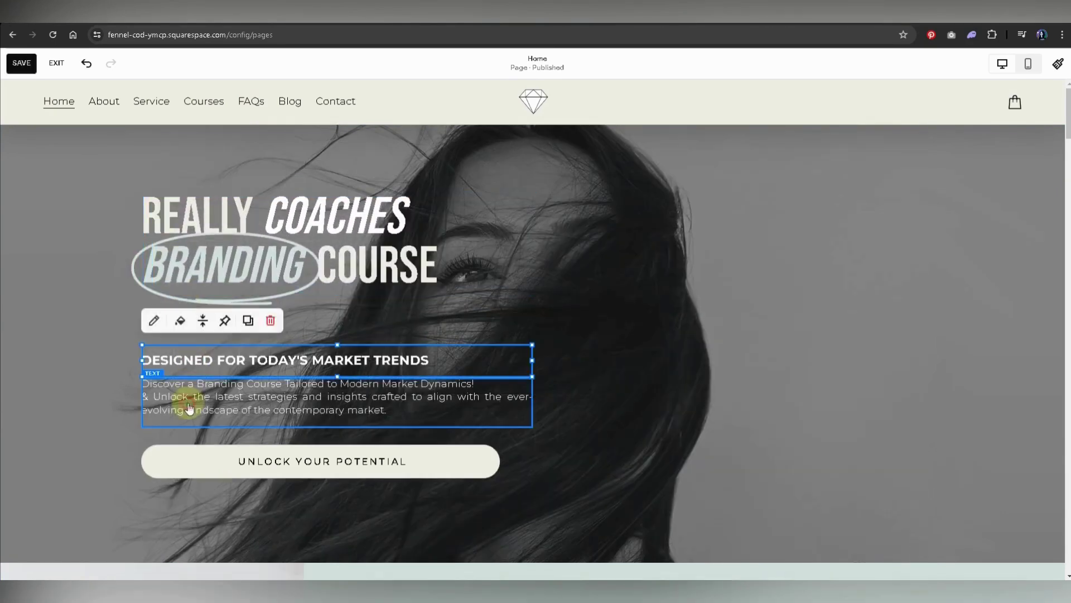
{"action": "left_click", "coordinate": [219, 266], "text": "shift"}
{"action": "left_click", "coordinate": [216, 467], "text": "shift"}
{"action": "left_click_drag", "start_coordinate": [259, 461], "coordinate": [678, 445]}
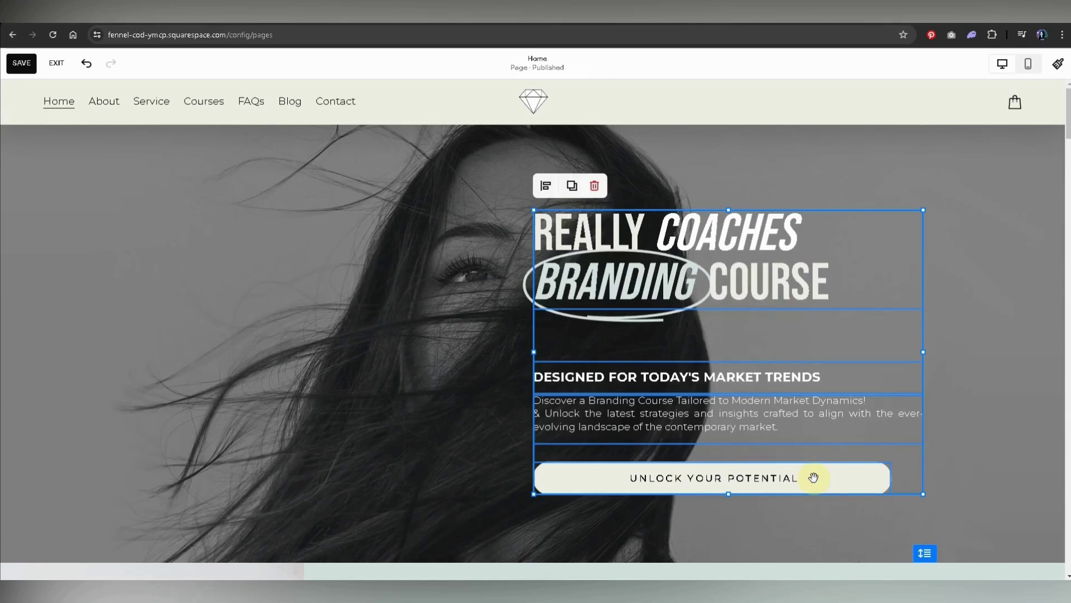
{"action": "left_click", "coordinate": [999, 409]}
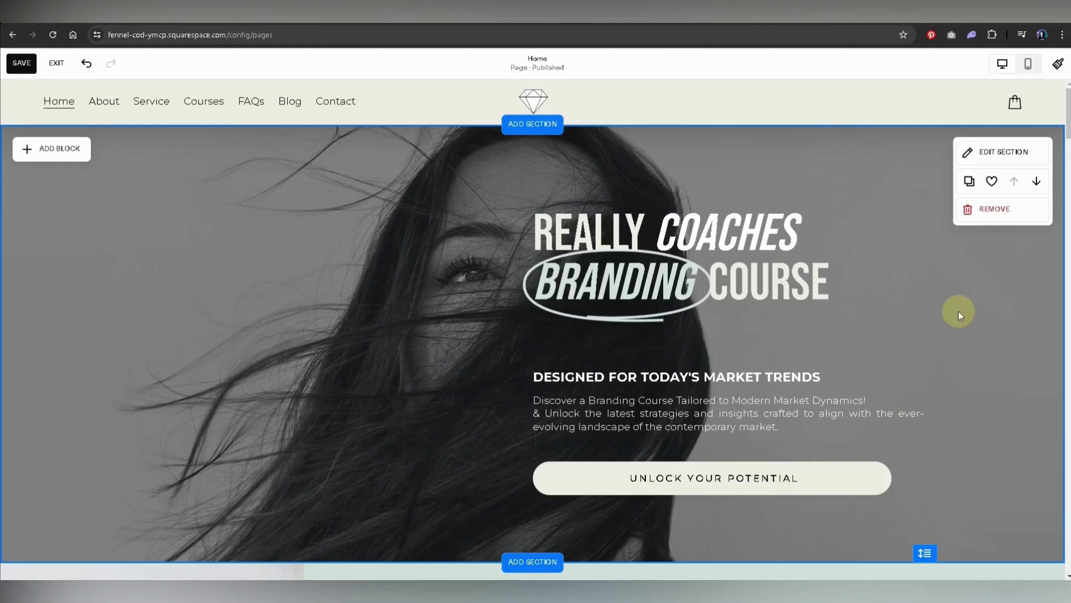
Step: Move the hero section below the "Who Am I?" section and back above it
{"action": "left_click", "coordinate": [1039, 182]}
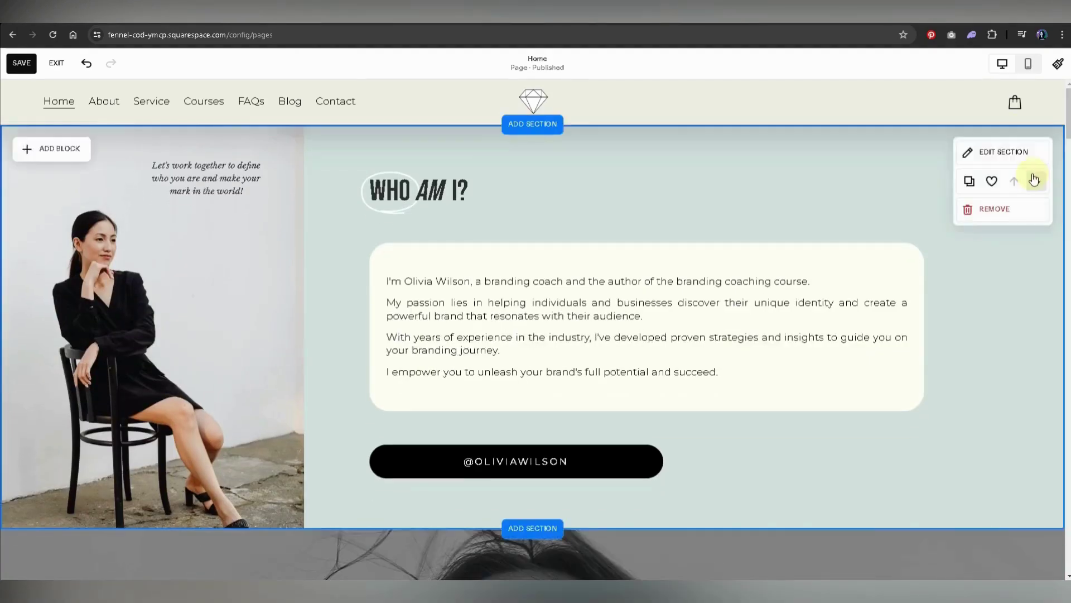
{"action": "left_click", "coordinate": [1036, 179]}
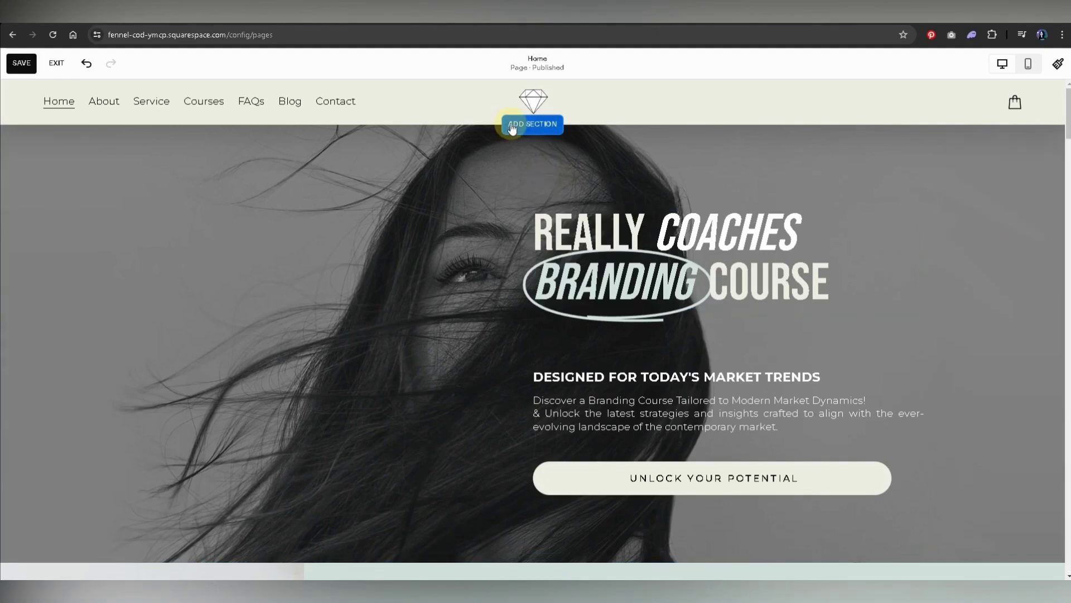
Step: Try a blank section above the hero, looking through the blocks it offers, and remove it again
{"action": "left_click", "coordinate": [513, 126]}
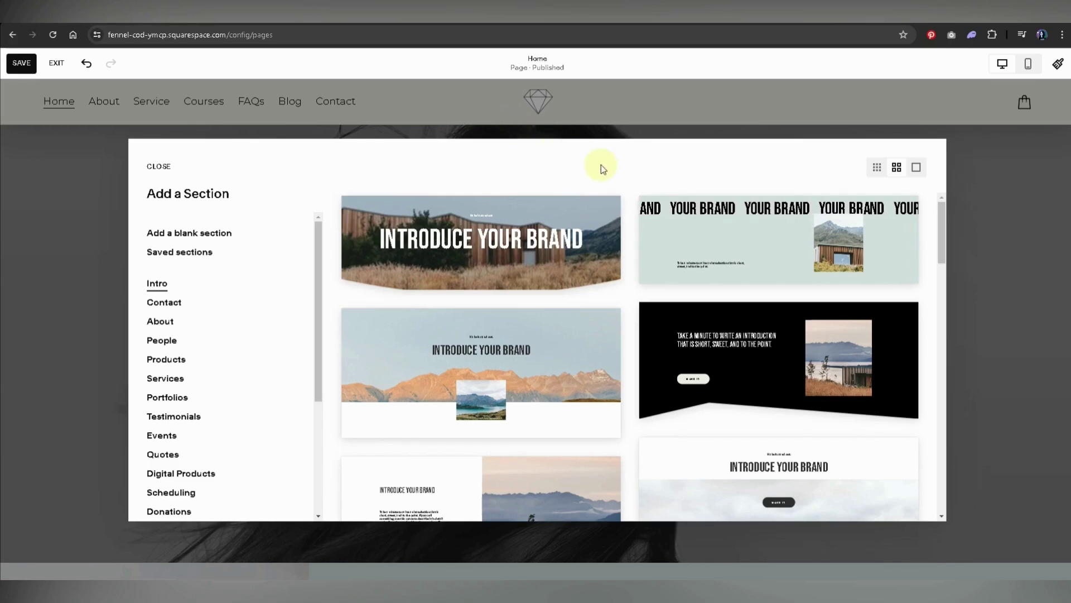
{"action": "left_click", "coordinate": [187, 233]}
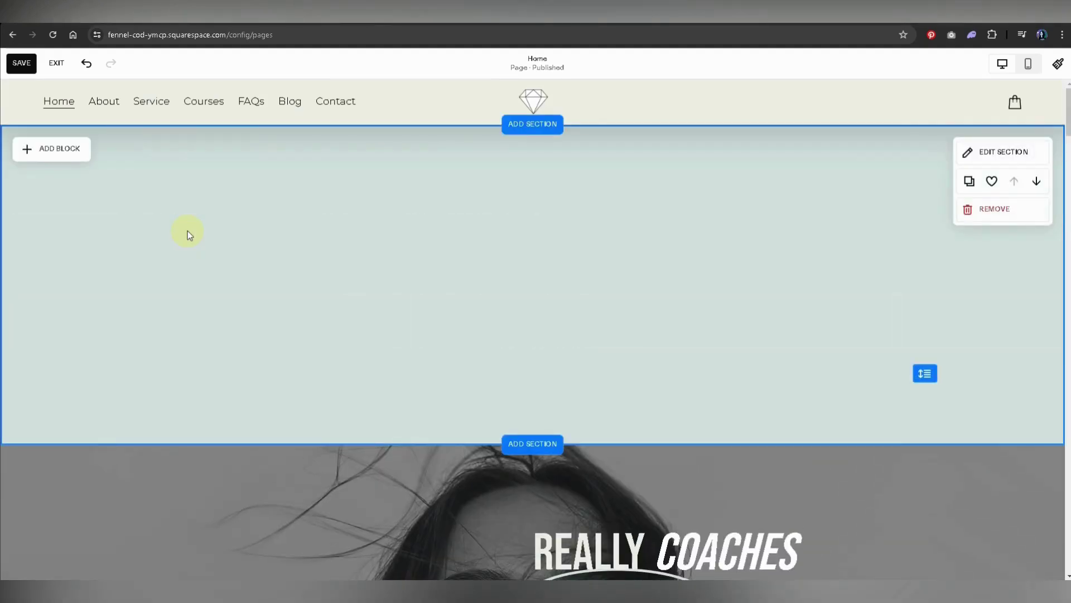
{"action": "left_click", "coordinate": [62, 148]}
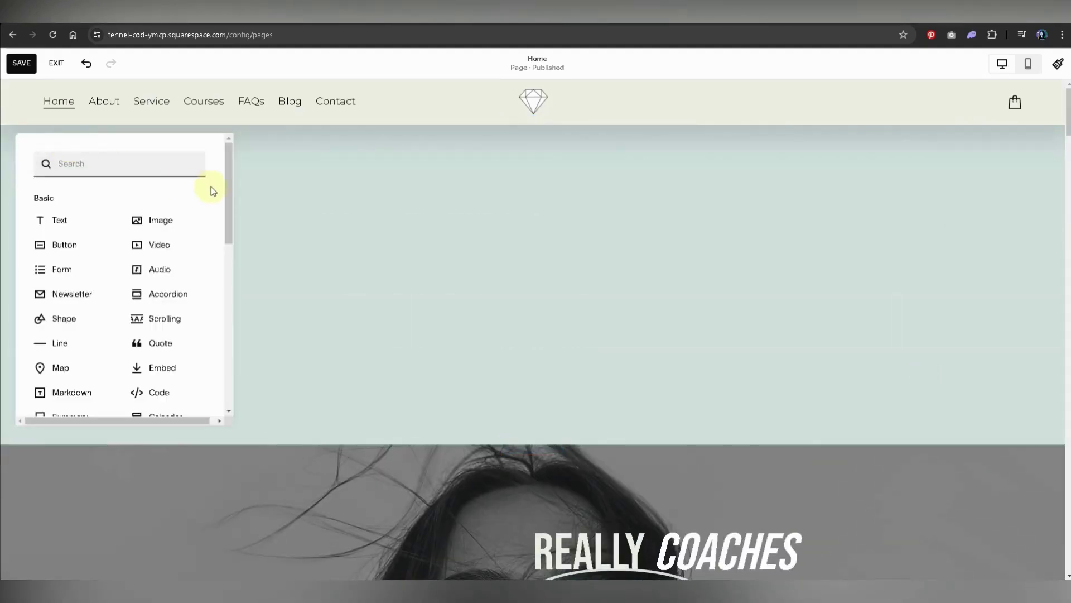
{"action": "mouse_move", "coordinate": [231, 186]}
{"action": "left_mouse_down"}
{"action": "mouse_move", "coordinate": [229, 340]}
{"action": "mouse_move", "coordinate": [239, 177]}
{"action": "left_mouse_up"}
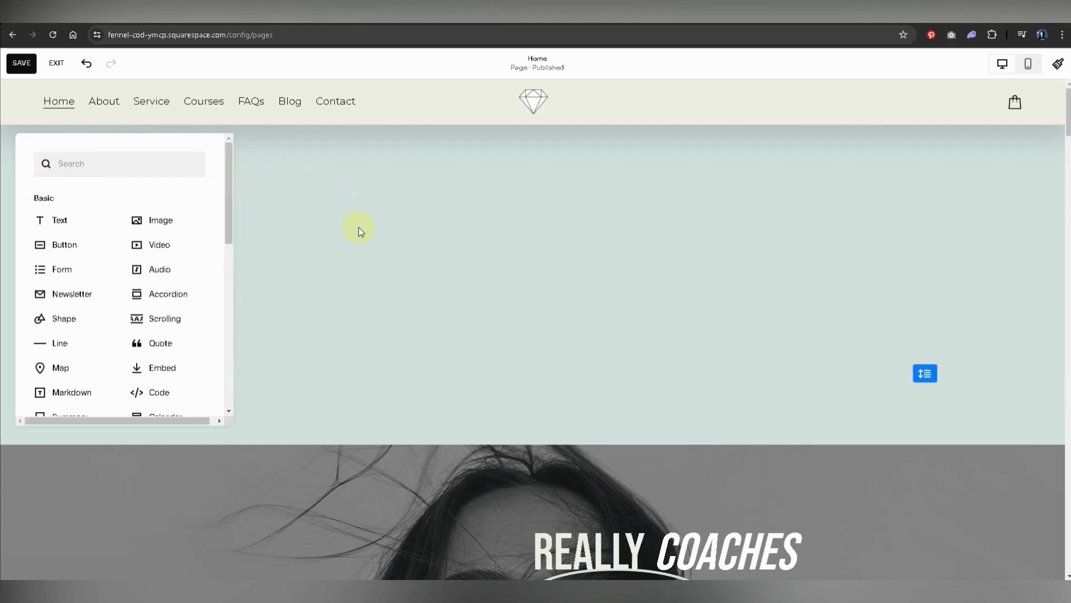
{"action": "left_click", "coordinate": [360, 229]}
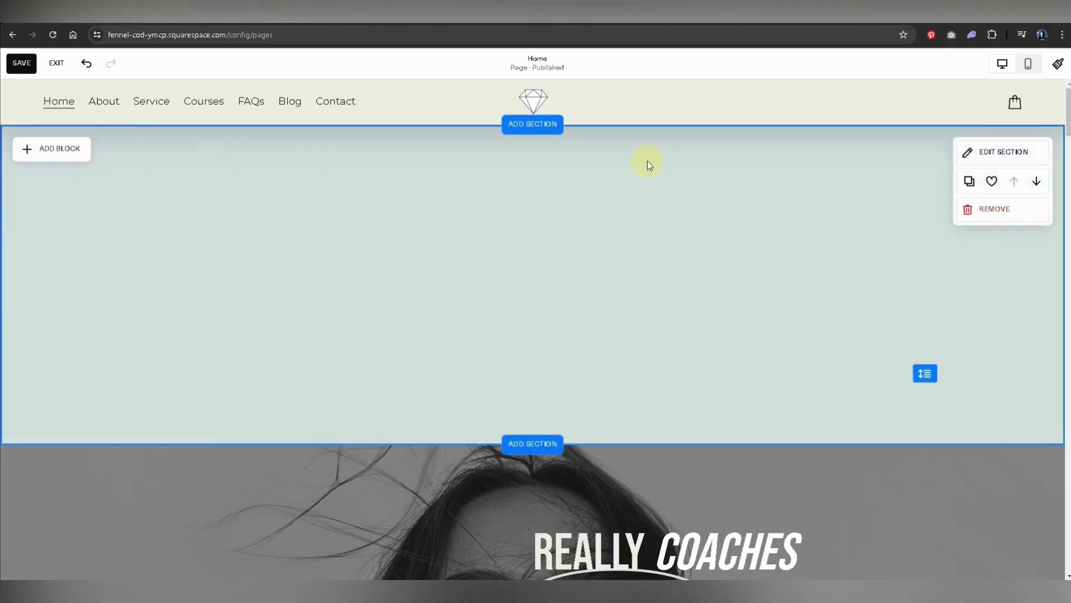
{"action": "left_click", "coordinate": [974, 212]}
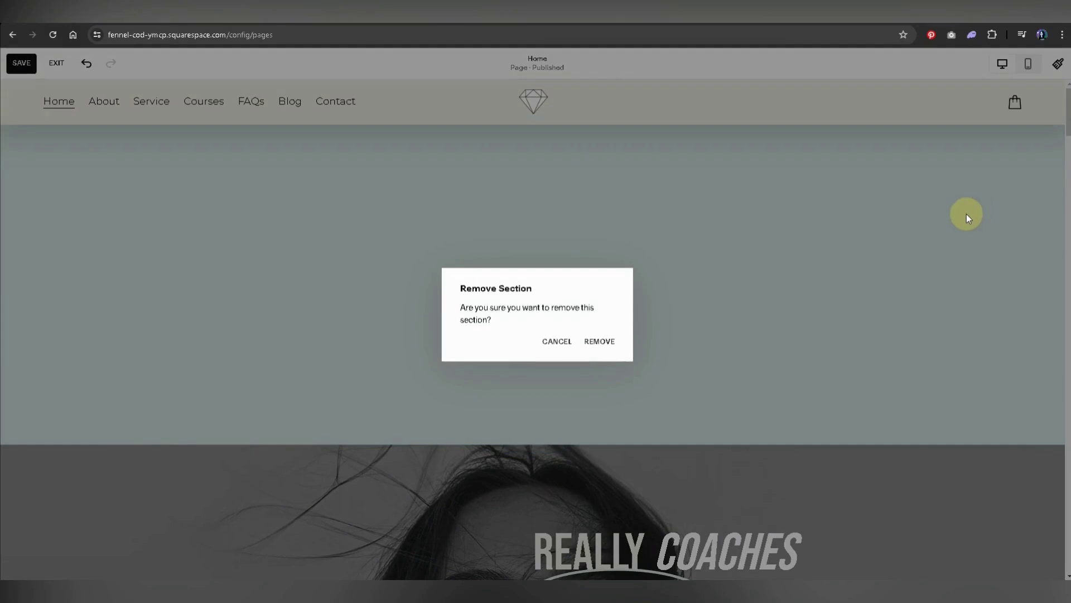
{"action": "left_click", "coordinate": [610, 343]}
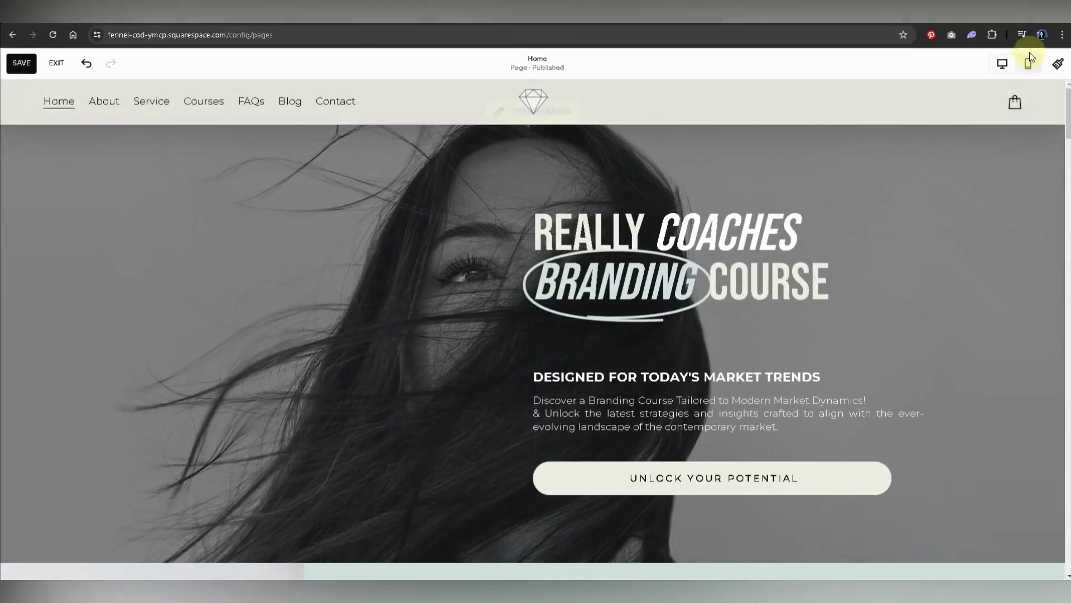
Step: Check the Home page's mobile layout and leave the page editor with the changes saved
{"action": "left_click", "coordinate": [1028, 64]}
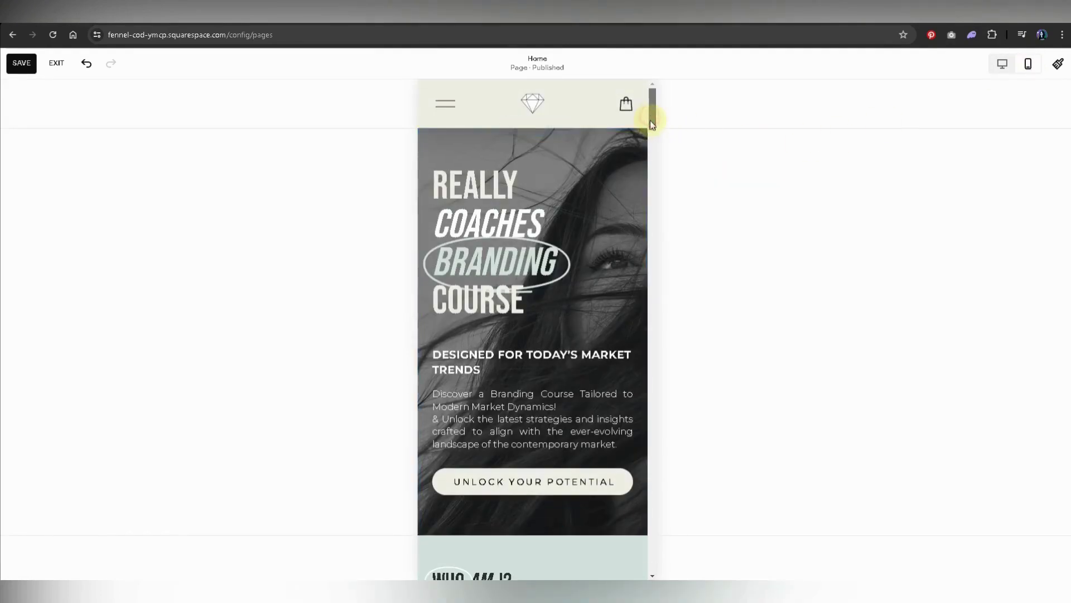
{"action": "mouse_move", "coordinate": [651, 119]}
{"action": "left_mouse_down"}
{"action": "mouse_move", "coordinate": [665, 241]}
{"action": "mouse_move", "coordinate": [656, 112]}
{"action": "left_mouse_up"}
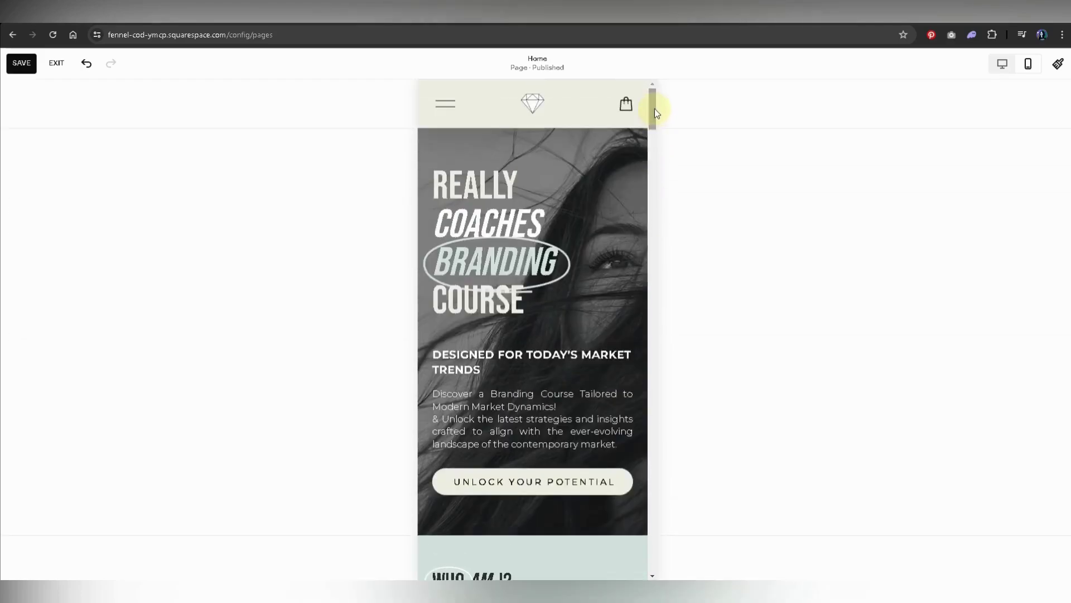
{"action": "left_click", "coordinate": [57, 63]}
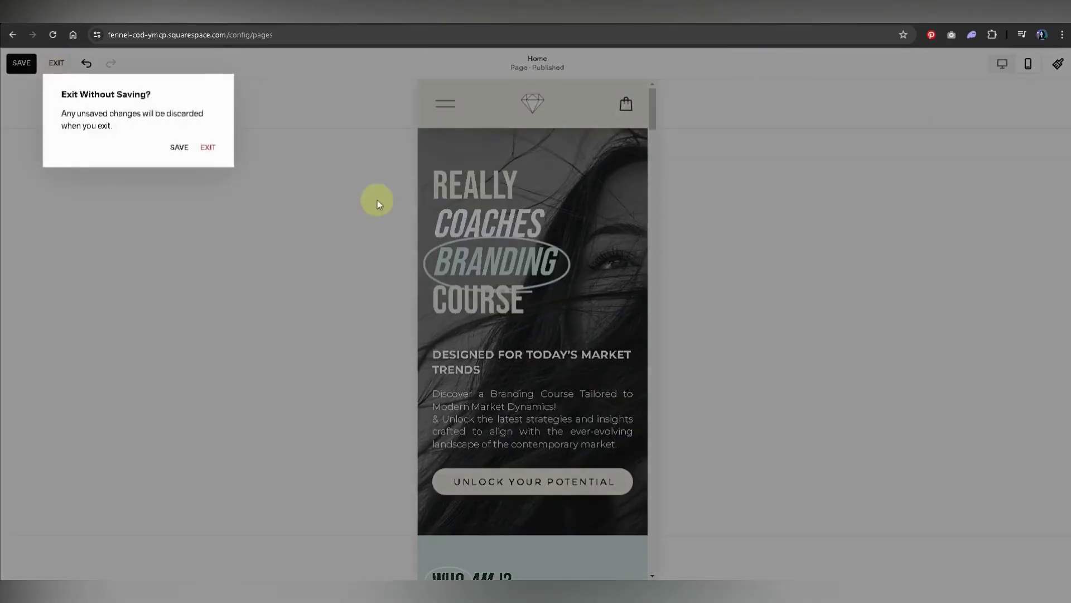
{"action": "left_click", "coordinate": [183, 152]}
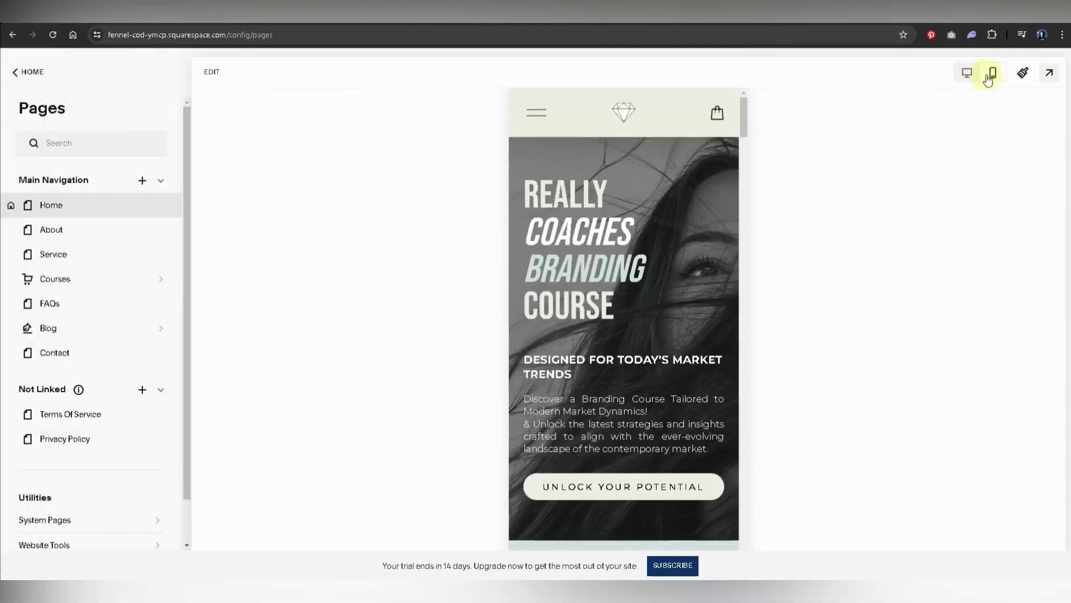
Step: Reopen the Home page for editing in desktop view and append "Welcome!" to the end of the hero paragraph
{"action": "left_click", "coordinate": [967, 72]}
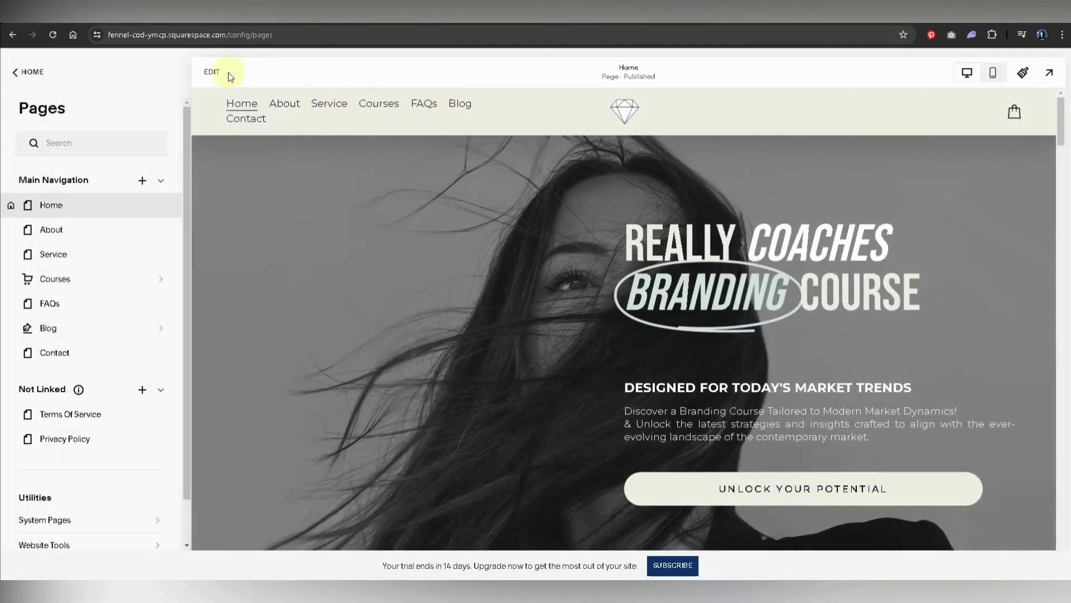
{"action": "left_click", "coordinate": [229, 72]}
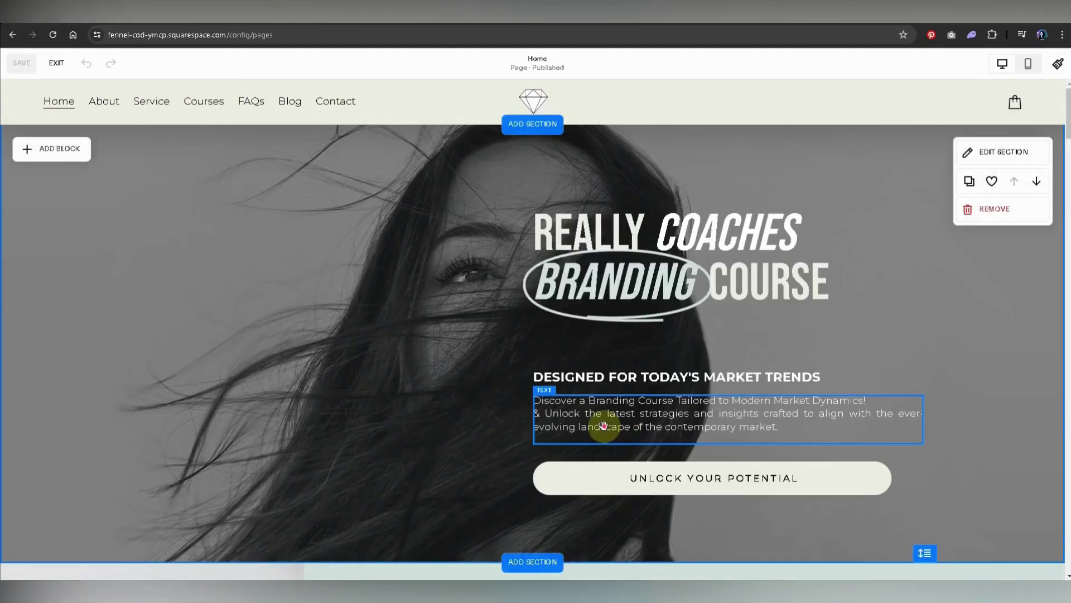
{"action": "double_click", "coordinate": [604, 427]}
{"action": "key", "text": "Escape"}
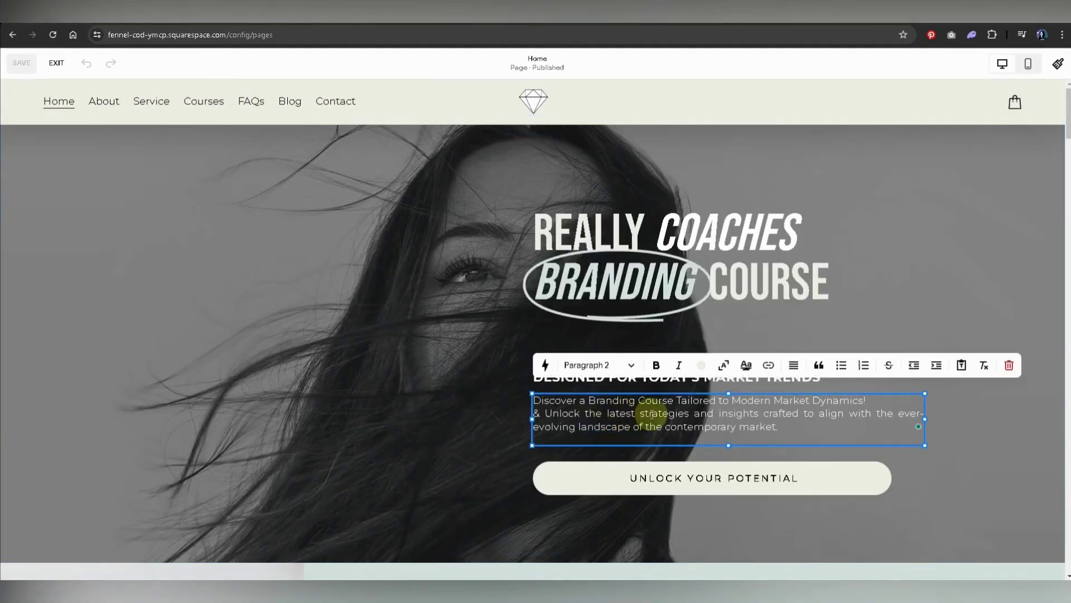
{"action": "left_click", "coordinate": [785, 427]}
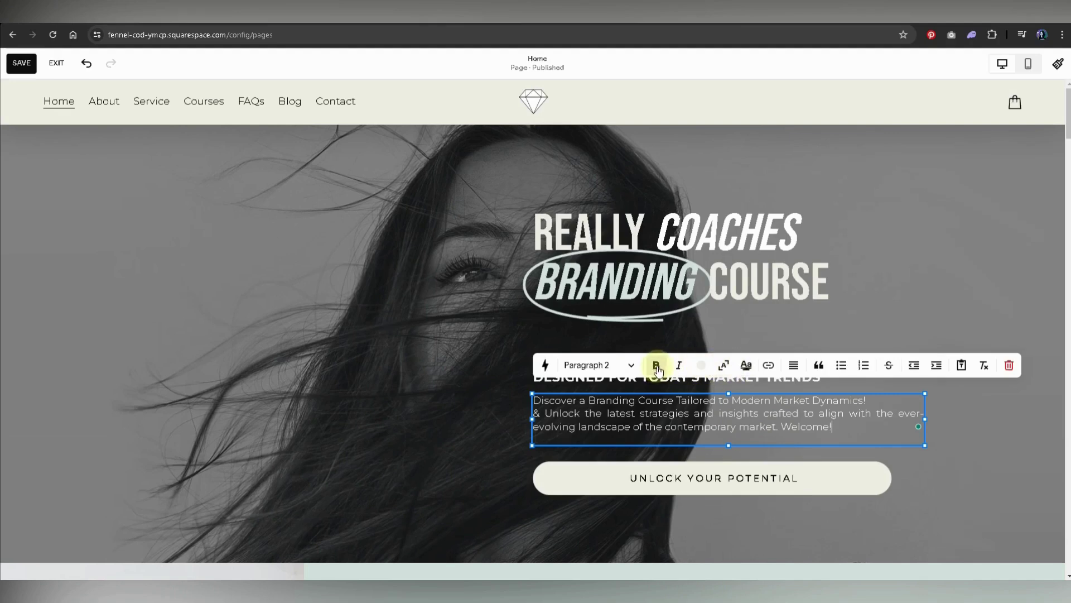
Step: Make the word "Welcome!" at the end of the hero paragraph italic and bold
{"action": "left_click", "coordinate": [784, 431]}
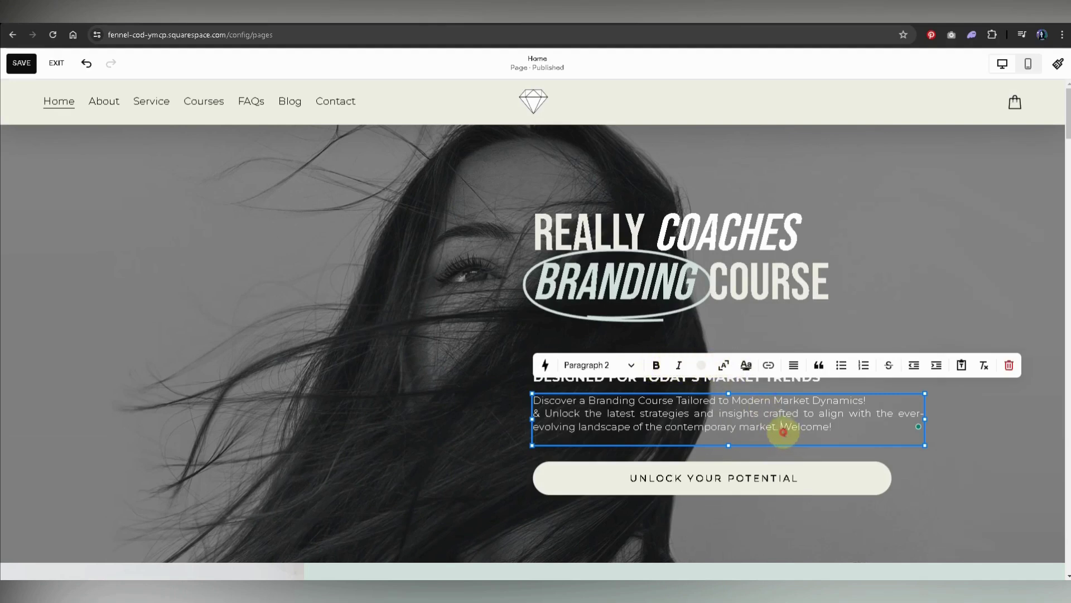
{"action": "left_click_drag", "start_coordinate": [782, 430], "coordinate": [832, 428]}
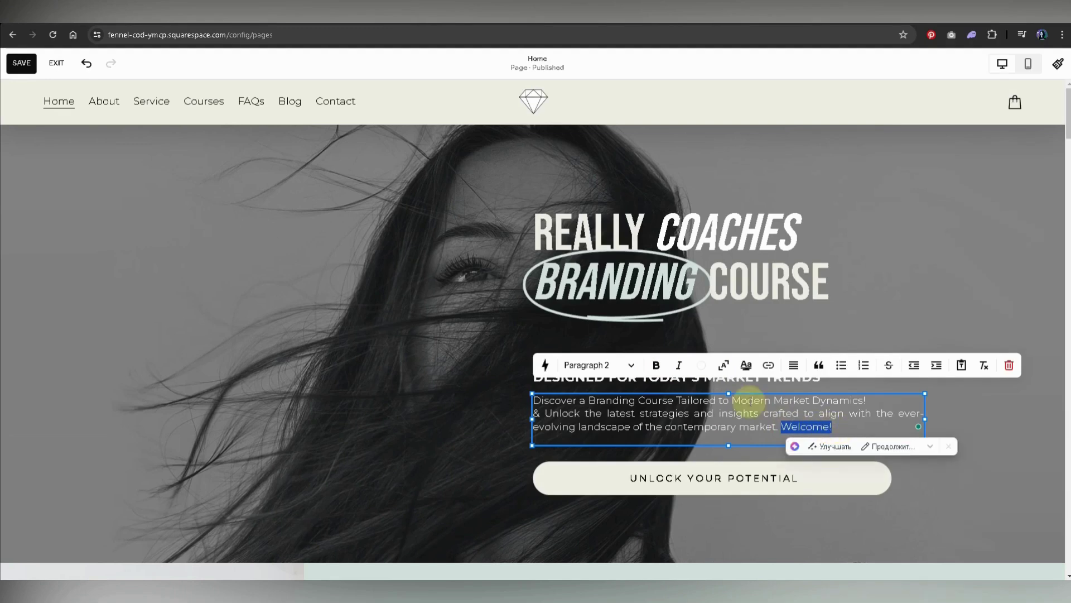
{"action": "left_click", "coordinate": [679, 364]}
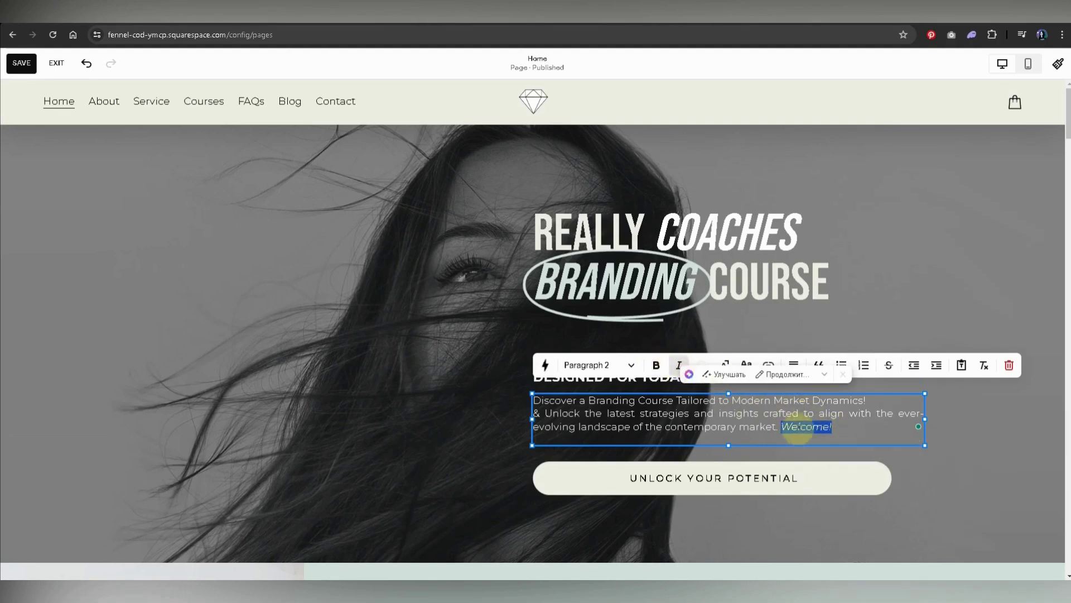
{"action": "left_click", "coordinate": [656, 365]}
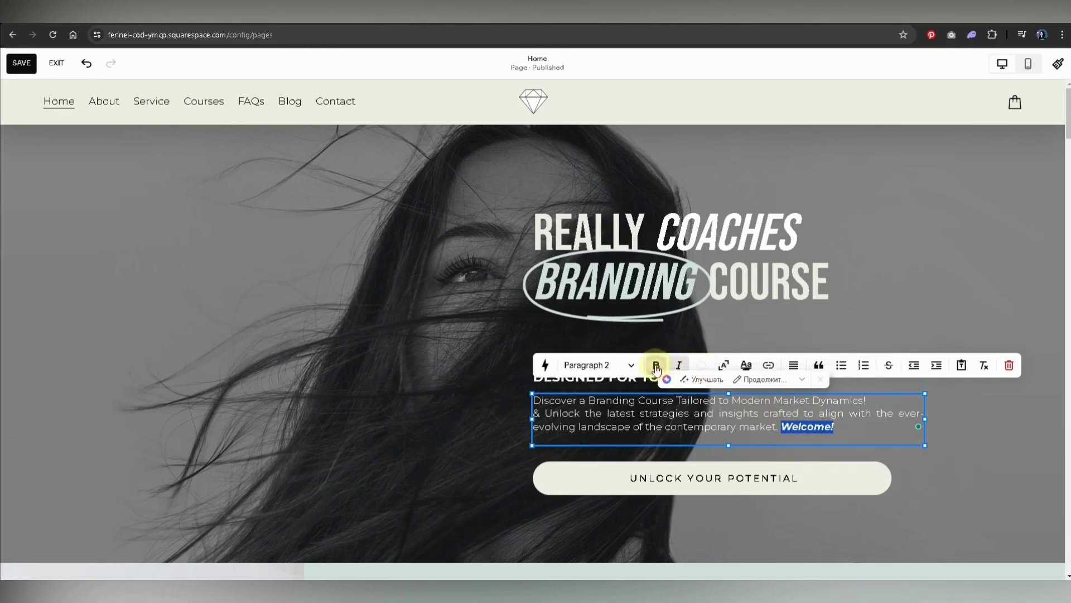
{"action": "left_click", "coordinate": [971, 441]}
Step: Replace the image beside the "Who Am I?" text with the library photo of the person carrying a briefcase, and save the page
{"action": "scroll", "coordinate": [1062, 163], "scroll_direction": "down", "scroll_amount": 8}
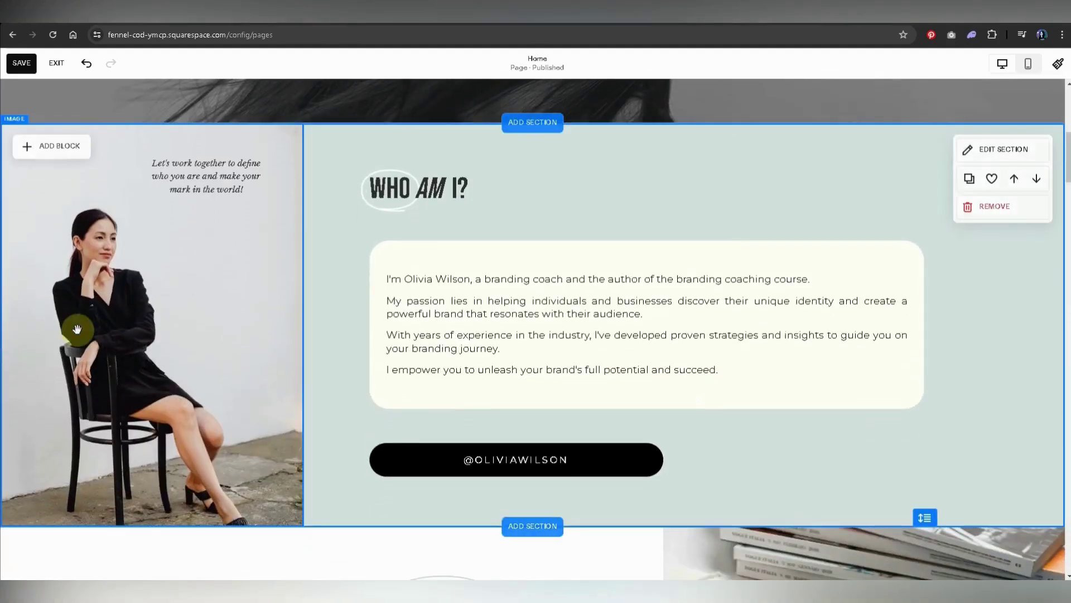
{"action": "left_click", "coordinate": [79, 327]}
{"action": "left_click", "coordinate": [24, 102]}
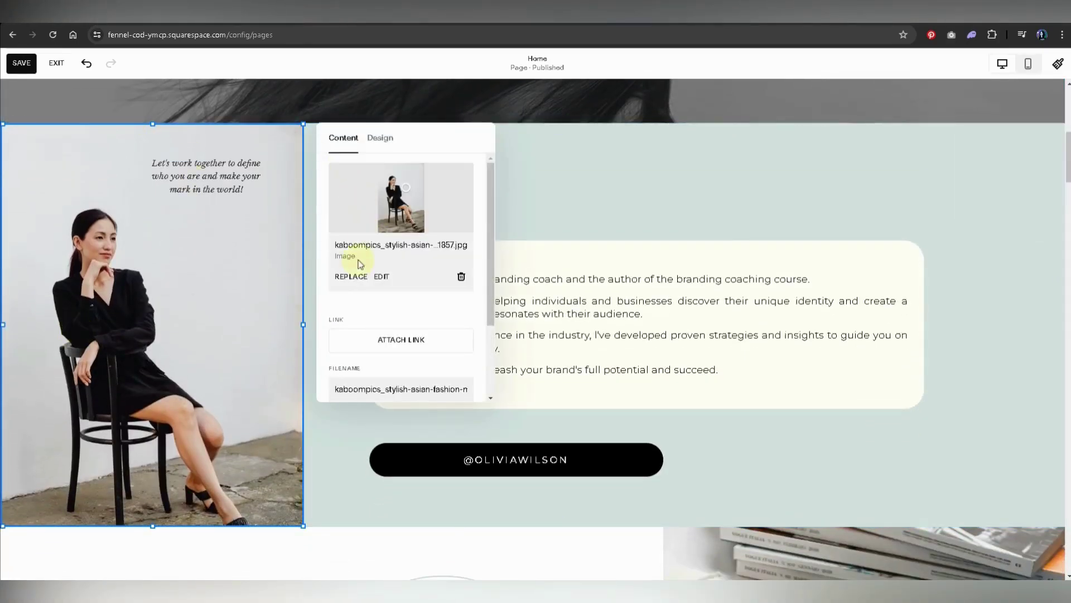
{"action": "left_click", "coordinate": [352, 275]}
{"action": "left_click", "coordinate": [395, 330]}
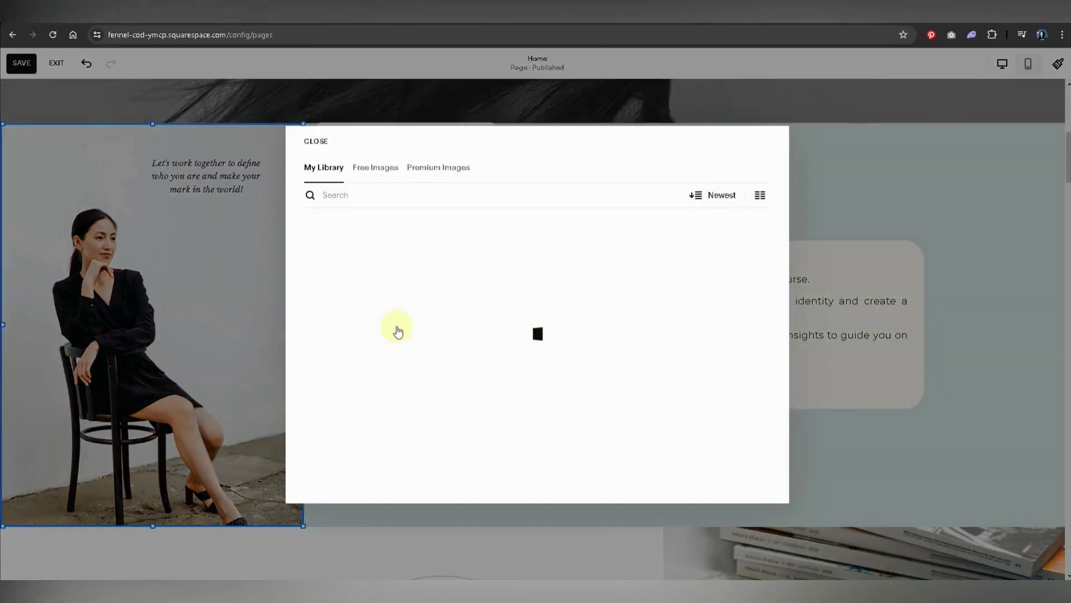
{"action": "left_click", "coordinate": [589, 273]}
{"action": "left_click", "coordinate": [760, 486]}
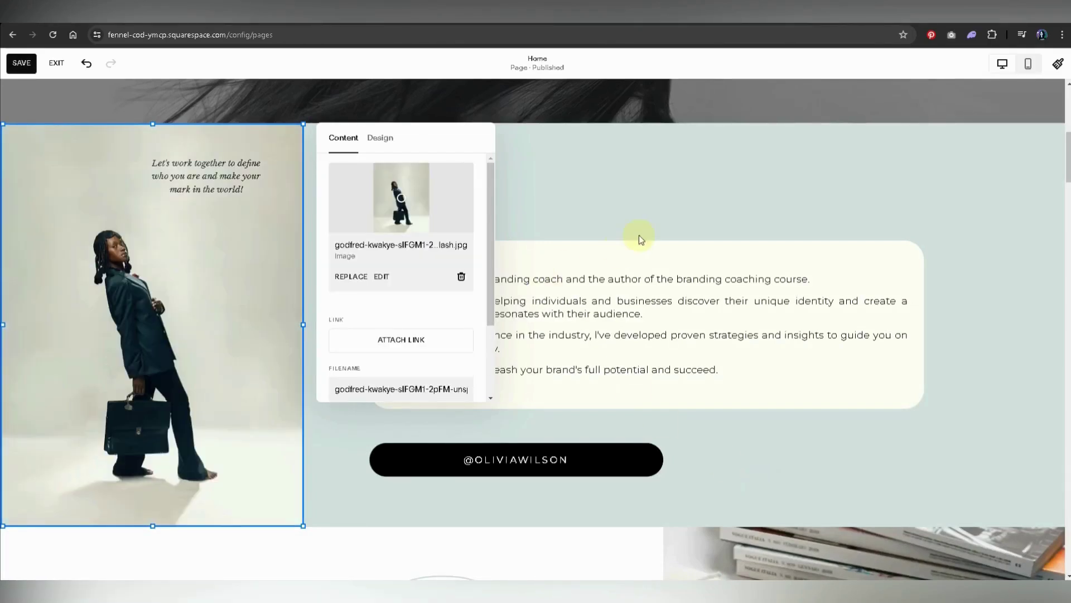
{"action": "left_click", "coordinate": [595, 196]}
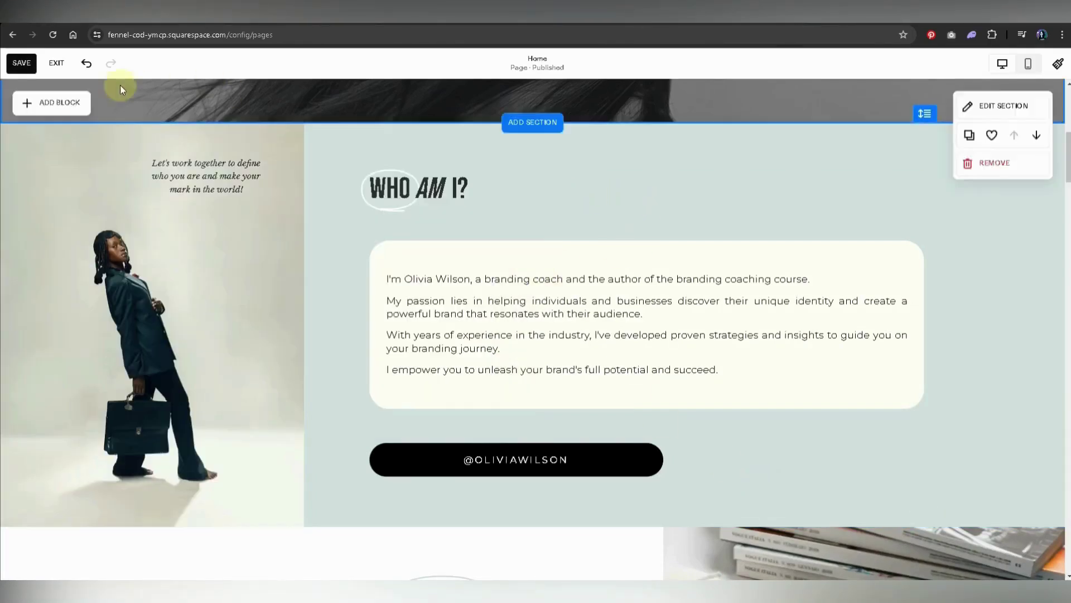
{"action": "left_click", "coordinate": [23, 63]}
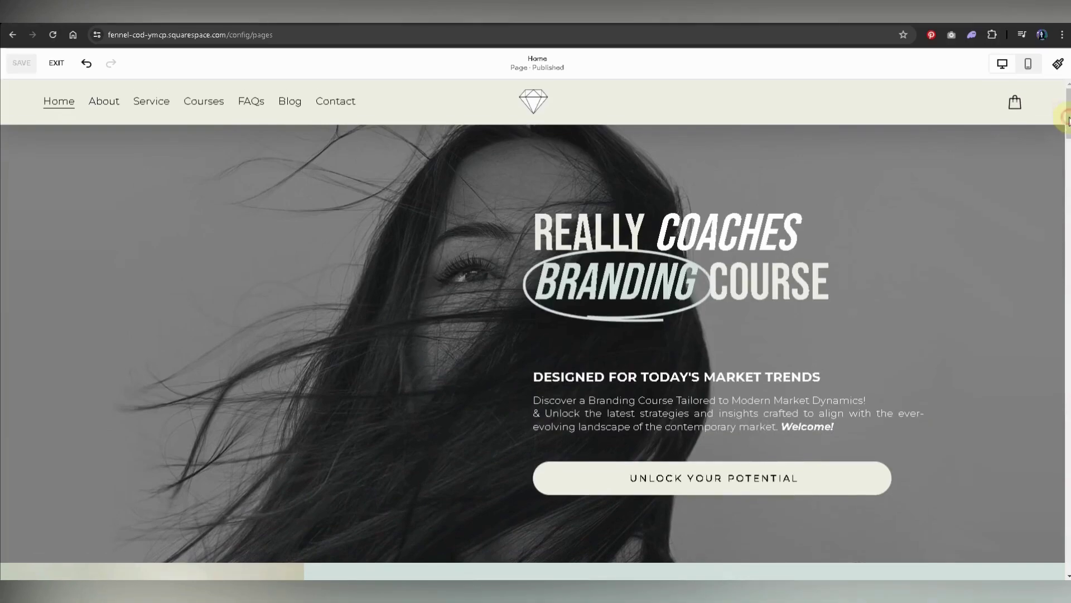
Step: Replace the hero background with the library photo of the woman in a beige suit and sunglasses, placing its focal point on her face
{"action": "left_click", "coordinate": [1032, 150]}
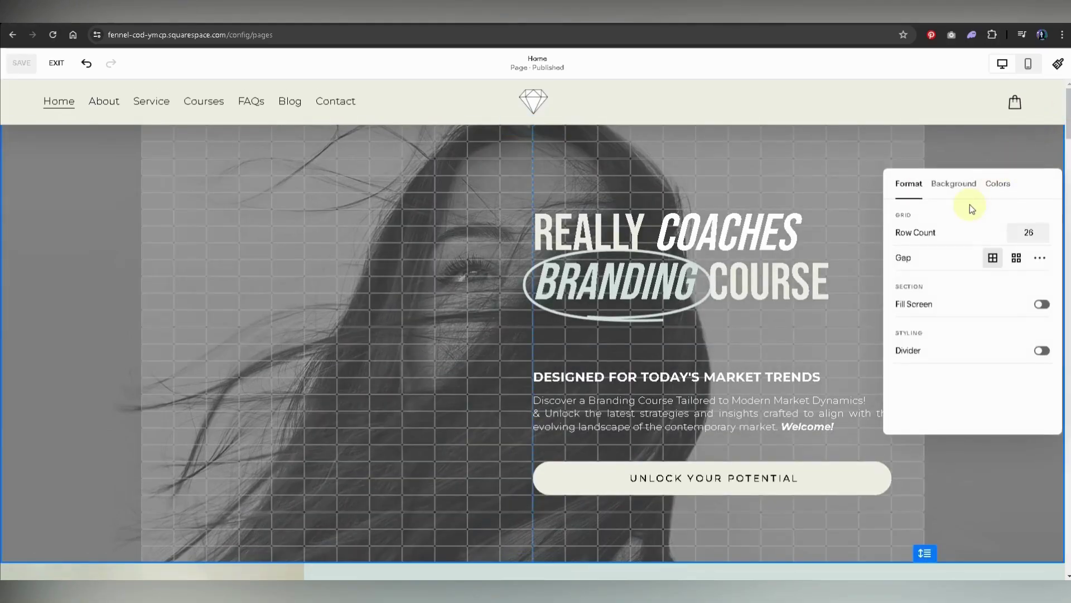
{"action": "left_click", "coordinate": [963, 185]}
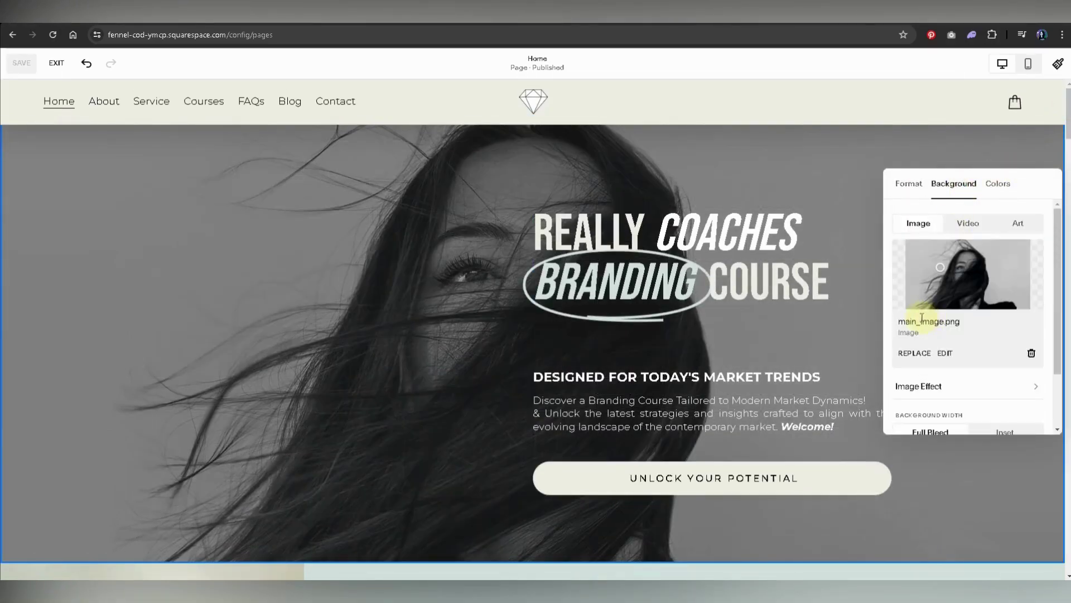
{"action": "left_click", "coordinate": [911, 354]}
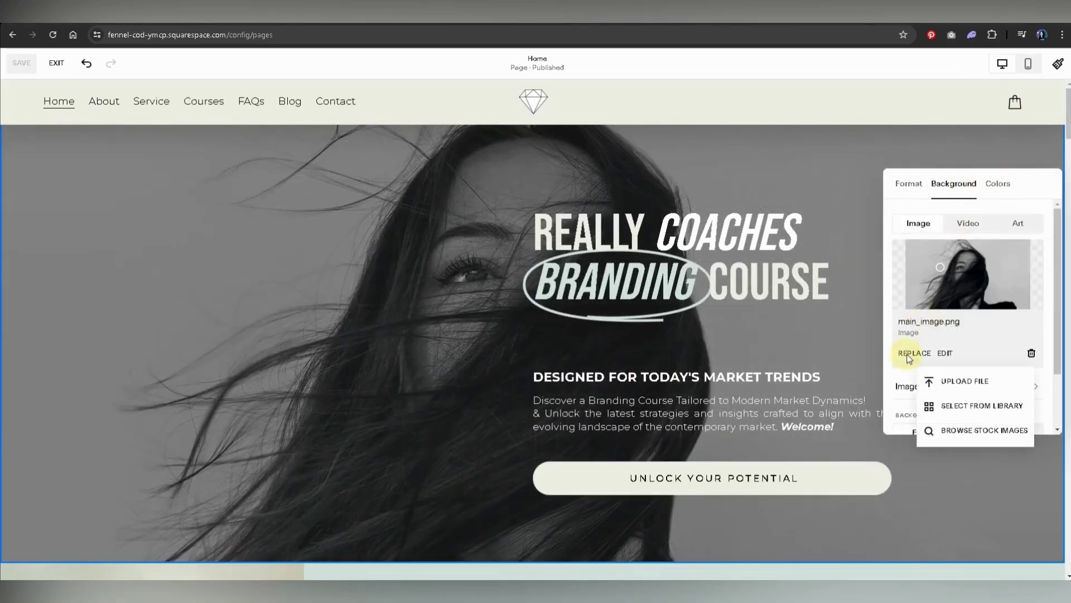
{"action": "left_click", "coordinate": [949, 404]}
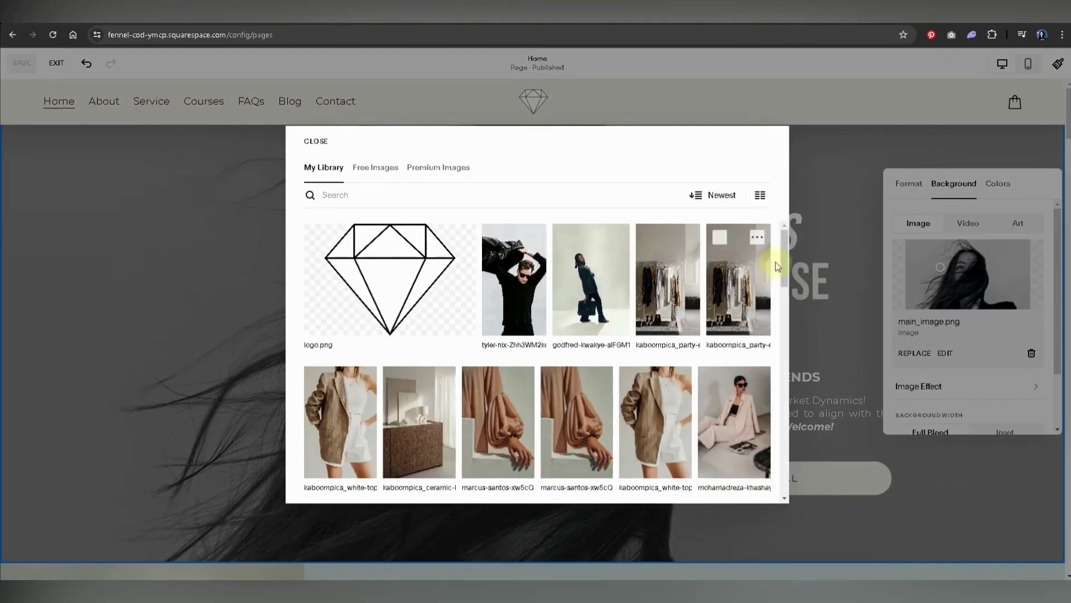
{"action": "left_click", "coordinate": [731, 406]}
{"action": "left_click", "coordinate": [754, 484]}
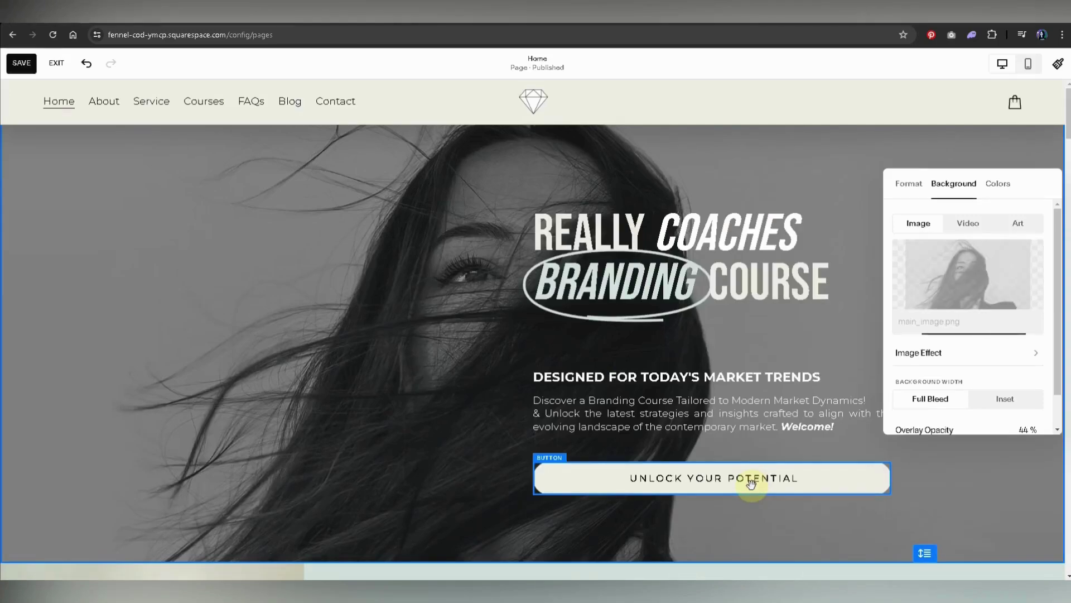
{"action": "left_click_drag", "start_coordinate": [968, 275], "coordinate": [972, 253]}
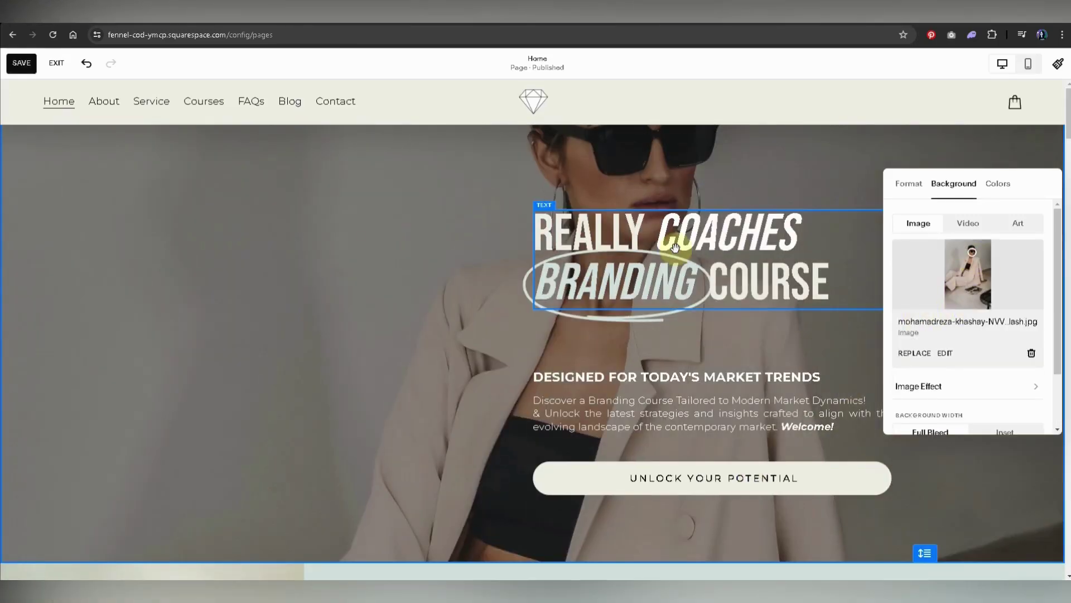
Step: Move the hero heading, subheading, paragraph and button together to the left side of the hero section
{"action": "left_click", "coordinate": [675, 247]}
{"action": "left_click", "coordinate": [641, 412], "text": "shift"}
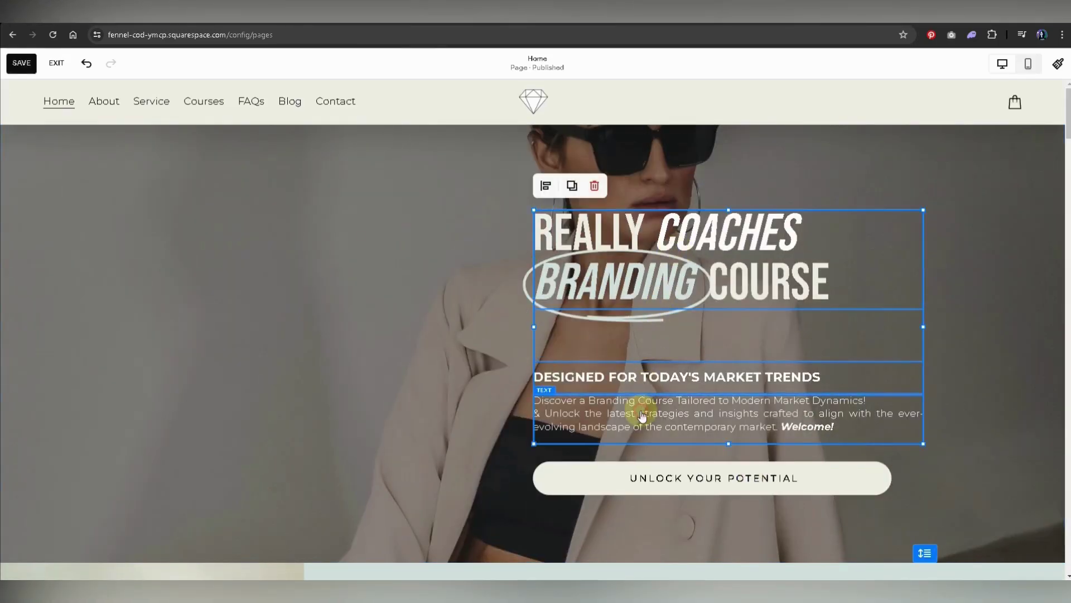
{"action": "left_click", "coordinate": [658, 476], "text": "shift"}
{"action": "left_click_drag", "start_coordinate": [659, 475], "coordinate": [279, 478]}
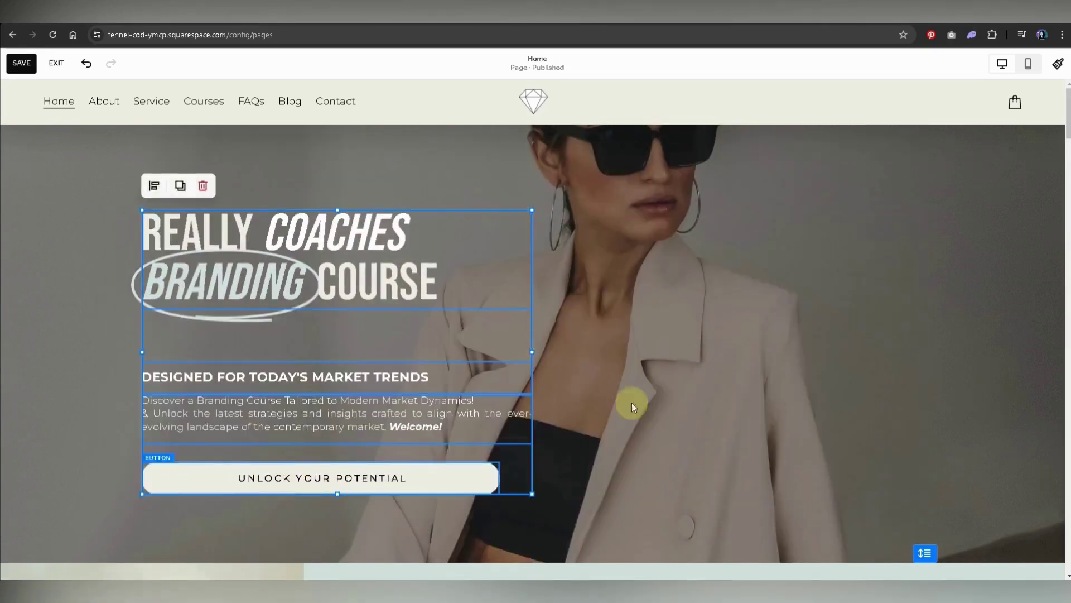
{"action": "left_click", "coordinate": [955, 354]}
Step: Examine the content, link and design settings of the "Unlock Your Potential" button
{"action": "left_click", "coordinate": [237, 479]}
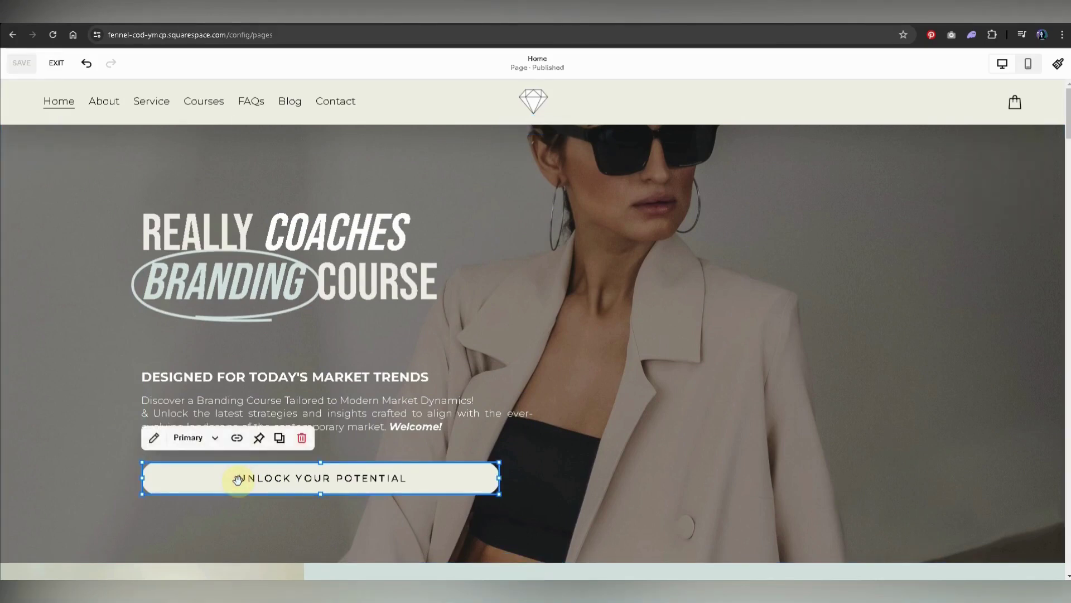
{"action": "left_click", "coordinate": [154, 437]}
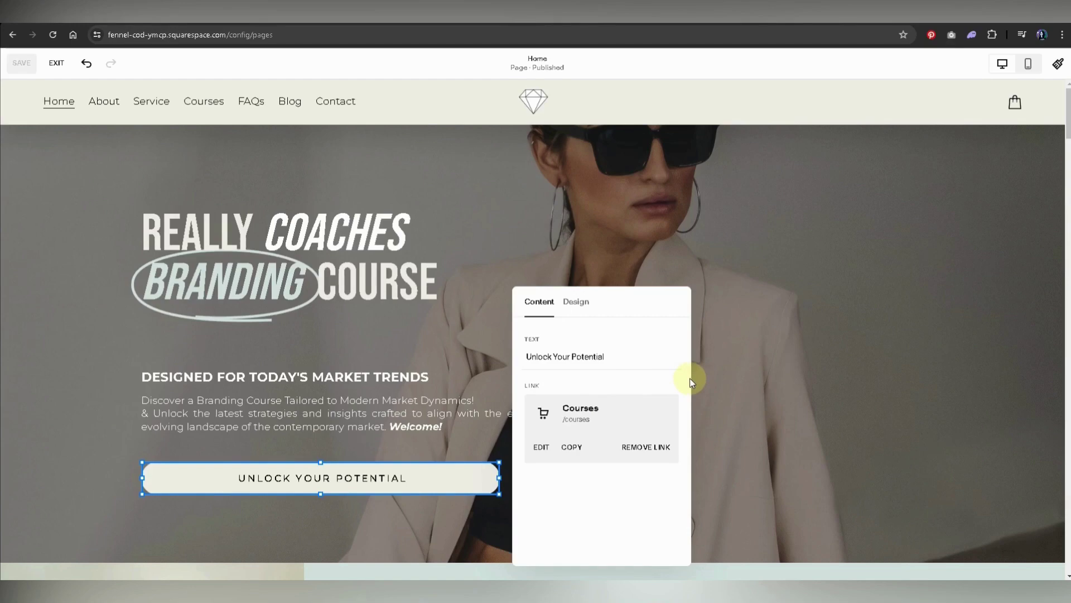
{"action": "left_click", "coordinate": [589, 305]}
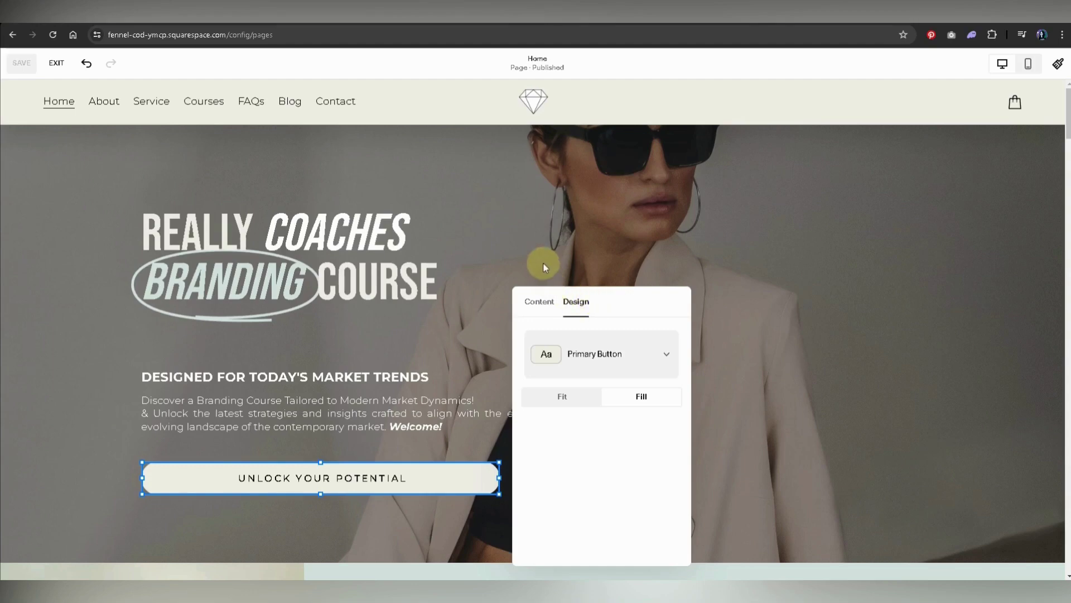
{"action": "left_click", "coordinate": [534, 302]}
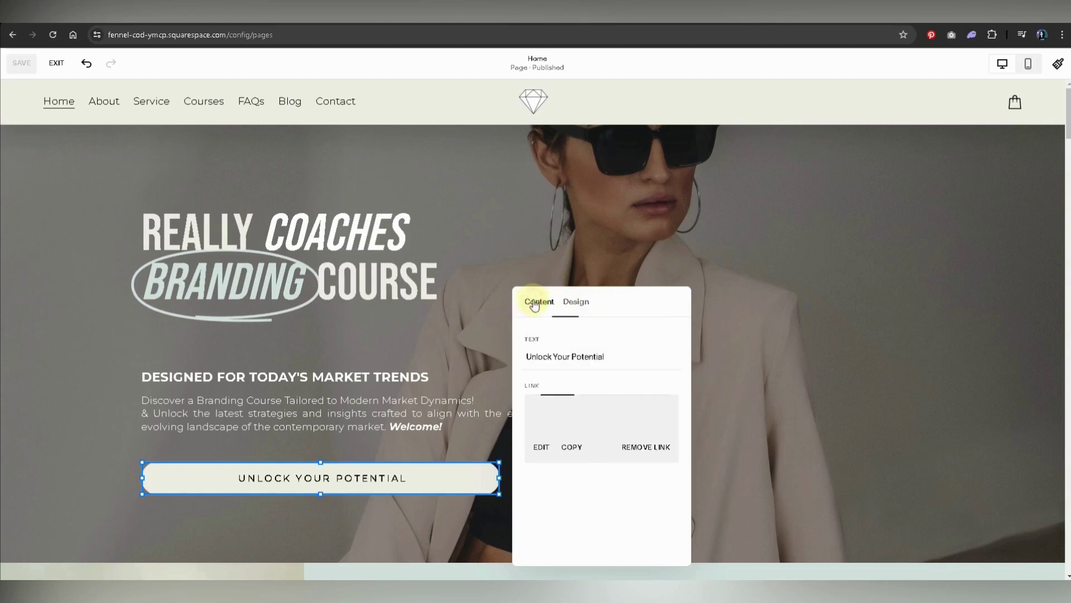
{"action": "left_click", "coordinate": [496, 243]}
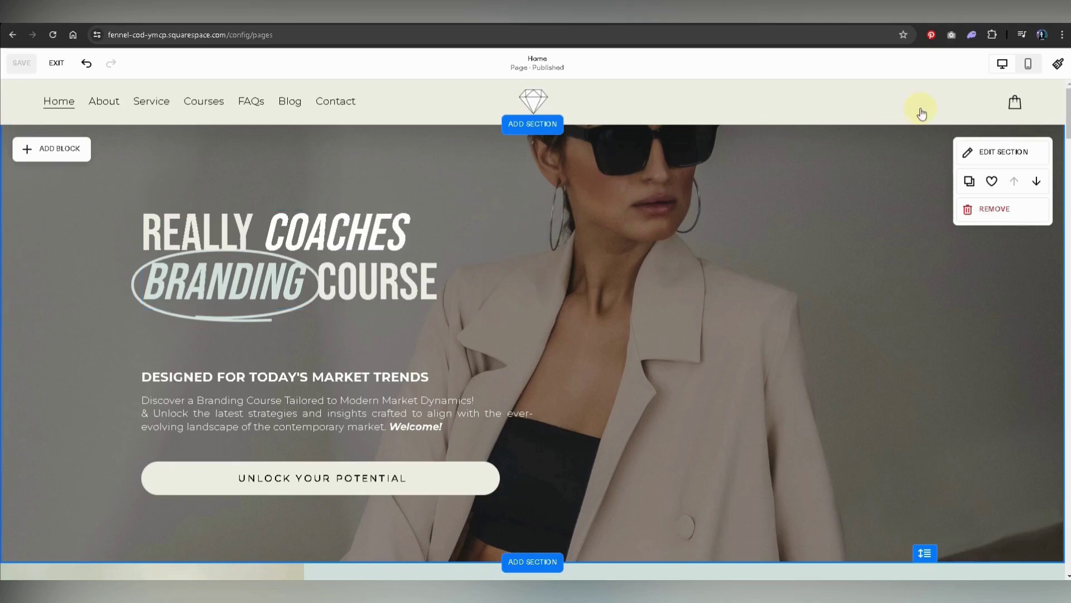
Step: Change the second color of the site-wide palette from pale green to a dusty peach-beige, #D7BFB1
{"action": "left_click", "coordinate": [1060, 65]}
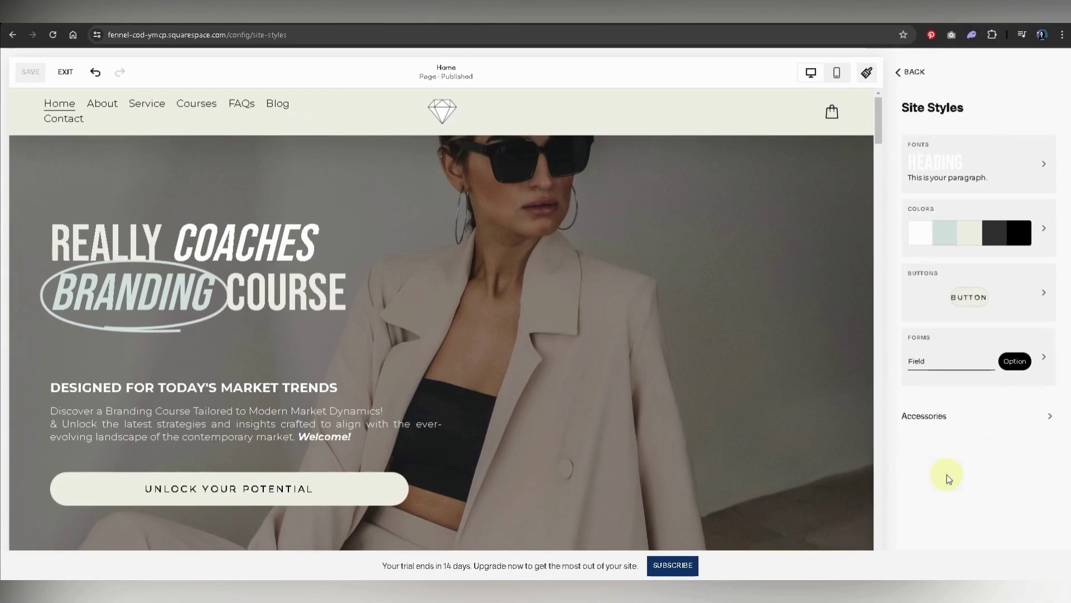
{"action": "left_click", "coordinate": [969, 231]}
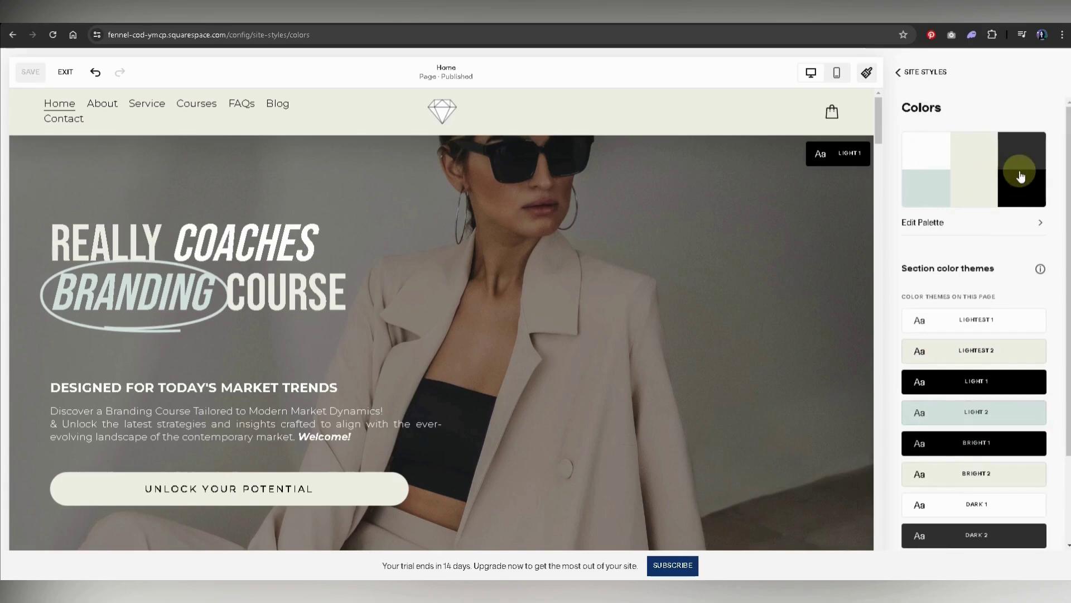
{"action": "scroll", "coordinate": [1058, 220], "scroll_direction": "down", "scroll_amount": 2}
{"action": "scroll", "coordinate": [1058, 221], "scroll_direction": "up", "scroll_amount": 2}
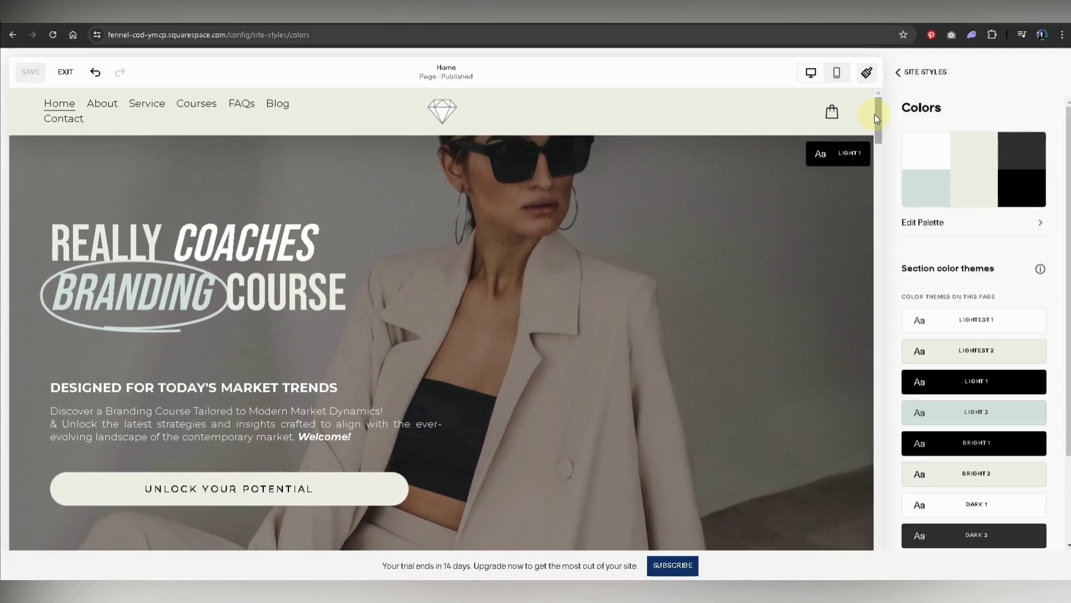
{"action": "left_click", "coordinate": [922, 223]}
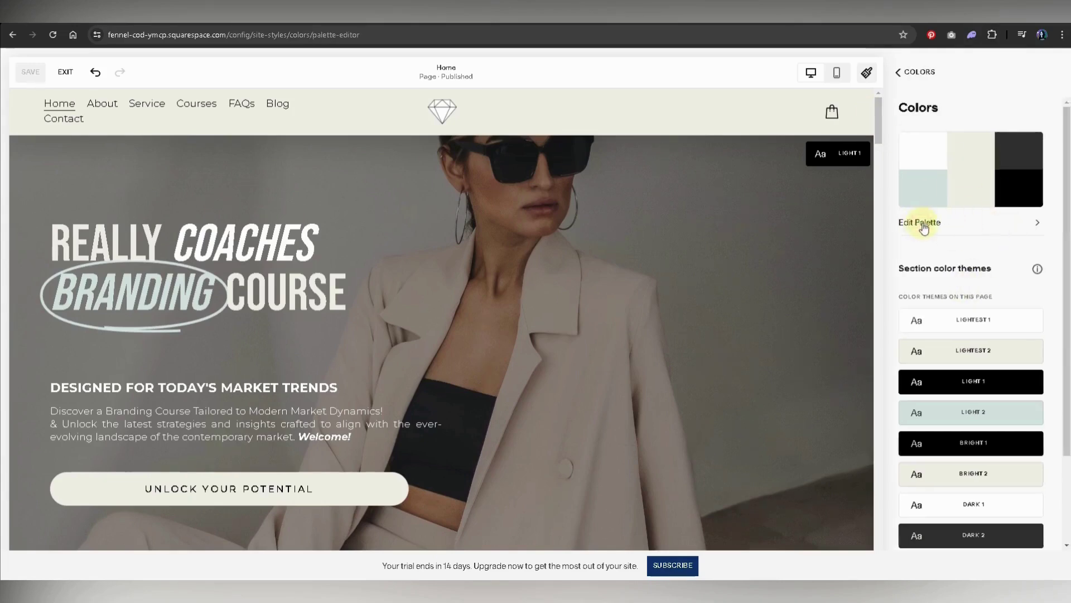
{"action": "left_click", "coordinate": [946, 137]}
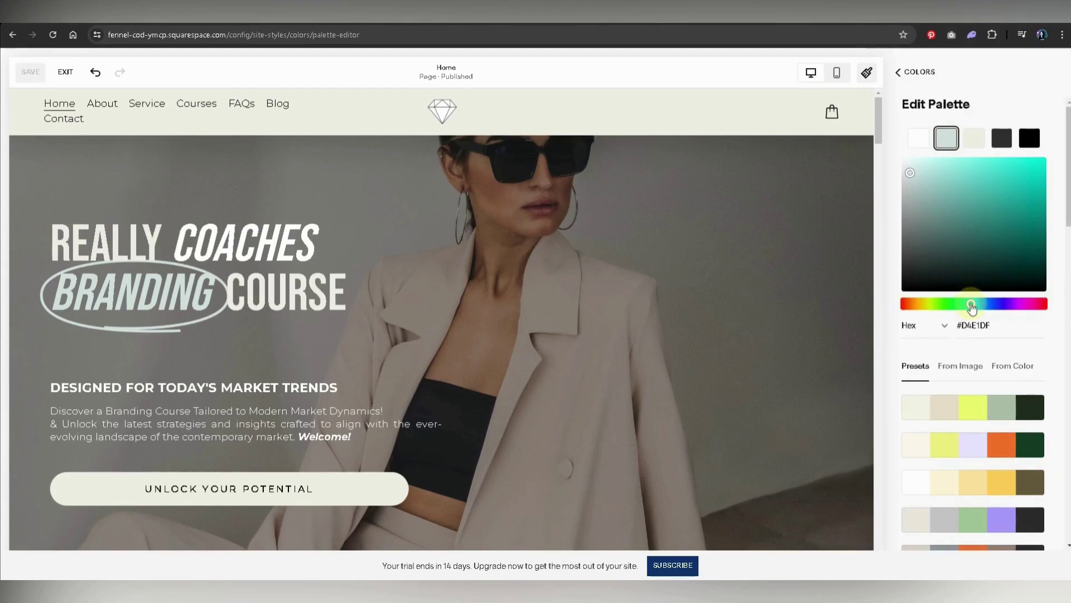
{"action": "left_click_drag", "start_coordinate": [972, 306], "coordinate": [1010, 306]}
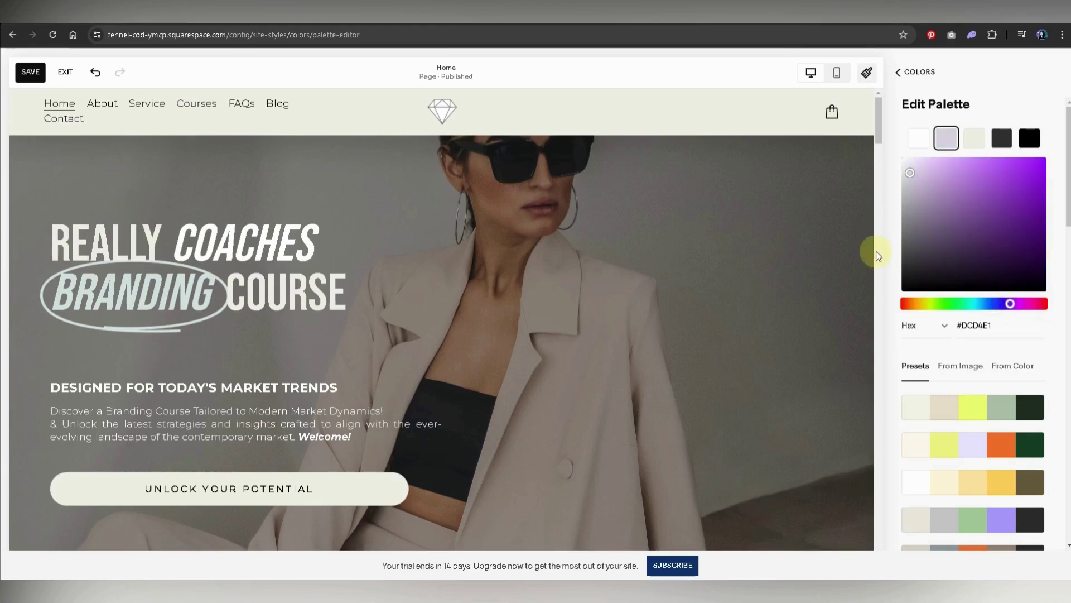
{"action": "scroll", "coordinate": [877, 255], "scroll_direction": "down", "scroll_amount": 8}
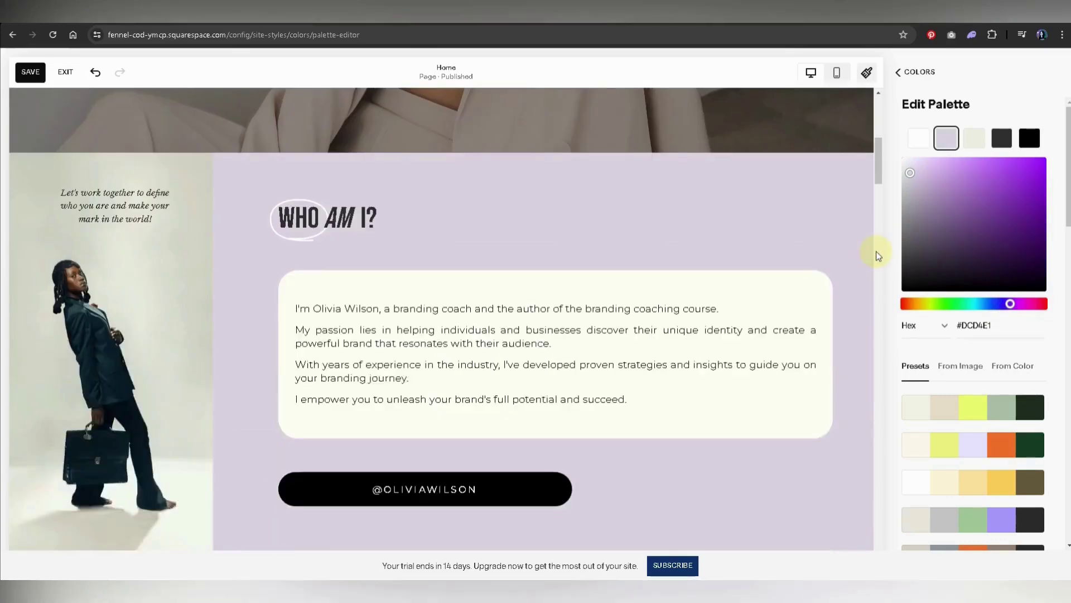
{"action": "left_click", "coordinate": [970, 305]}
{"action": "left_click_drag", "start_coordinate": [921, 310], "coordinate": [909, 303]}
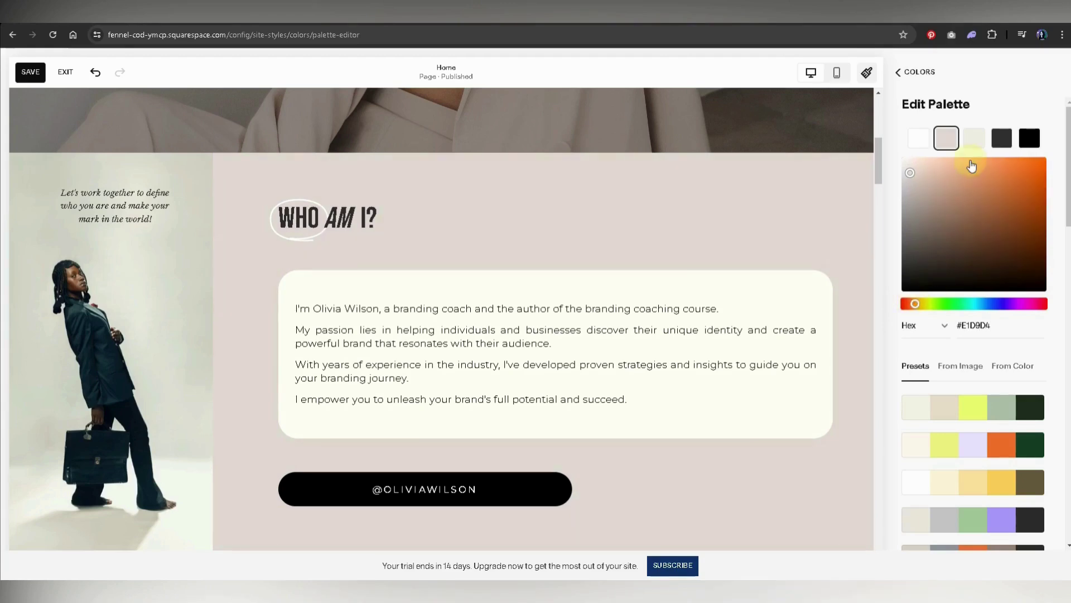
{"action": "left_click_drag", "start_coordinate": [971, 169], "coordinate": [928, 183]}
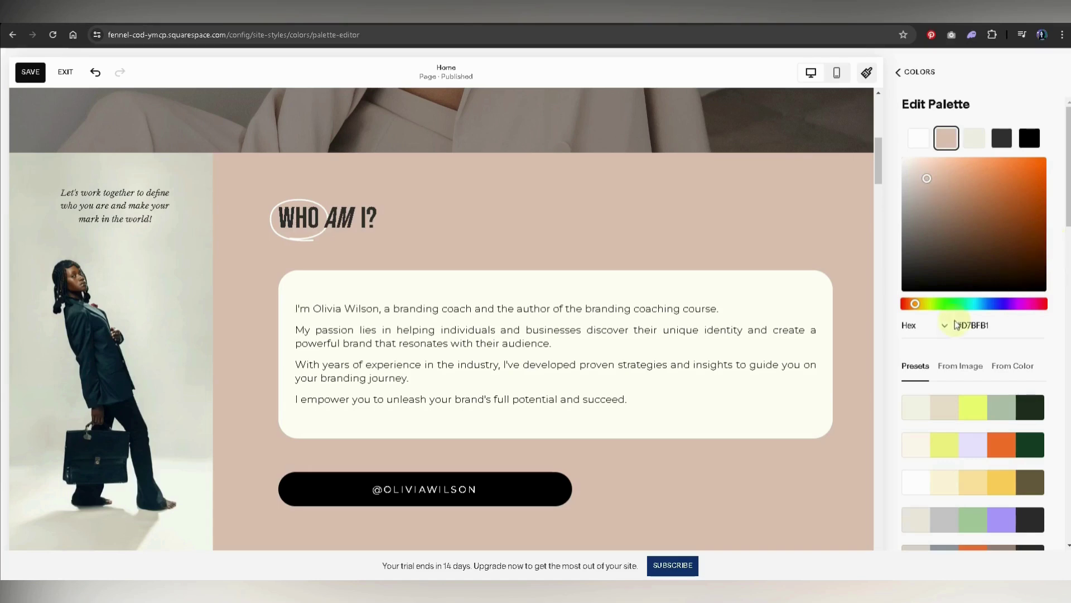
{"action": "left_click", "coordinate": [900, 72]}
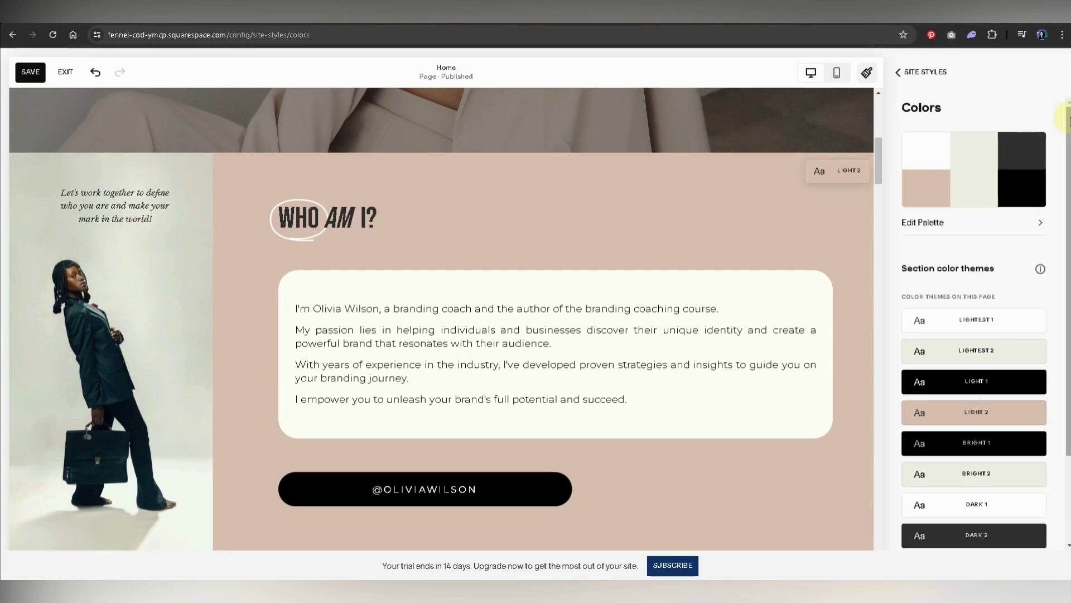
Step: Examine the section color themes, including the Lightest 2 theme's color settings and the list of themes used on this page
{"action": "scroll", "coordinate": [1063, 226], "scroll_direction": "down", "scroll_amount": 1}
{"action": "scroll", "coordinate": [974, 324], "scroll_direction": "up", "scroll_amount": 1}
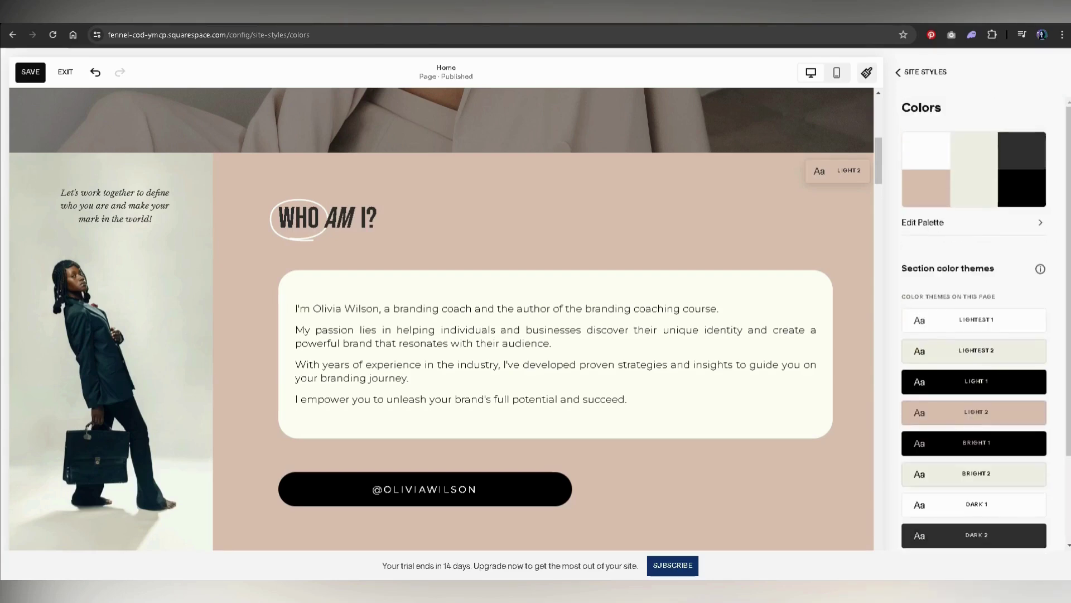
{"action": "left_click", "coordinate": [977, 350]}
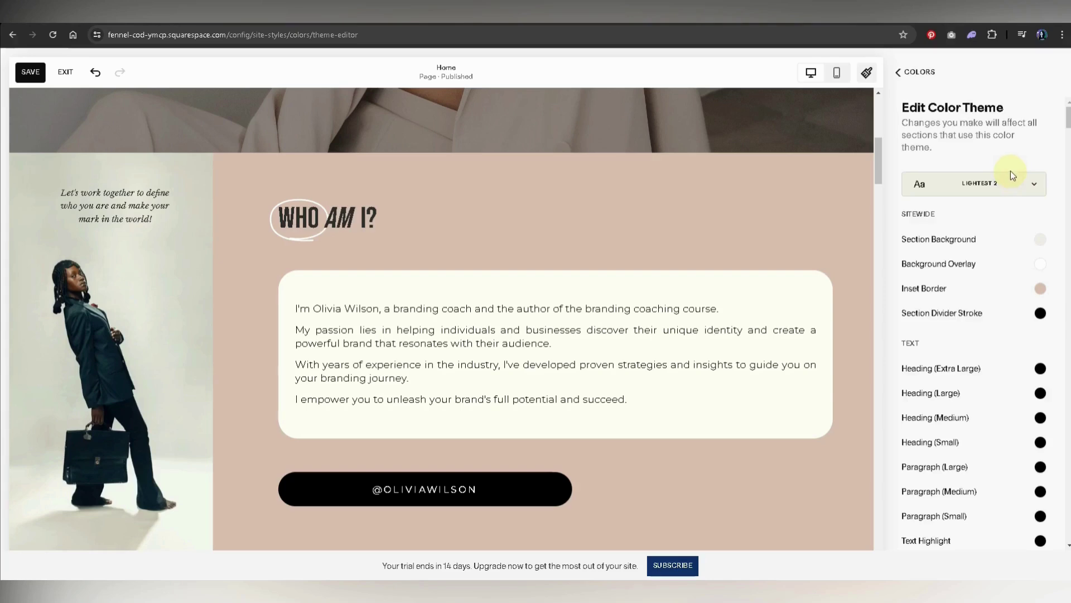
{"action": "left_click", "coordinate": [1036, 185]}
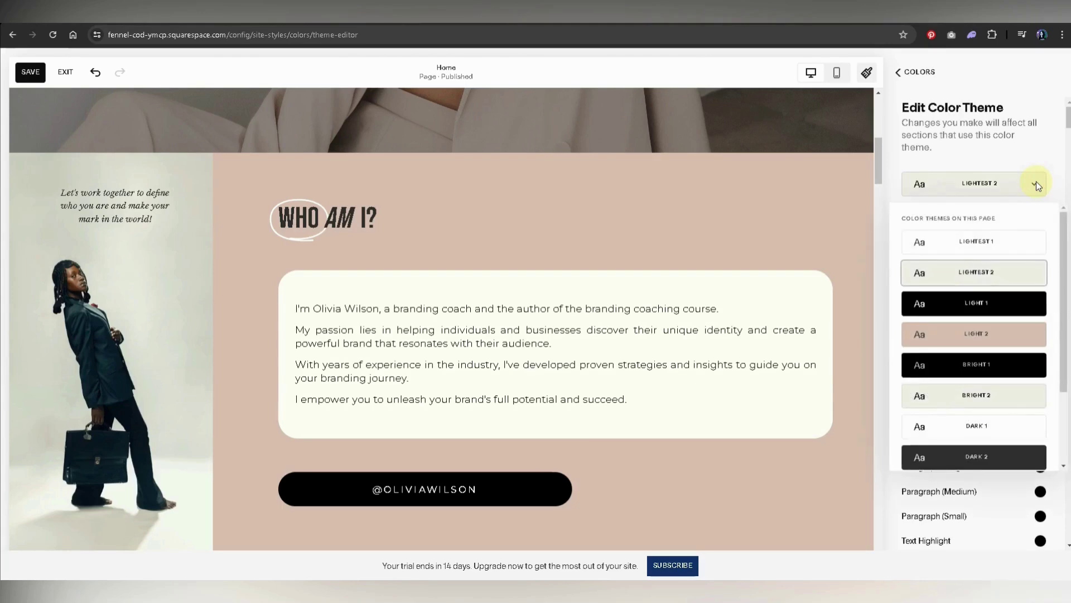
{"action": "left_click", "coordinate": [1036, 184]}
{"action": "left_click", "coordinate": [900, 73]}
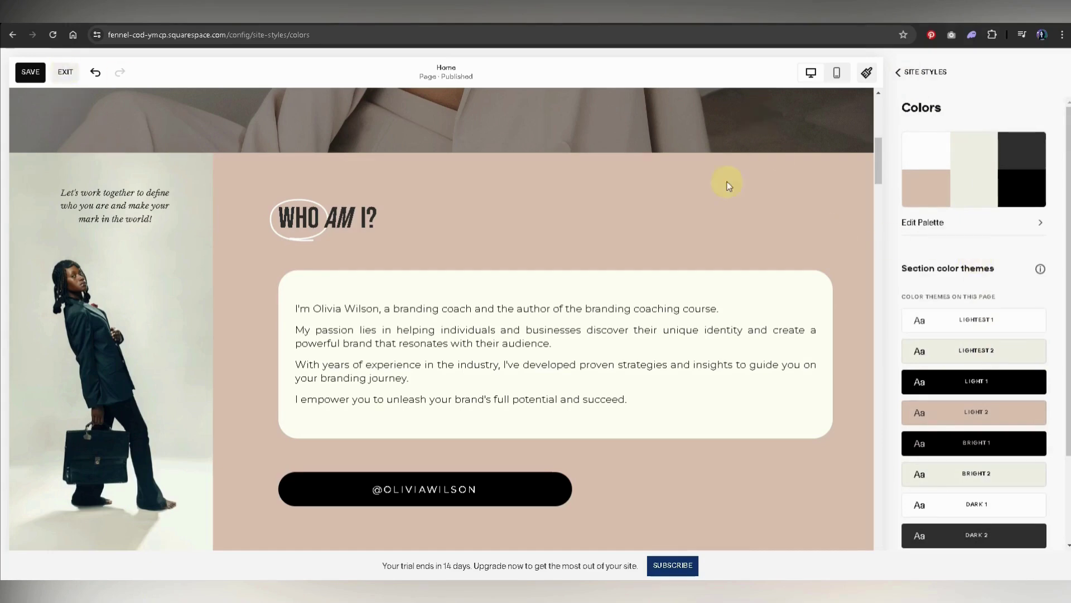
Step: Close the site styles and review how the new beige palette color looks across the Home page sections
{"action": "left_click_drag", "start_coordinate": [879, 173], "coordinate": [879, 209]}
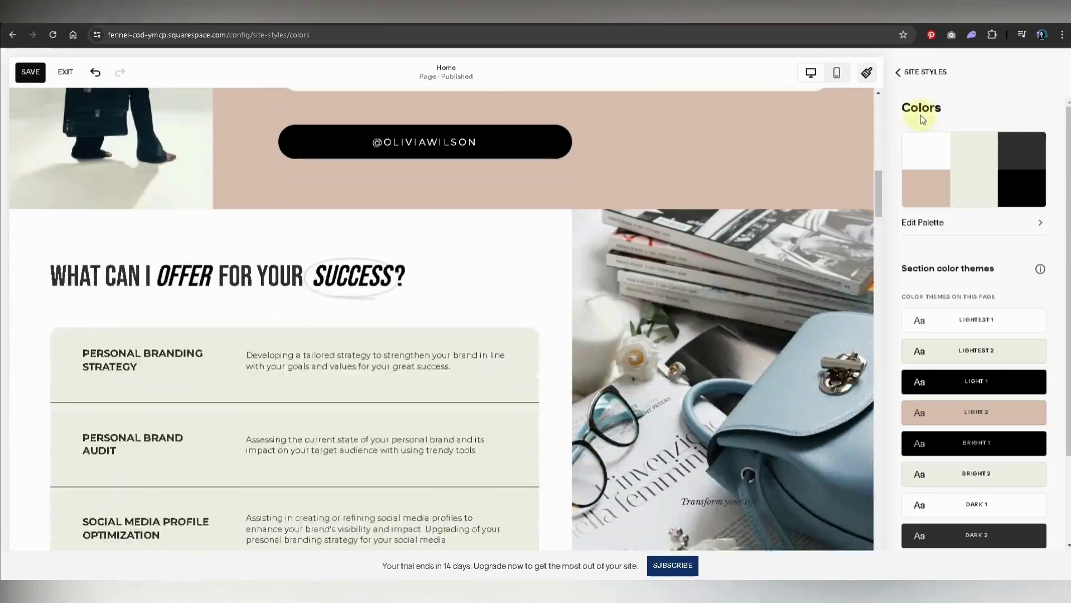
{"action": "left_click", "coordinate": [867, 72]}
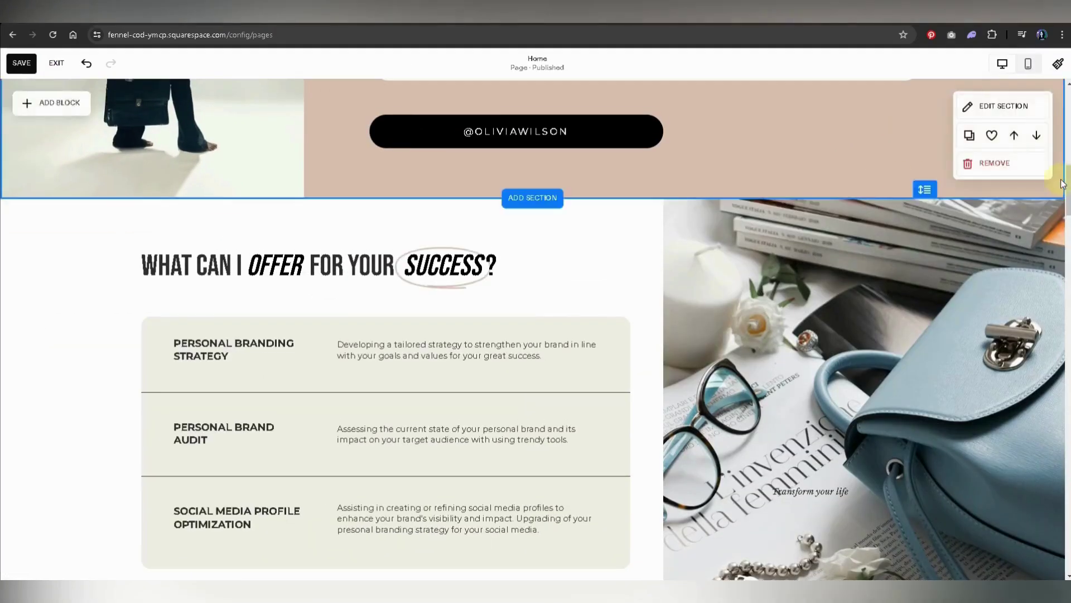
{"action": "scroll", "coordinate": [1008, 187], "scroll_direction": "down", "scroll_amount": 10}
{"action": "scroll", "coordinate": [533, 329], "scroll_direction": "down", "scroll_amount": 20}
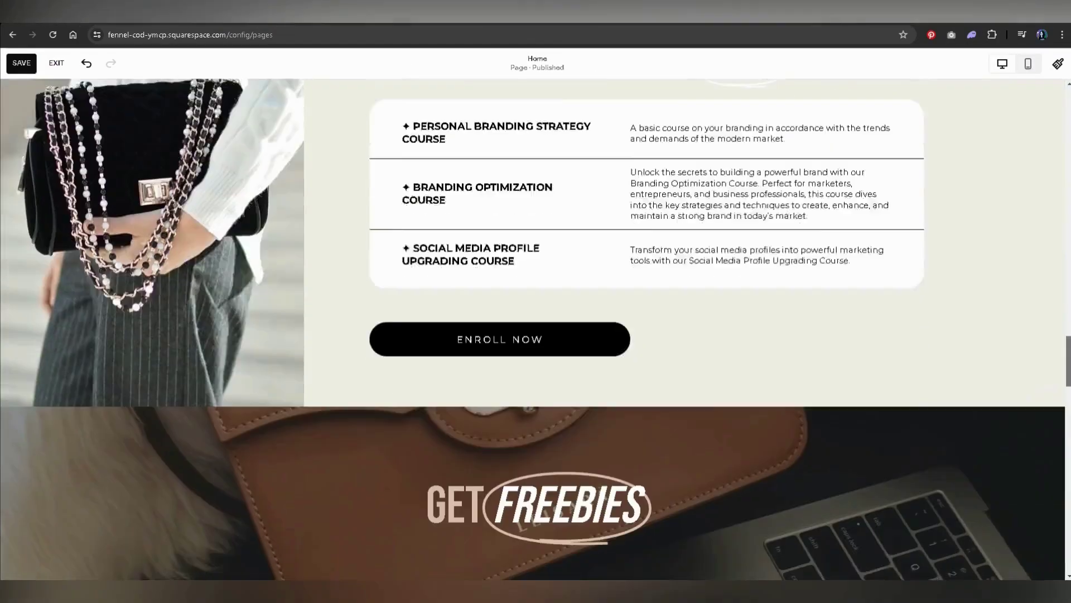
{"action": "scroll", "coordinate": [533, 329], "scroll_direction": "up", "scroll_amount": 20}
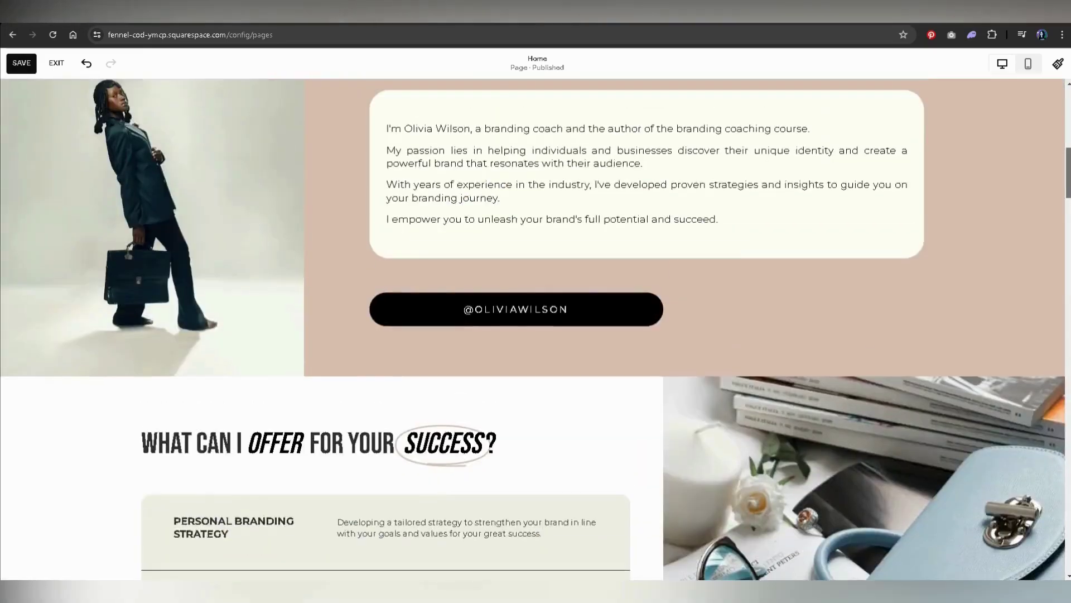
{"action": "scroll", "coordinate": [532, 330], "scroll_direction": "down", "scroll_amount": 7}
{"action": "scroll", "coordinate": [533, 329], "scroll_direction": "up", "scroll_amount": 11}
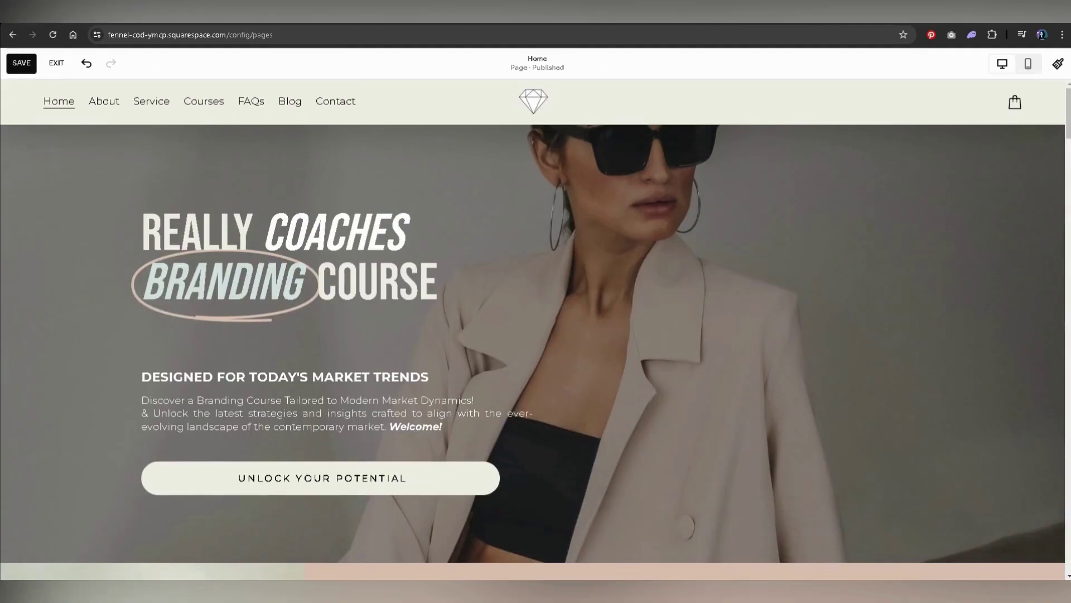
{"action": "mouse_move", "coordinate": [999, 194]}
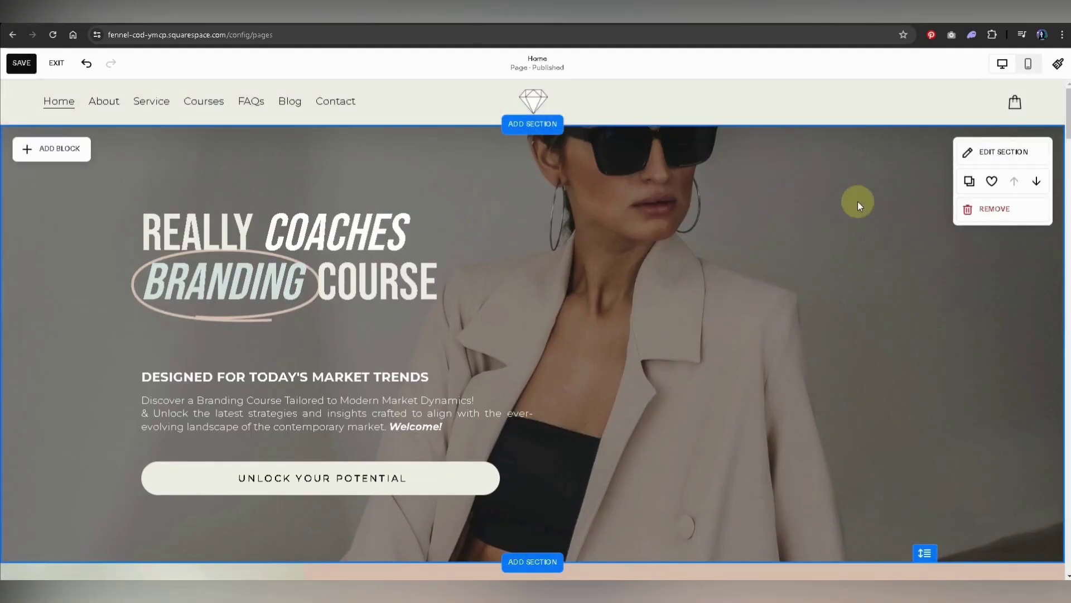
Step: Change the third color of the site-wide palette to a light blue, #C3D6E0
{"action": "left_click", "coordinate": [1057, 64]}
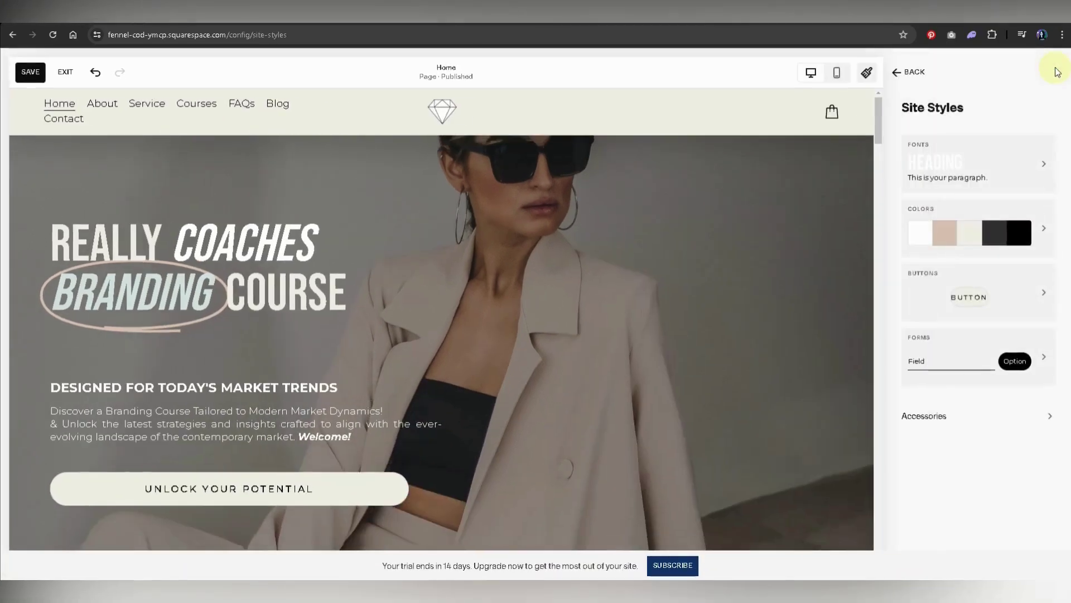
{"action": "left_click", "coordinate": [986, 236]}
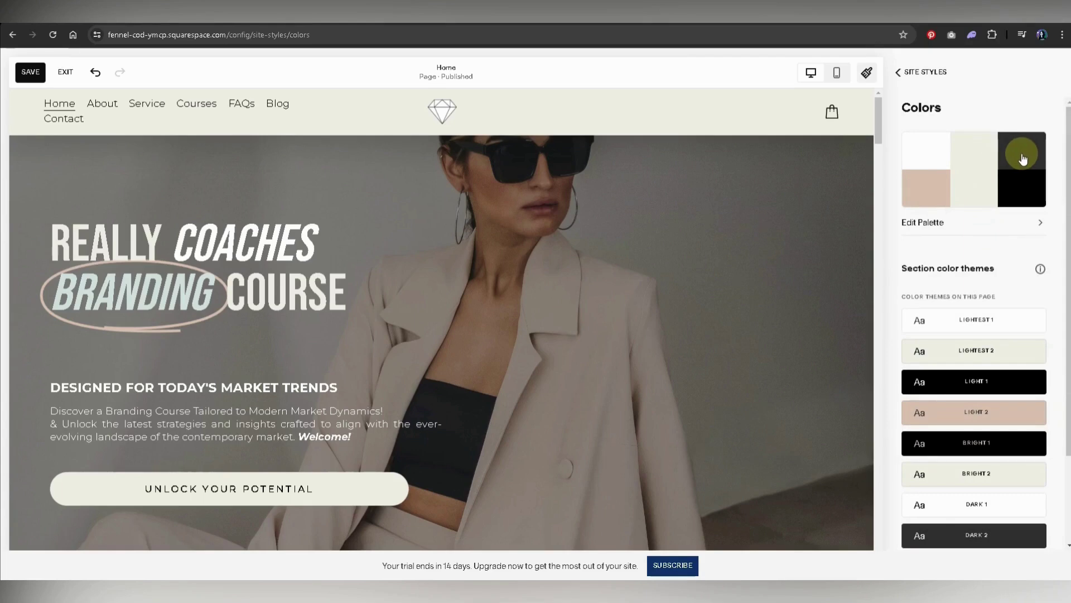
{"action": "left_click", "coordinate": [961, 167]}
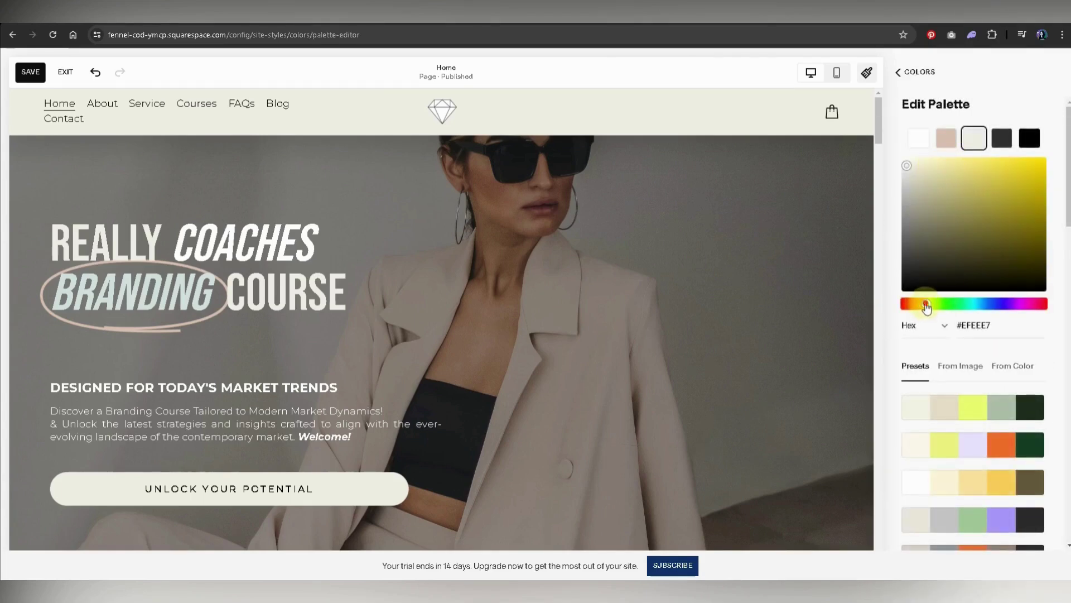
{"action": "left_click_drag", "start_coordinate": [927, 306], "coordinate": [984, 305]}
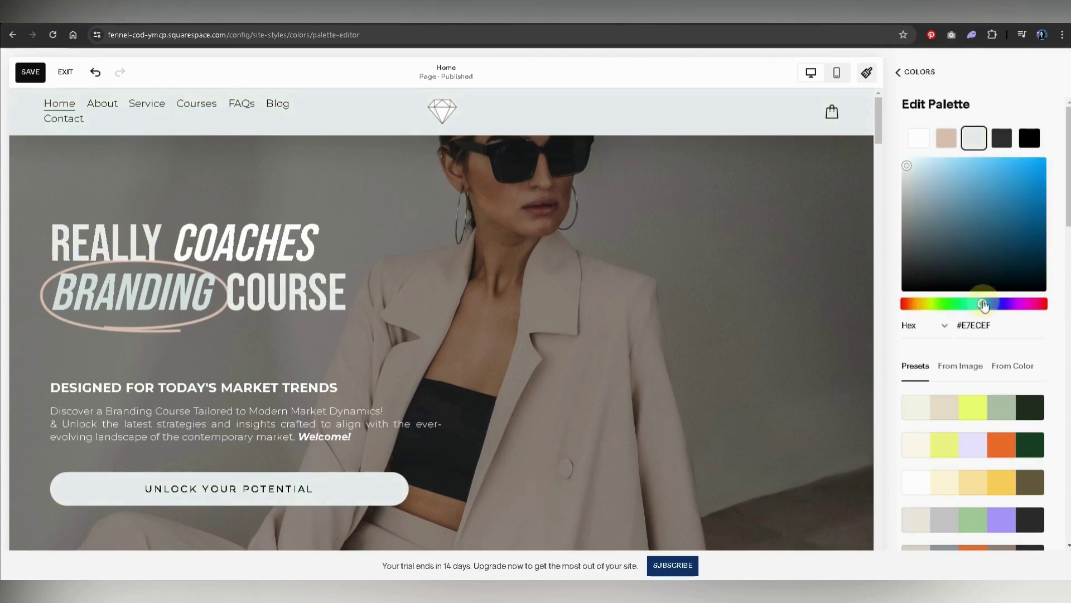
{"action": "left_click_drag", "start_coordinate": [923, 211], "coordinate": [922, 177]}
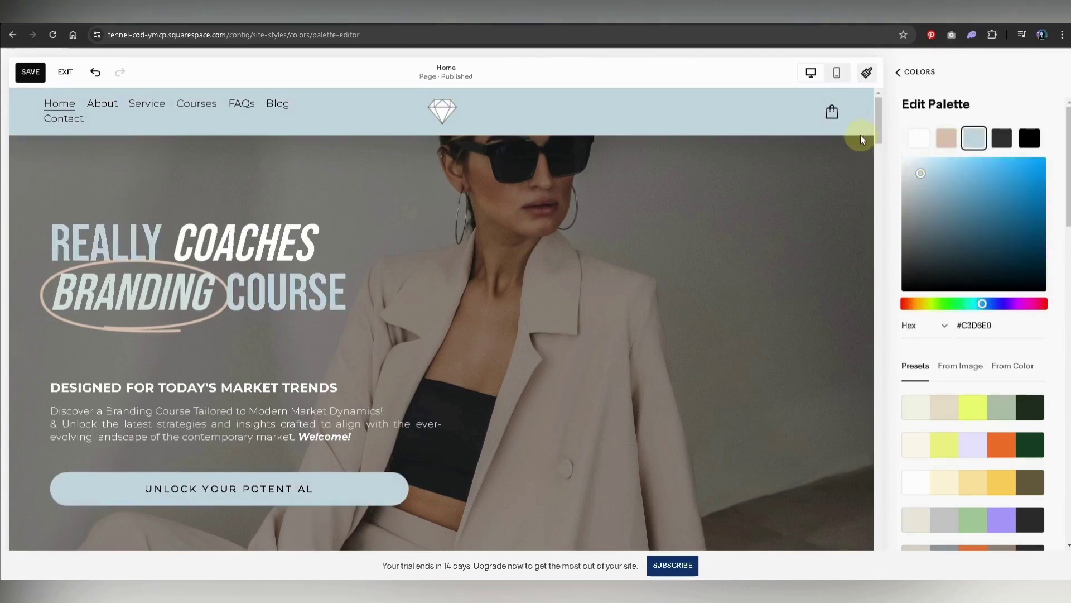
Step: Review the light blue palette color through the Home page down to the Subscribe and contact sections, and close the site styles
{"action": "left_click_drag", "start_coordinate": [879, 118], "coordinate": [960, 371]}
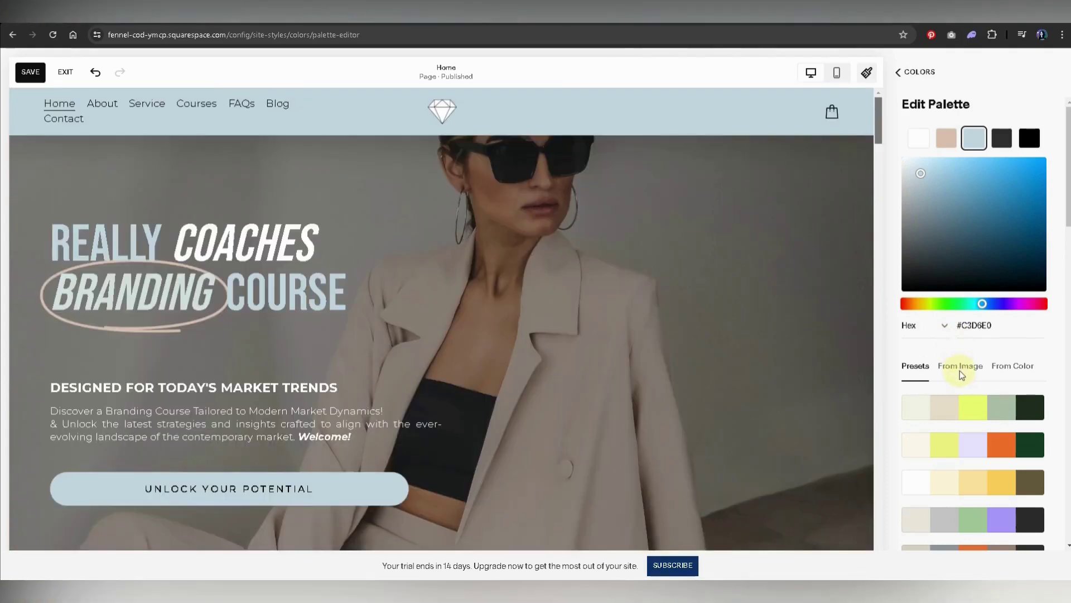
{"action": "left_click", "coordinate": [876, 380]}
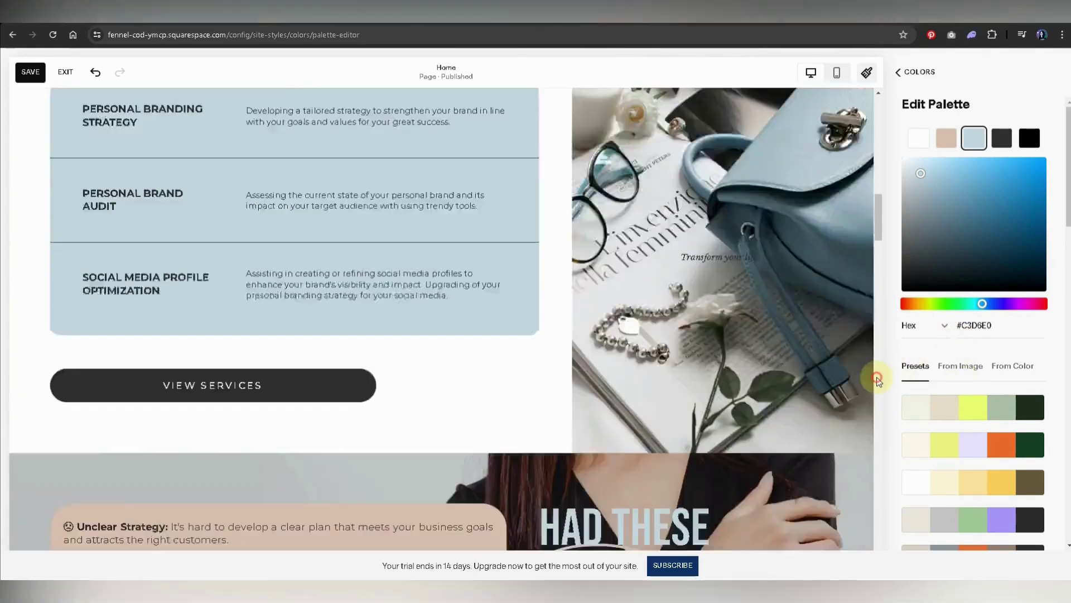
{"action": "left_click", "coordinate": [876, 379]}
{"action": "left_click", "coordinate": [876, 378]}
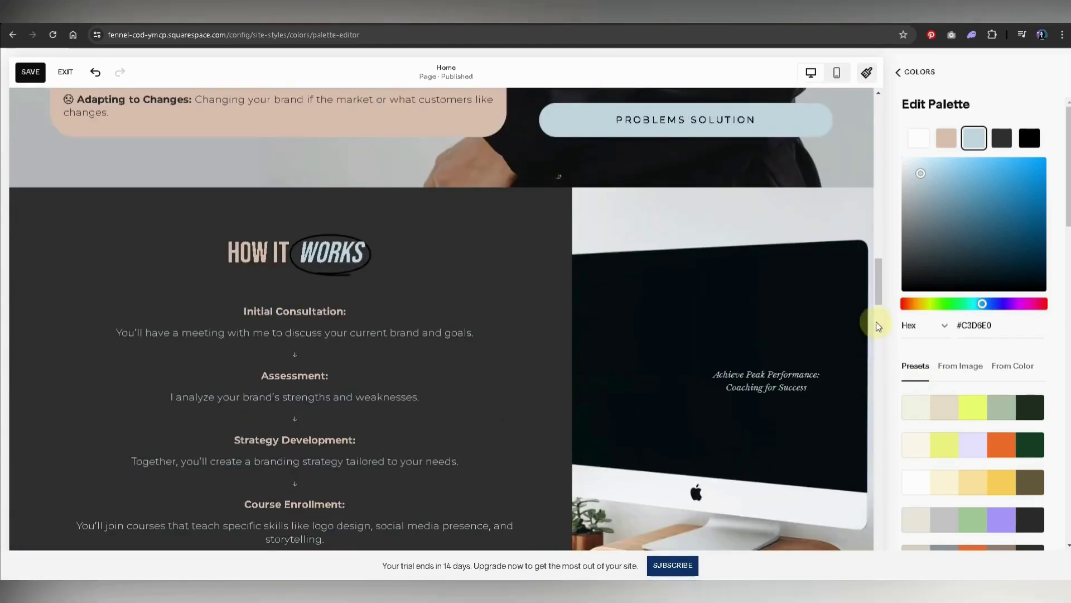
{"action": "left_click_drag", "start_coordinate": [875, 297], "coordinate": [896, 523]}
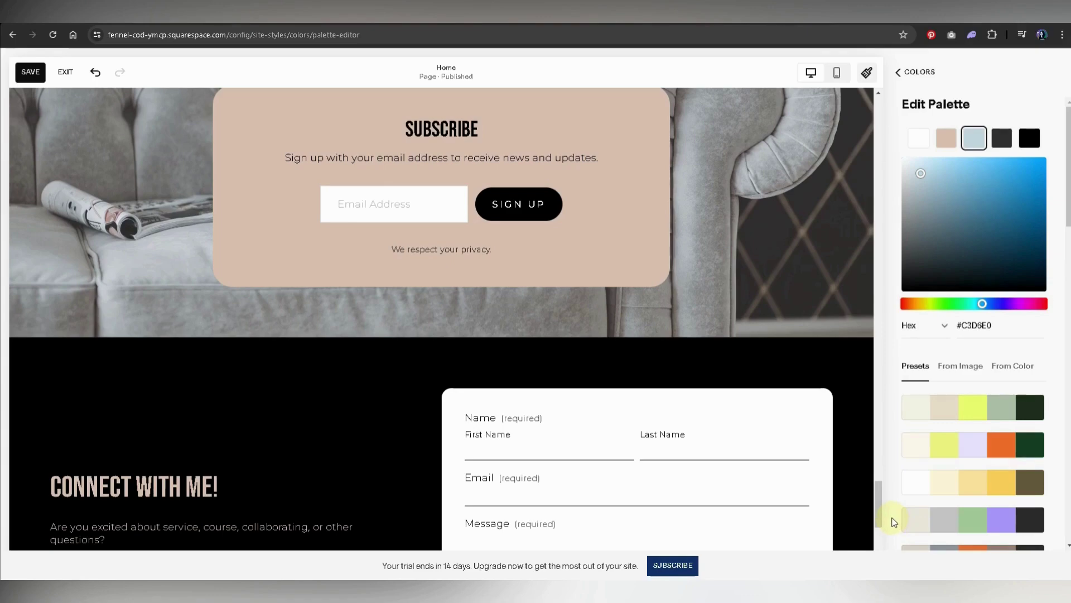
{"action": "mouse_move", "coordinate": [876, 508]}
{"action": "left_mouse_down"}
{"action": "mouse_move", "coordinate": [871, 393]}
{"action": "mouse_move", "coordinate": [894, 499]}
{"action": "left_mouse_up"}
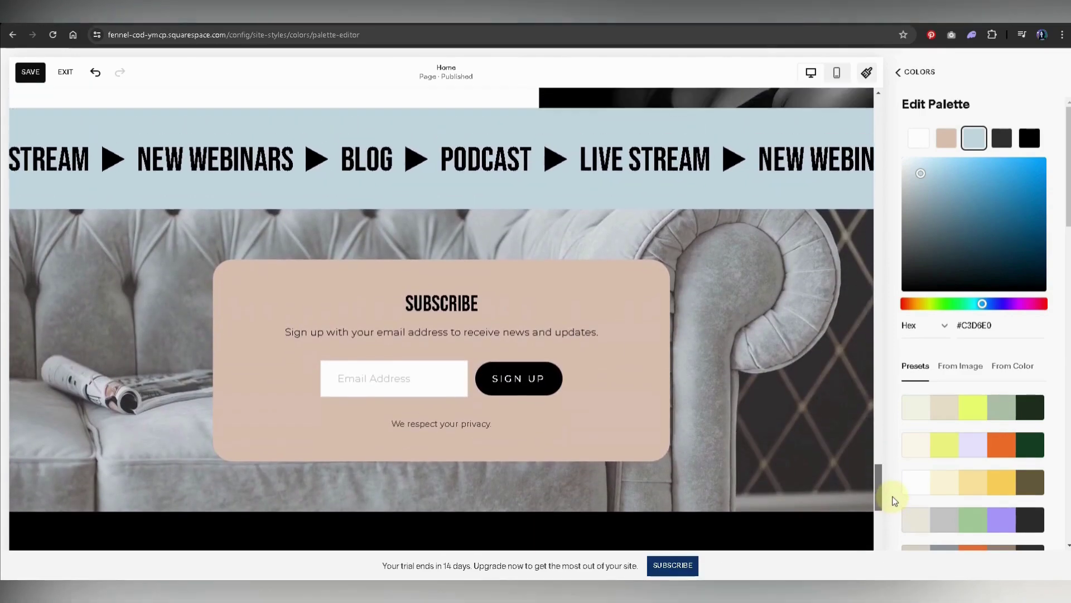
{"action": "left_click", "coordinate": [890, 120]}
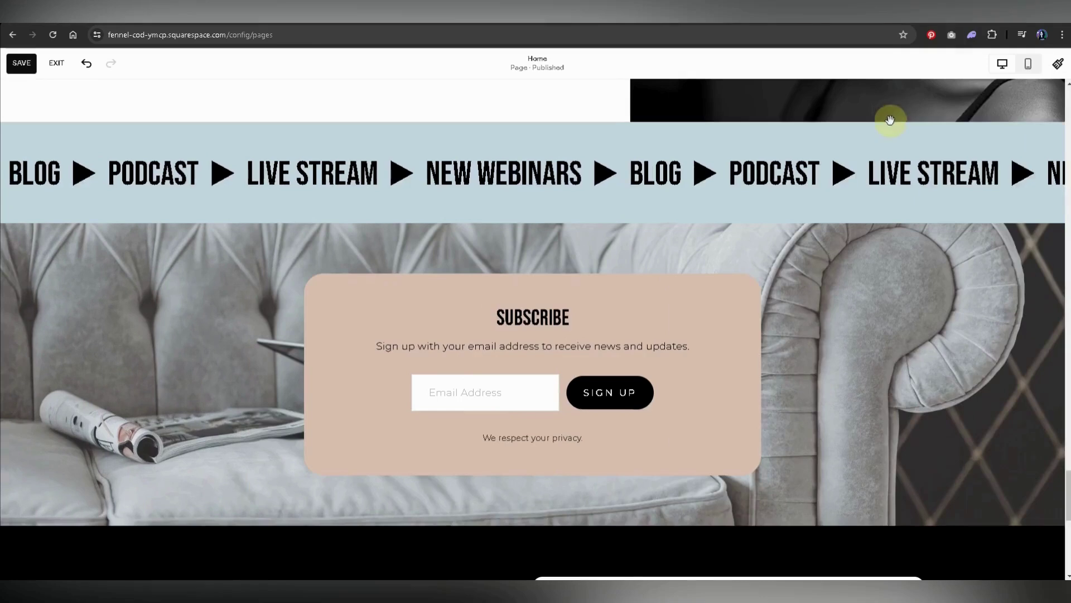
Step: Add the Forms newsletter section with three landscape images above the scrolling-text Subscribe section
{"action": "mouse_move", "coordinate": [1020, 263]}
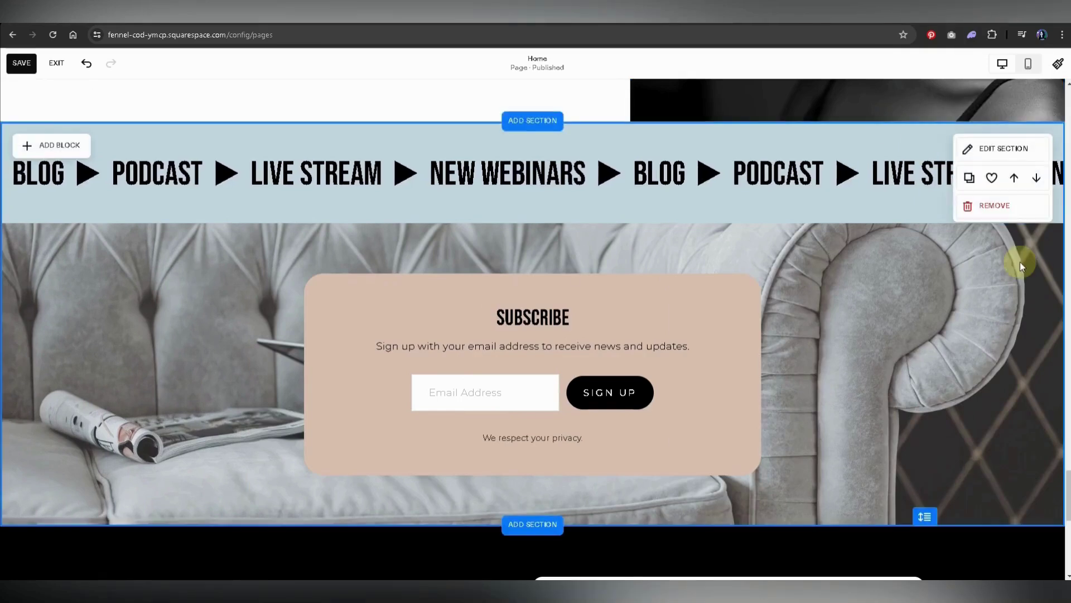
{"action": "left_click", "coordinate": [544, 122]}
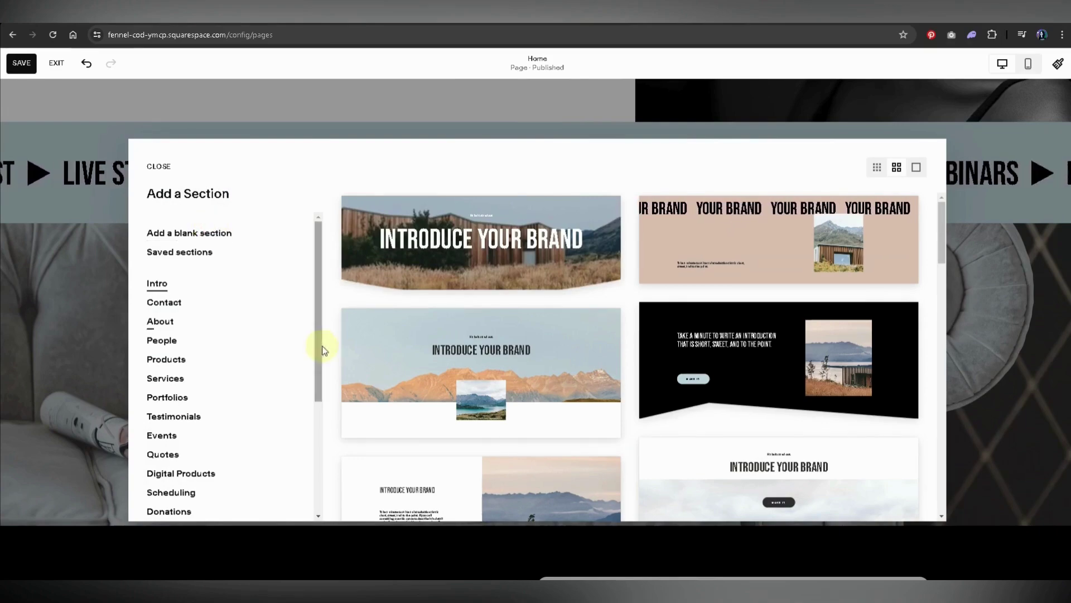
{"action": "left_click_drag", "start_coordinate": [320, 331], "coordinate": [316, 436]}
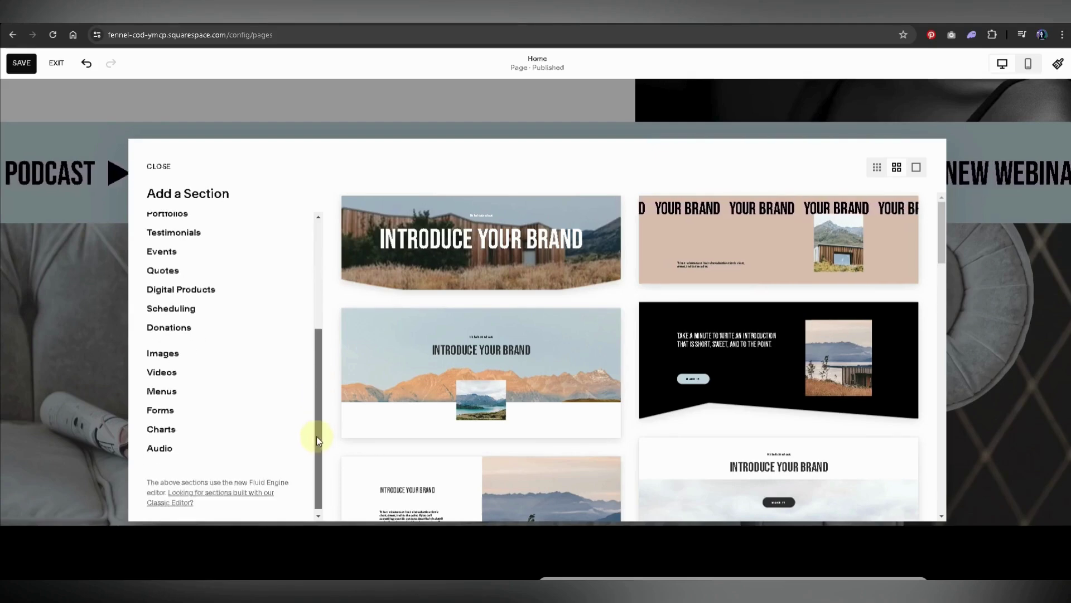
{"action": "left_click_drag", "start_coordinate": [942, 232], "coordinate": [948, 368]}
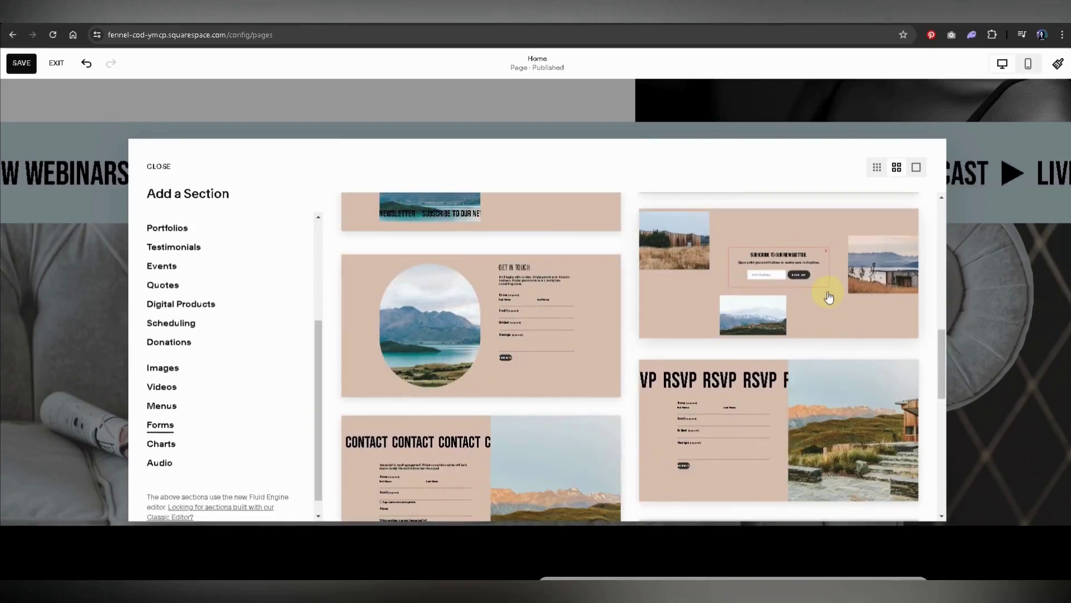
{"action": "left_click", "coordinate": [829, 293]}
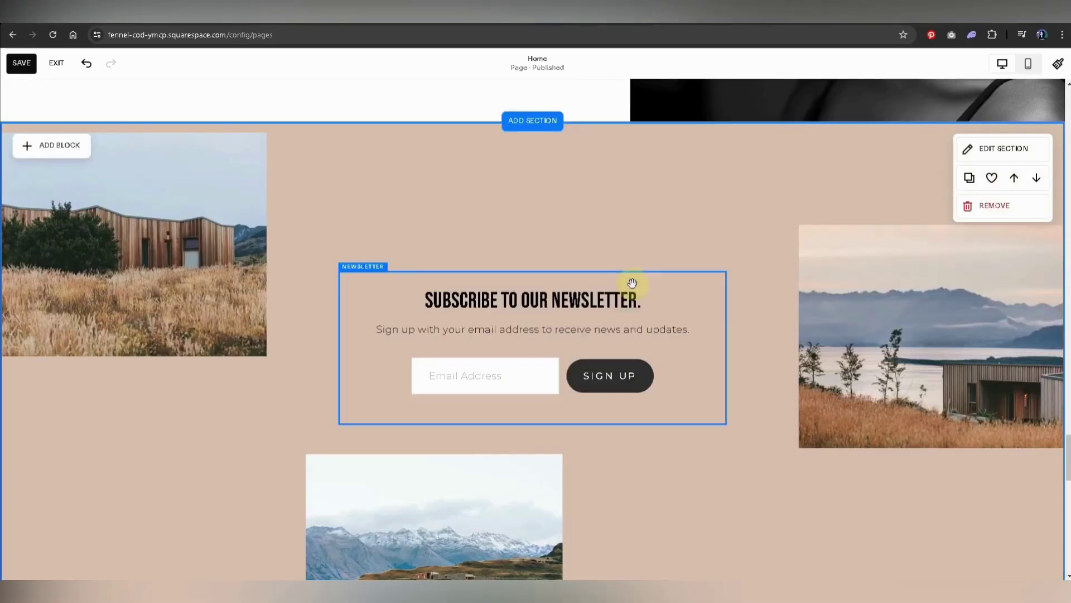
Step: Examine the newsletter form's storage settings, including the Squarespace mailing list and verification options and the other storage services
{"action": "double_click", "coordinate": [586, 323]}
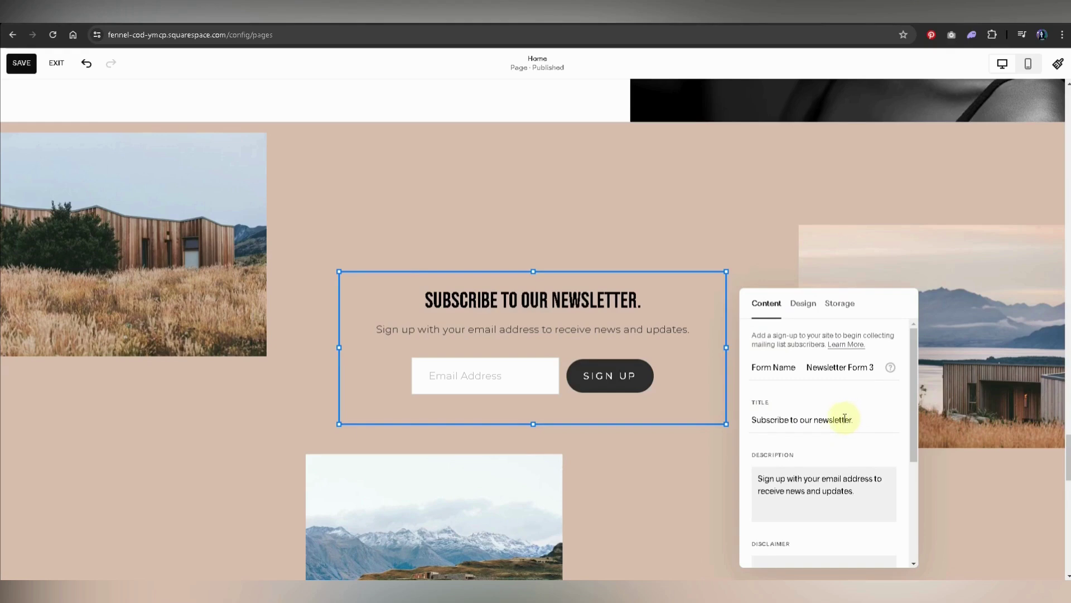
{"action": "left_click", "coordinate": [841, 306]}
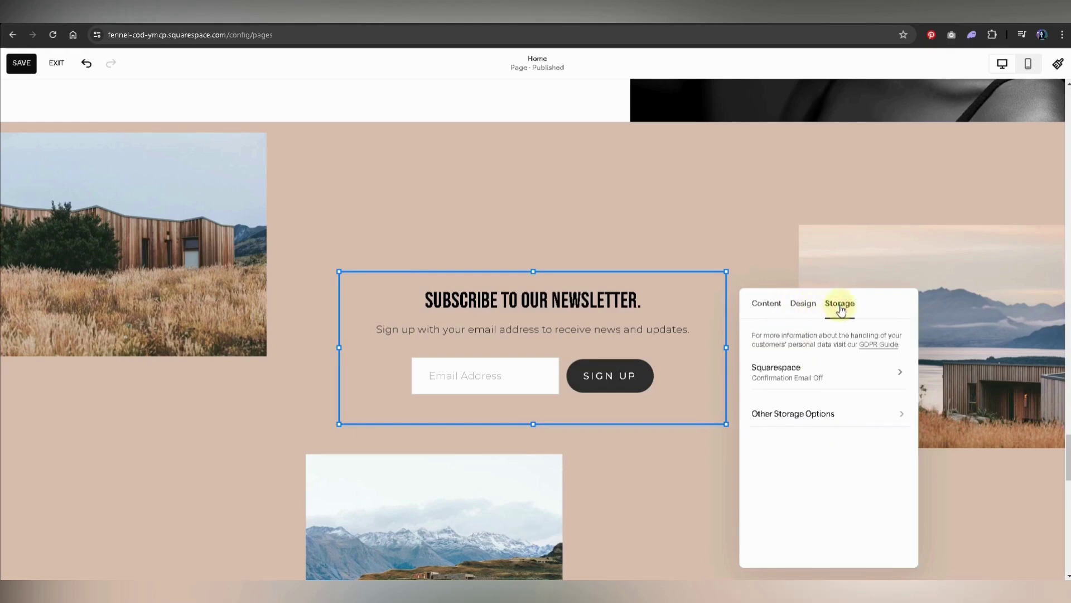
{"action": "left_click", "coordinate": [887, 376]}
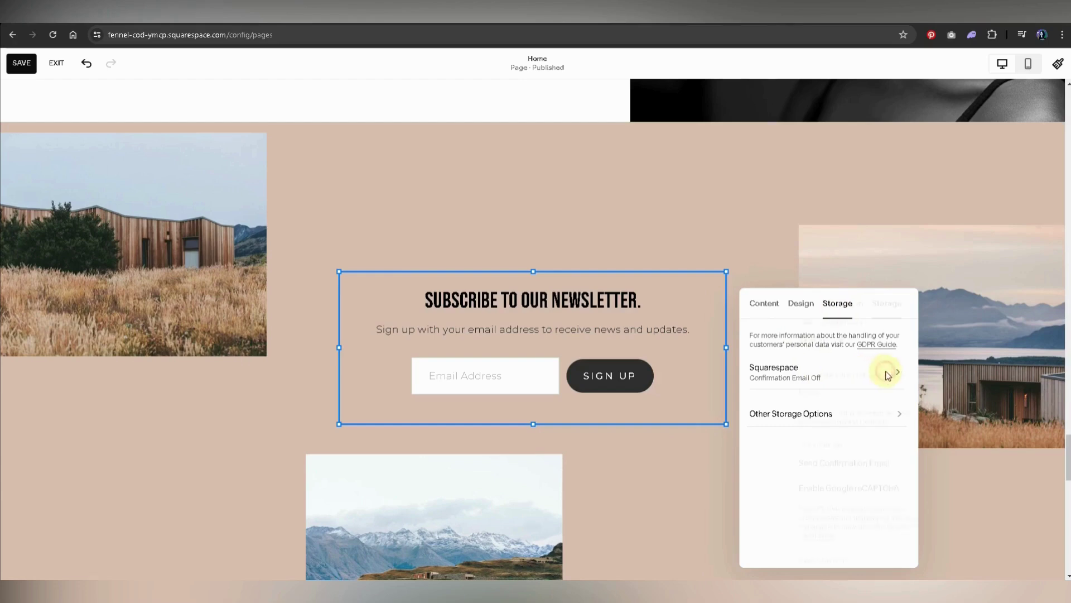
{"action": "scroll", "coordinate": [915, 396], "scroll_direction": "down", "scroll_amount": 1}
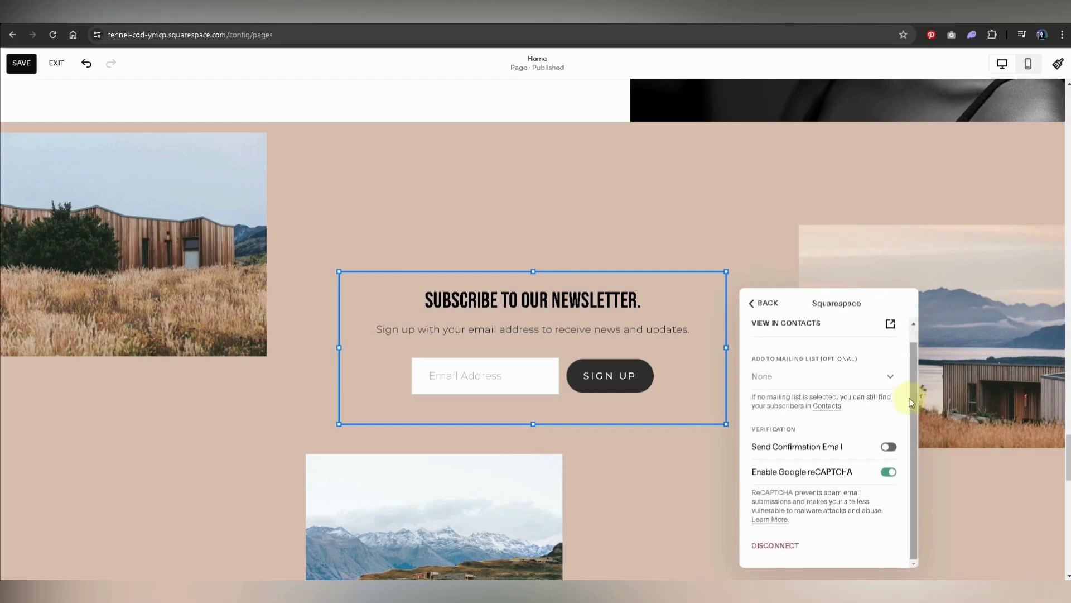
{"action": "left_click", "coordinate": [767, 304]}
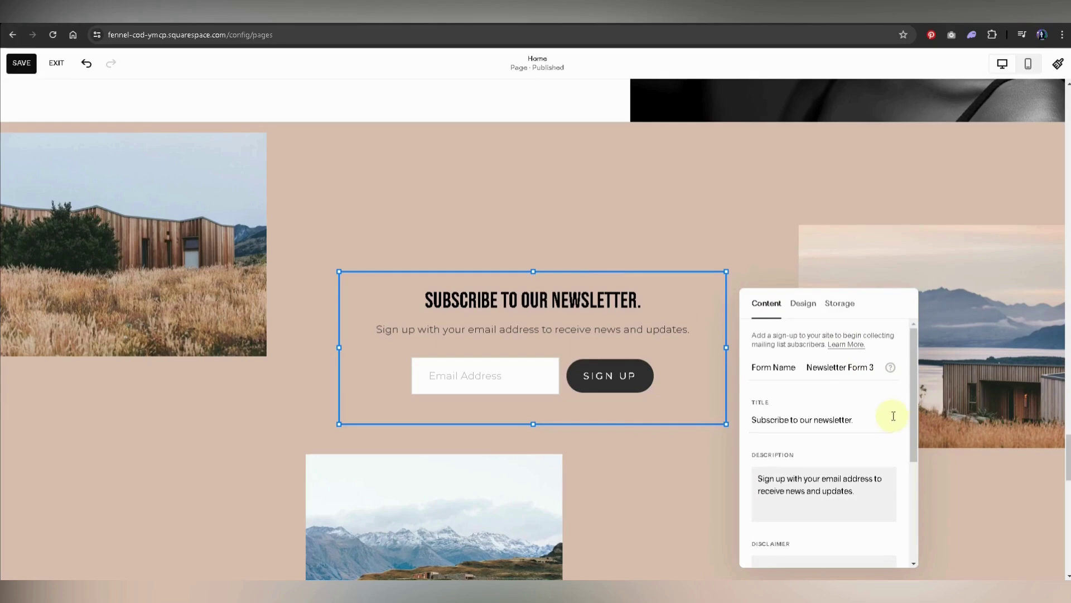
{"action": "left_click", "coordinate": [851, 311]}
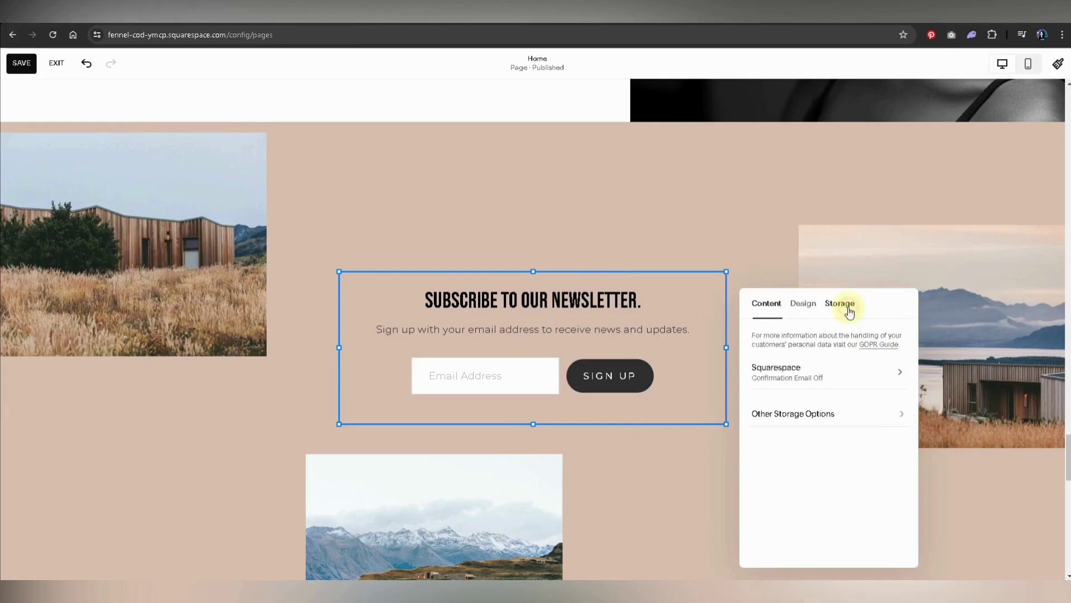
{"action": "left_click", "coordinate": [849, 413]}
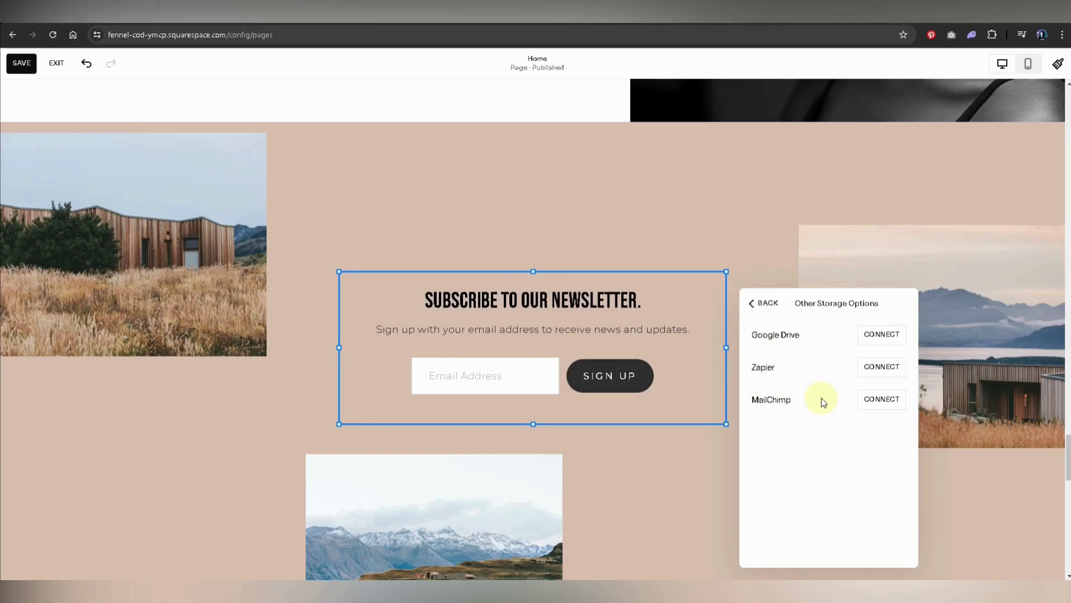
{"action": "left_click", "coordinate": [770, 306]}
Step: Give the newsletter form block a solid stroke with S thickness
{"action": "left_click", "coordinate": [805, 305]}
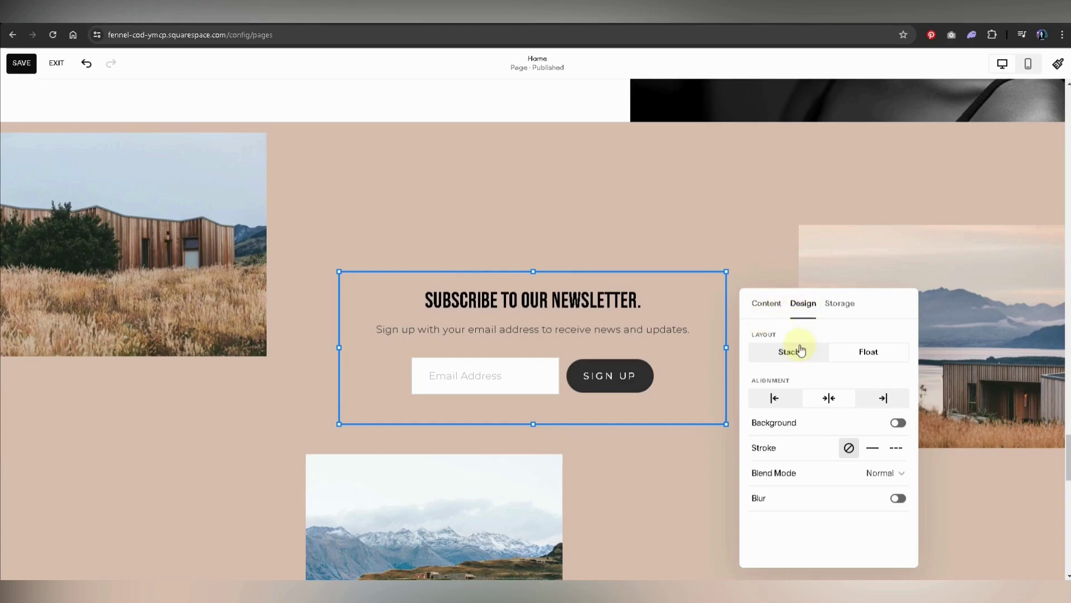
{"action": "left_click", "coordinate": [872, 448]}
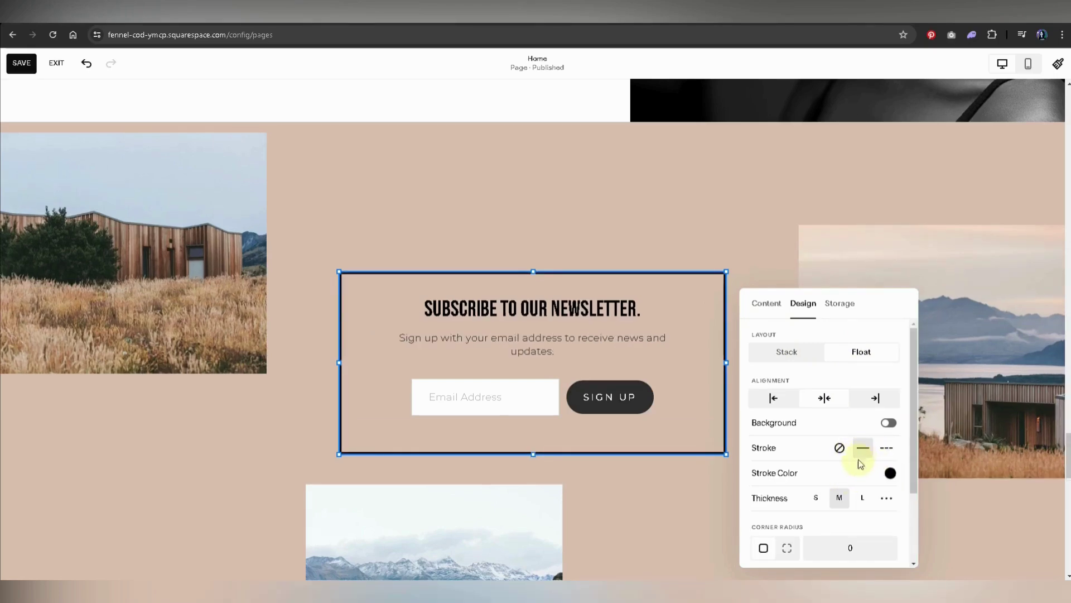
{"action": "left_click", "coordinate": [817, 498]}
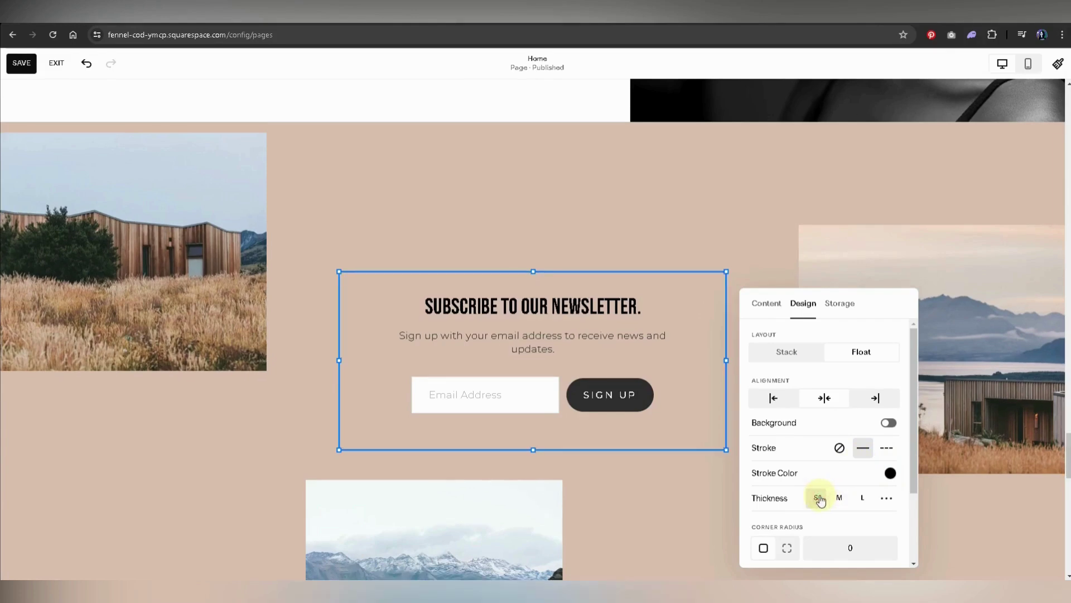
Step: Try requiring a name field on the newsletter form, and turn the option off again
{"action": "left_click", "coordinate": [768, 308]}
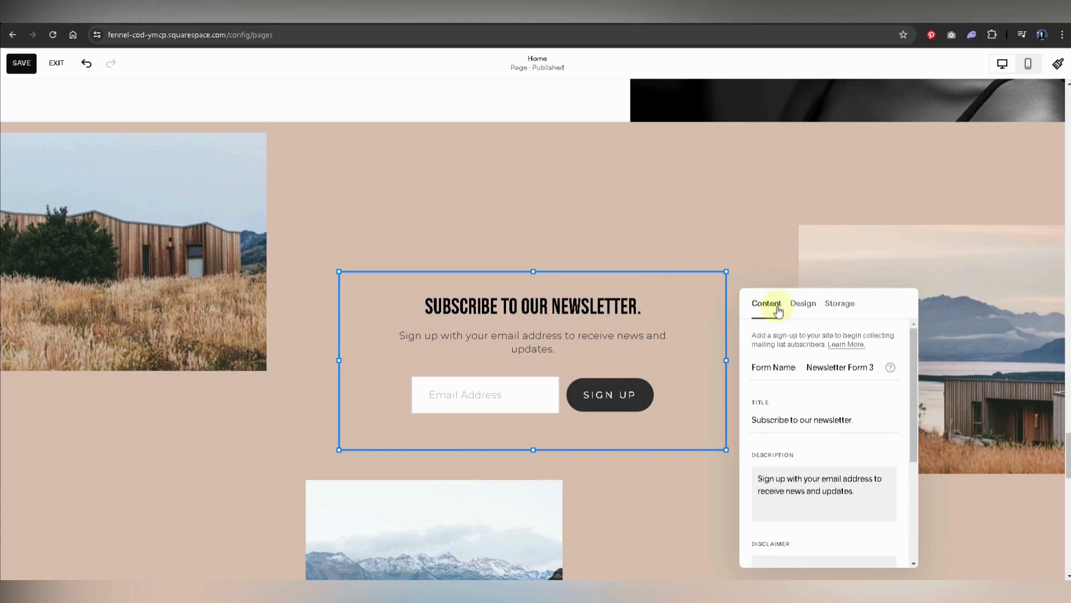
{"action": "left_click_drag", "start_coordinate": [909, 417], "coordinate": [909, 521]}
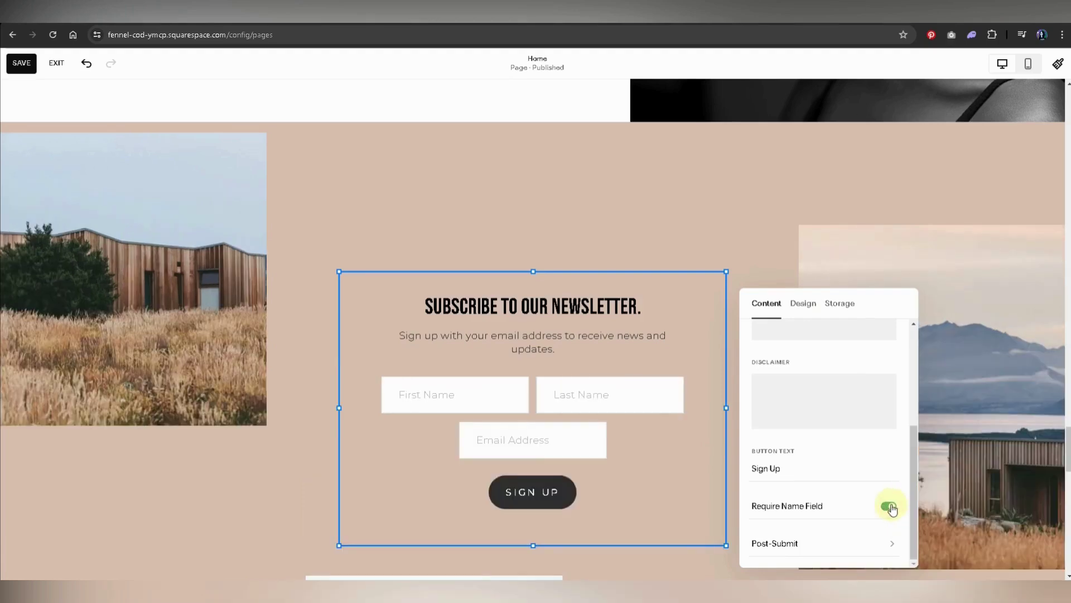
{"action": "left_click", "coordinate": [889, 506]}
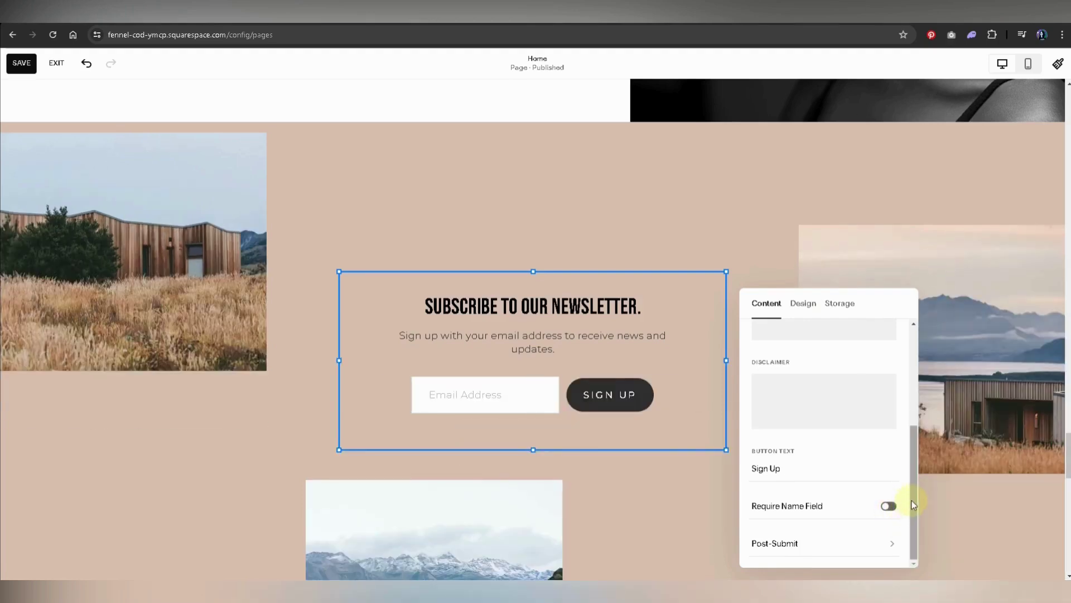
{"action": "scroll", "coordinate": [904, 491], "scroll_direction": "up", "scroll_amount": 5}
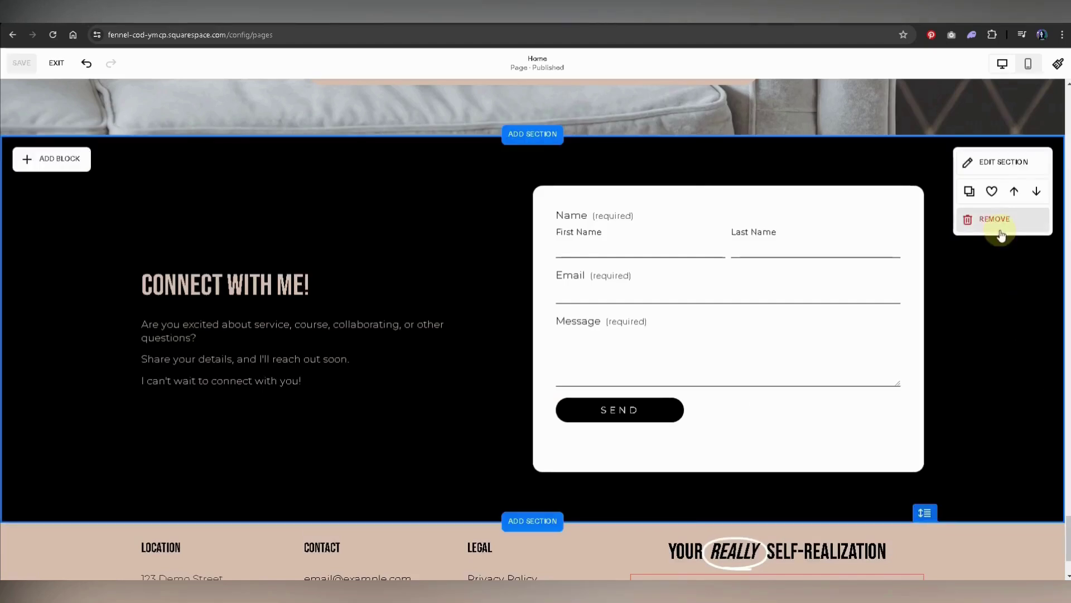
Step: Set the Connect With Me section's color theme to Bright 2
{"action": "left_click", "coordinate": [989, 164]}
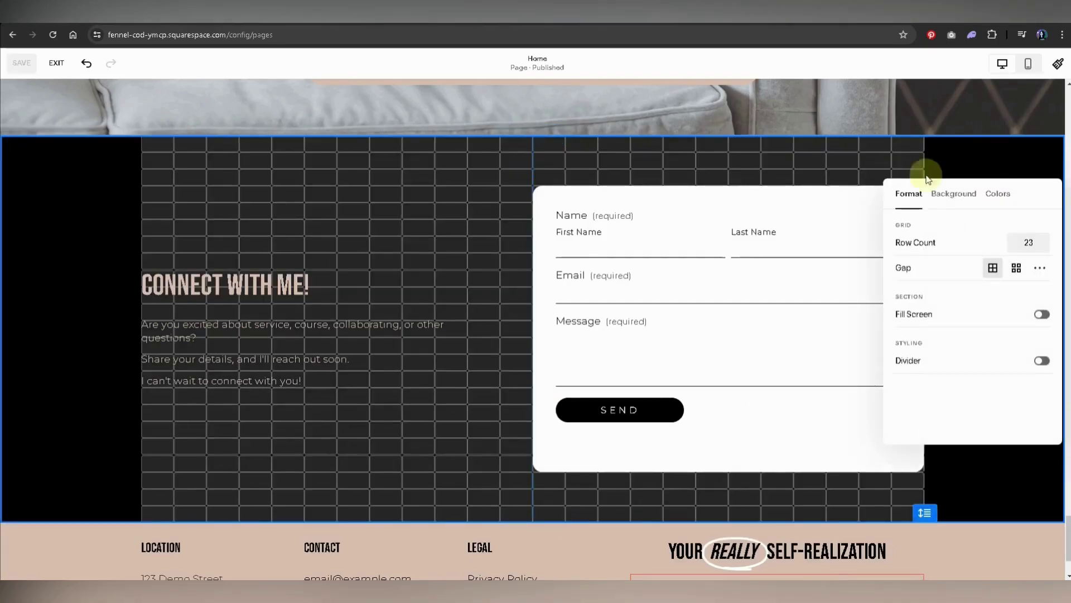
{"action": "left_click", "coordinate": [960, 195]}
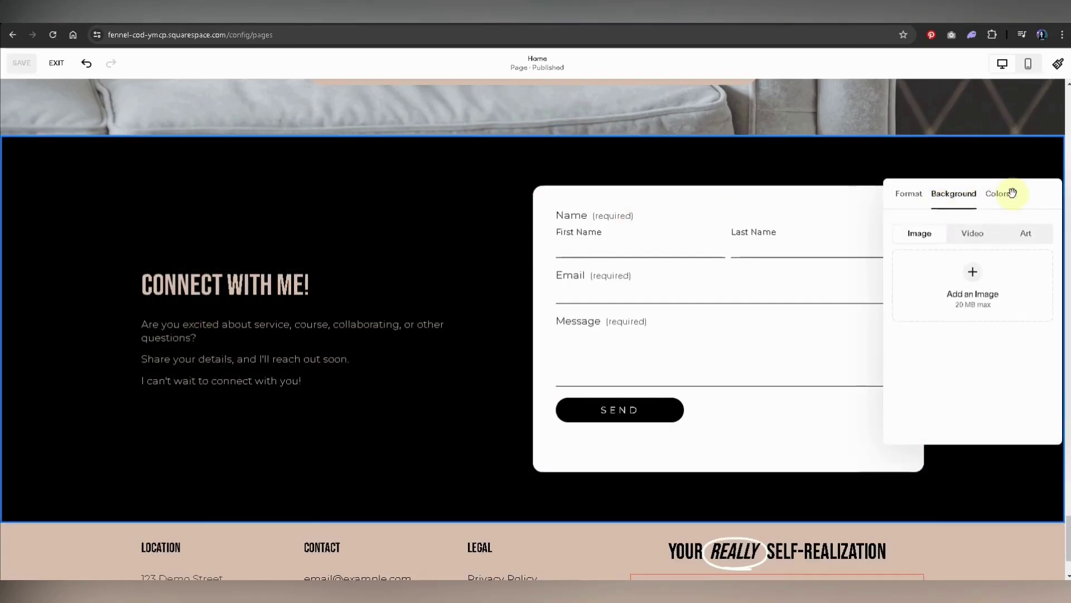
{"action": "left_click", "coordinate": [997, 196]}
{"action": "left_click", "coordinate": [989, 314]}
{"action": "key", "text": "Down"}
{"action": "key", "text": "Down"}
{"action": "key", "text": "Down"}
{"action": "key", "text": "Down"}
{"action": "key", "text": "Down"}
{"action": "key", "text": "Down"}
{"action": "key", "text": "Down"}
{"action": "key", "text": "Down"}
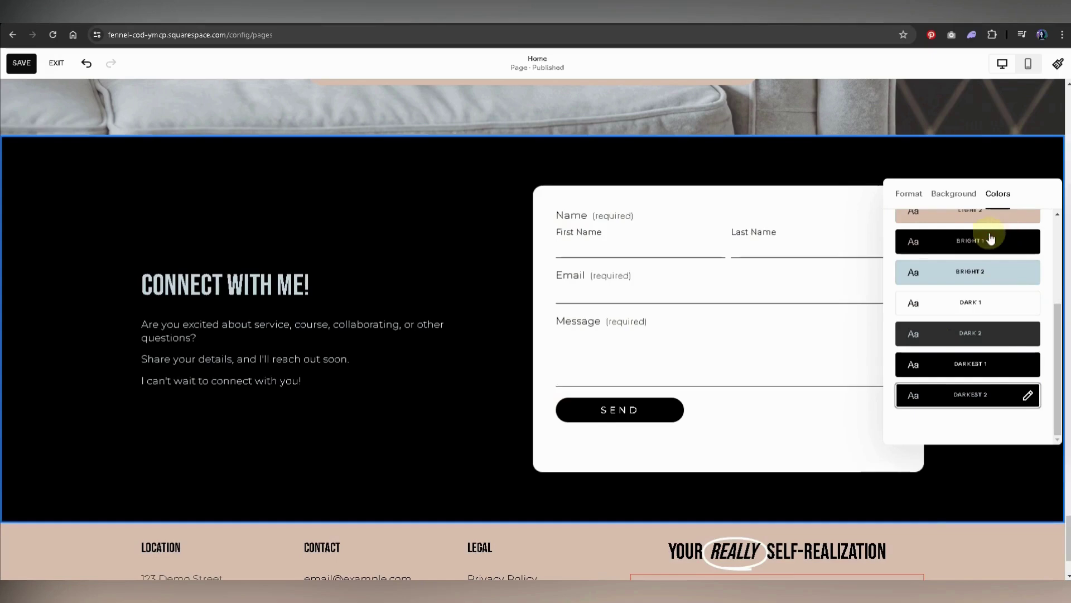
{"action": "left_click", "coordinate": [990, 239]}
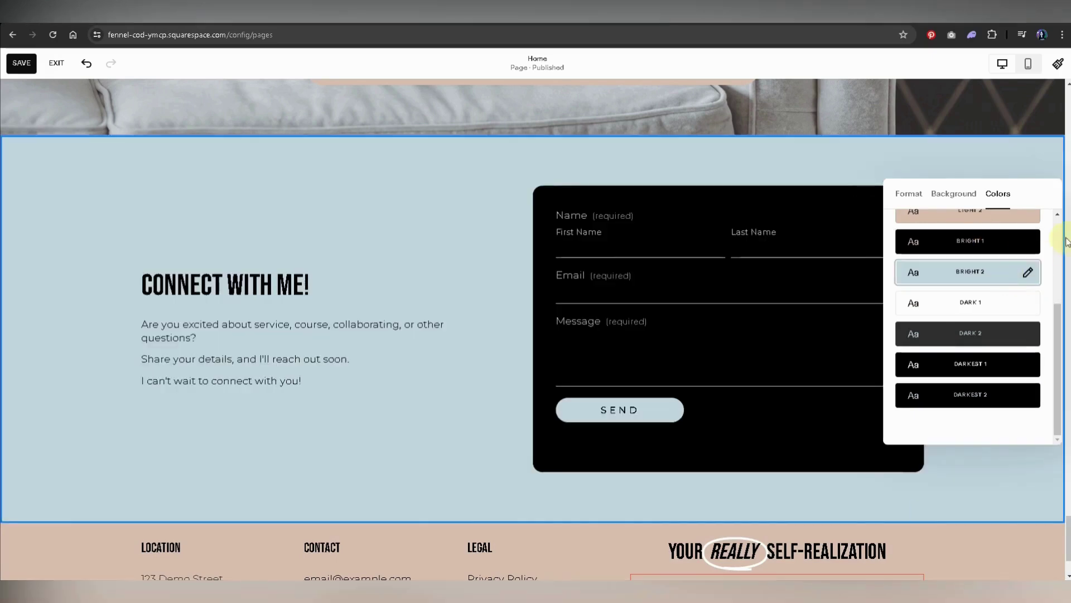
{"action": "scroll", "coordinate": [955, 223], "scroll_direction": "up", "scroll_amount": 3}
{"action": "left_click", "coordinate": [908, 194]}
Step: Examine the contact form block's fields, post-submit message and design settings
{"action": "left_click", "coordinate": [731, 211]}
{"action": "double_click", "coordinate": [730, 210]}
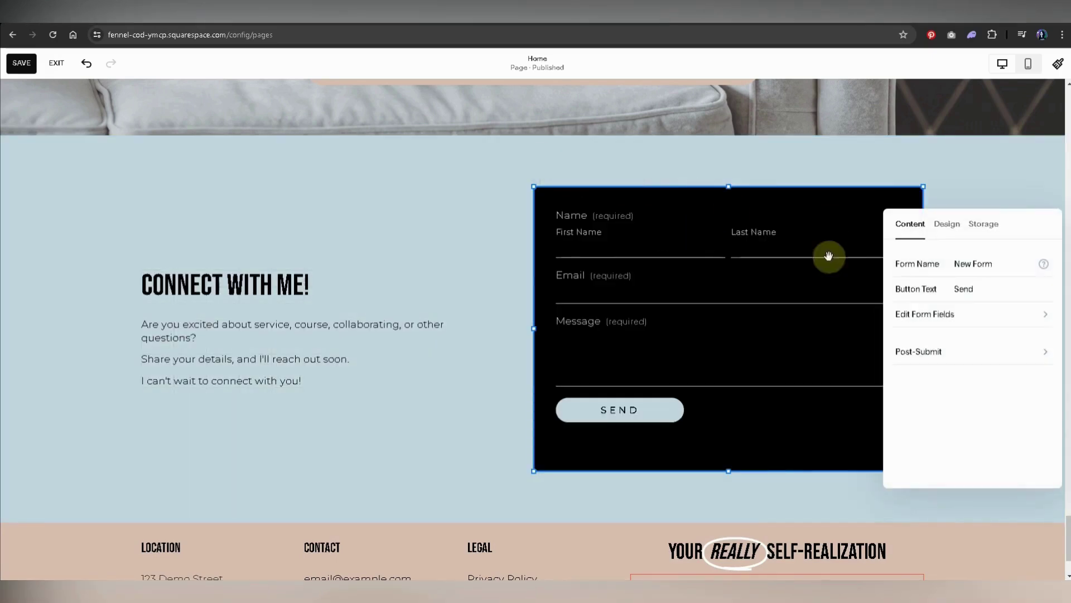
{"action": "left_click", "coordinate": [1021, 313]}
{"action": "left_click", "coordinate": [901, 223]}
{"action": "left_click", "coordinate": [981, 351]}
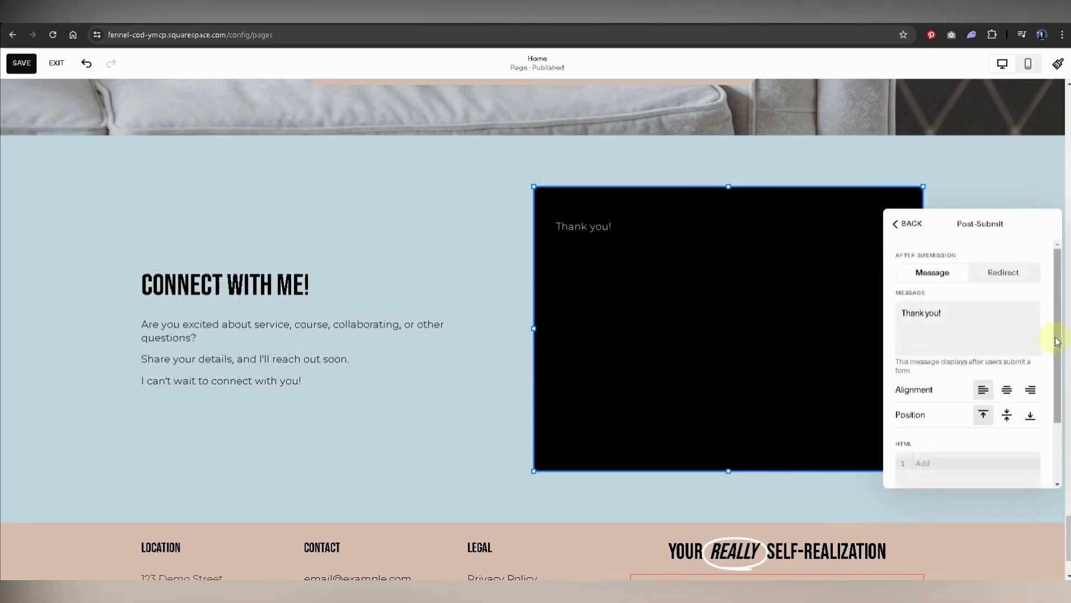
{"action": "left_click", "coordinate": [901, 223]}
{"action": "left_click", "coordinate": [947, 223]}
{"action": "scroll", "coordinate": [980, 238], "scroll_direction": "down", "scroll_amount": 5}
{"action": "left_click", "coordinate": [902, 225]}
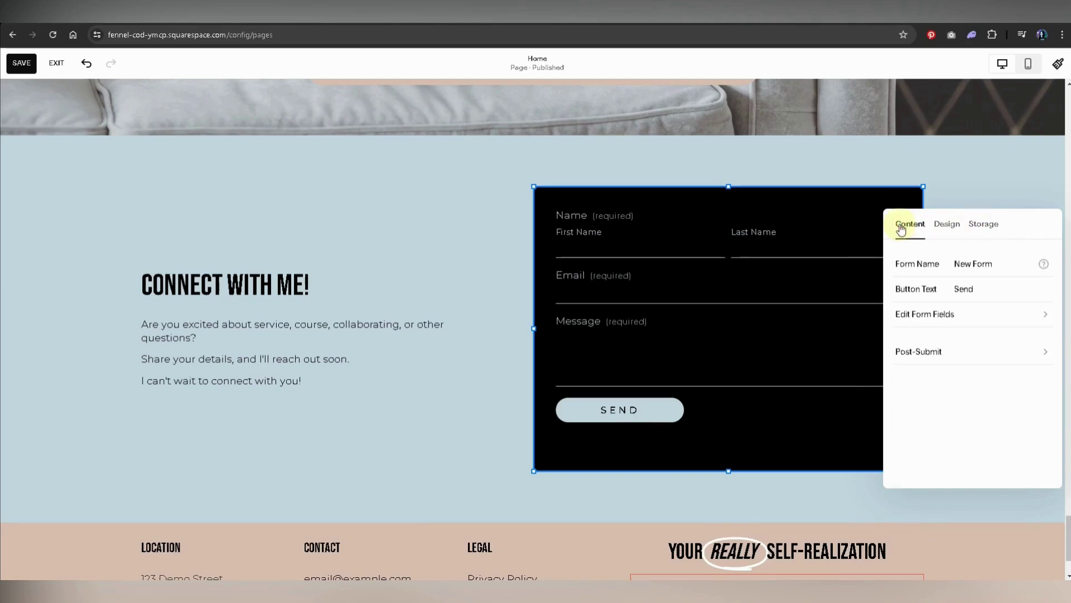
Step: Review the Connect With Me section's format settings and the contact form's field list
{"action": "left_click", "coordinate": [471, 216]}
{"action": "left_click", "coordinate": [987, 162]}
{"action": "left_click", "coordinate": [909, 193]}
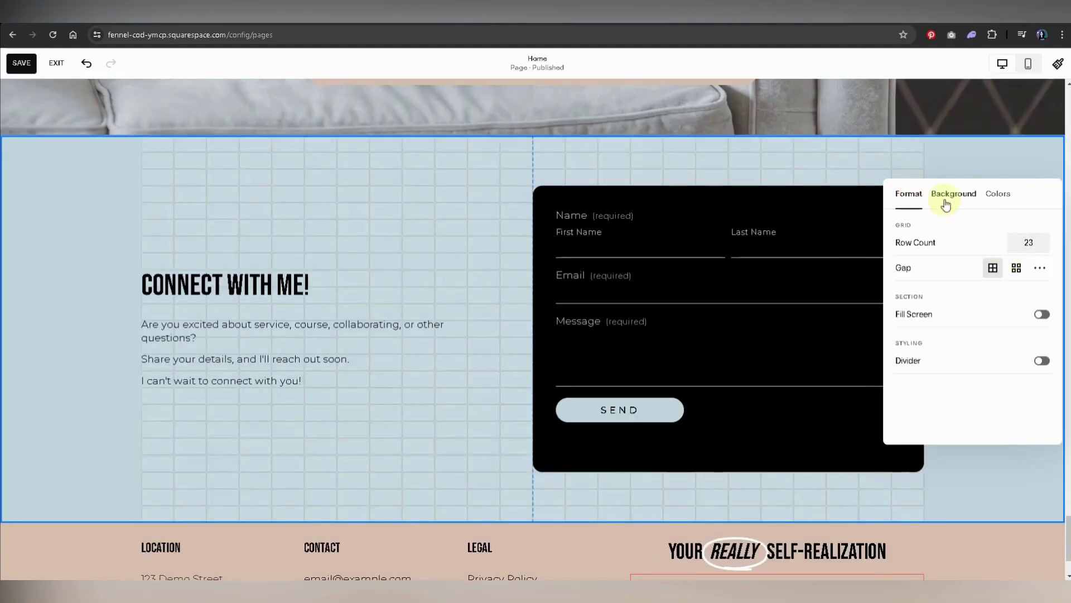
{"action": "left_click", "coordinate": [665, 227]}
{"action": "left_click", "coordinate": [545, 162]}
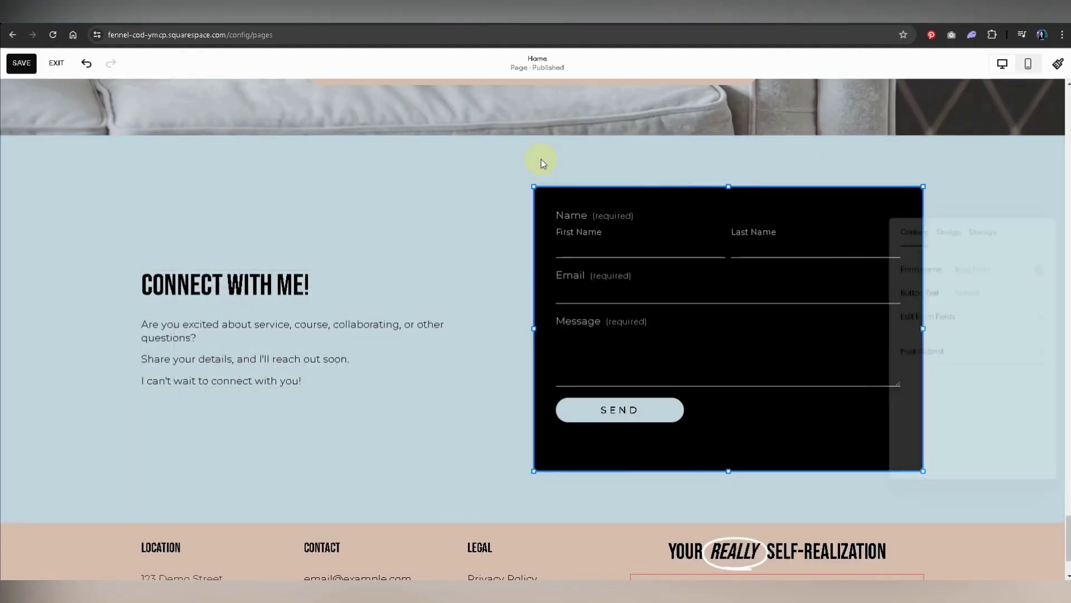
{"action": "left_click", "coordinate": [1020, 323]}
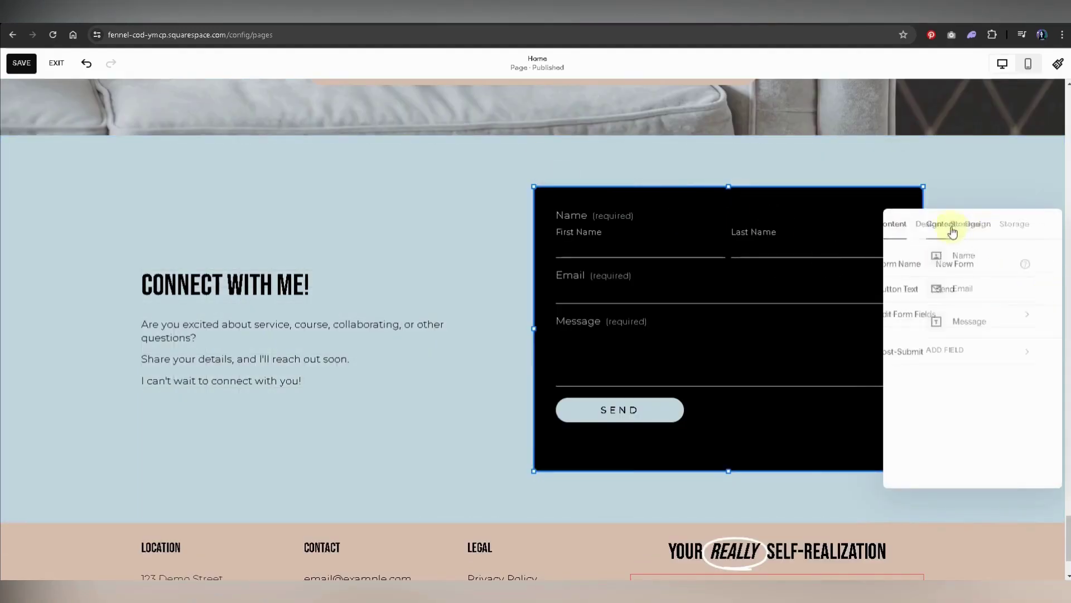
{"action": "scroll", "coordinate": [559, 481], "scroll_direction": "down", "scroll_amount": 2}
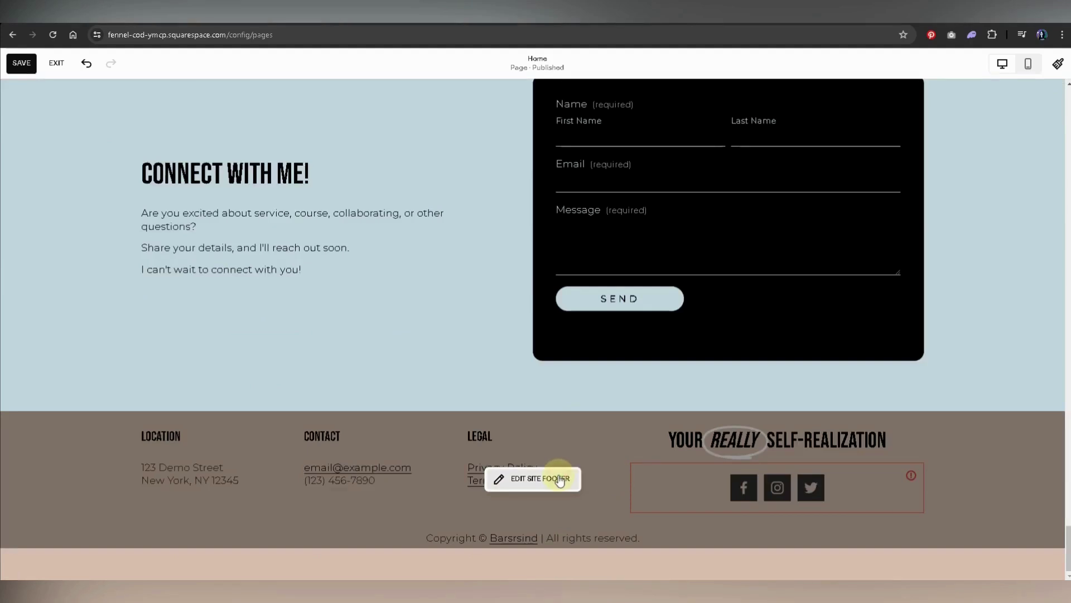
Step: Open the site footer for editing and inspect its Location and Contact text blocks
{"action": "left_click", "coordinate": [560, 480]}
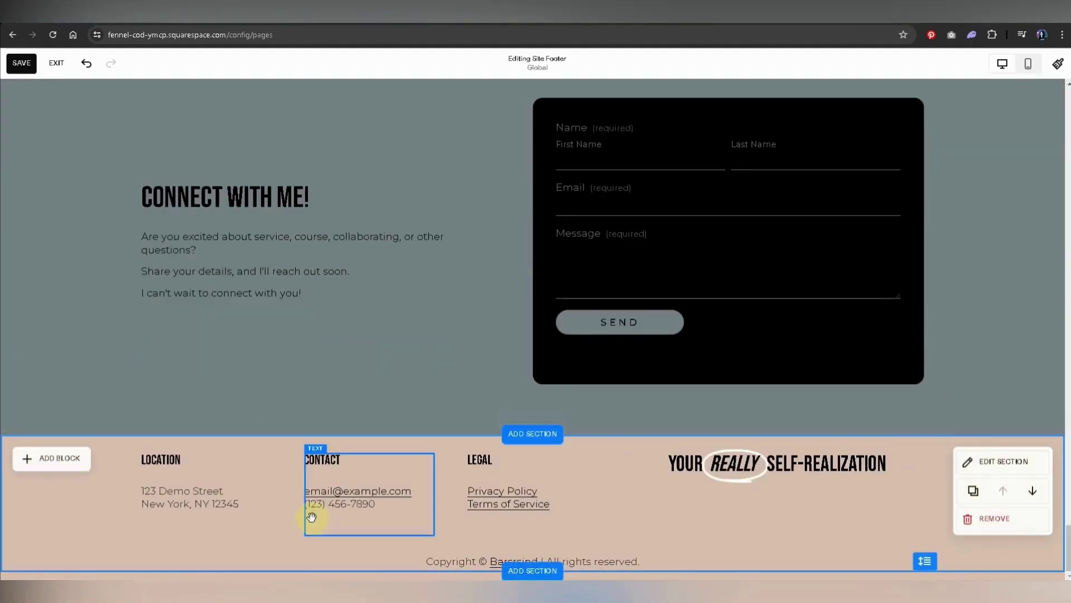
{"action": "left_click", "coordinate": [180, 498]}
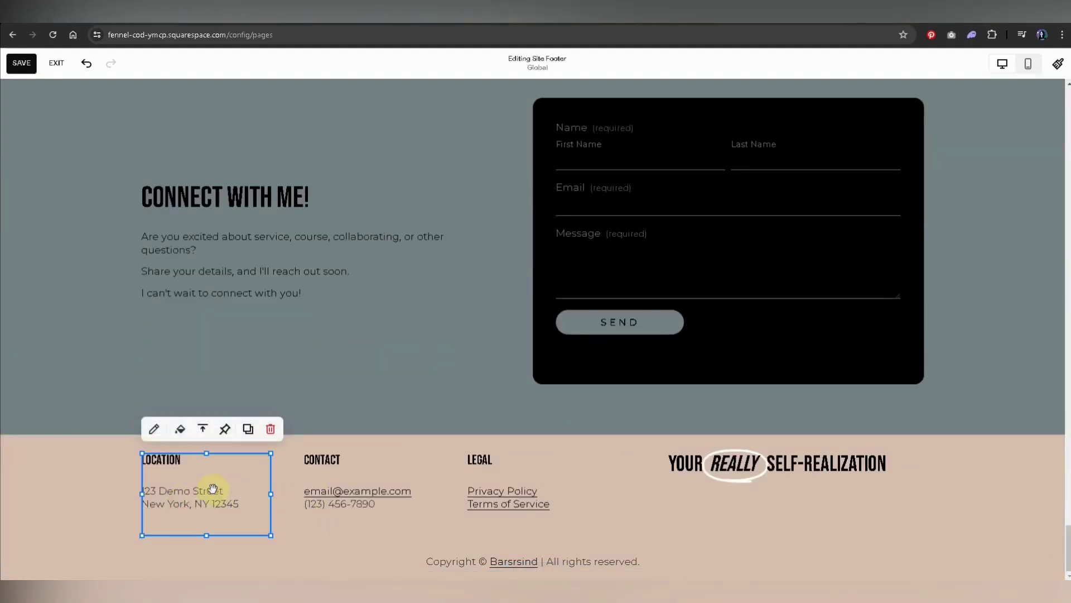
{"action": "left_click", "coordinate": [152, 429]}
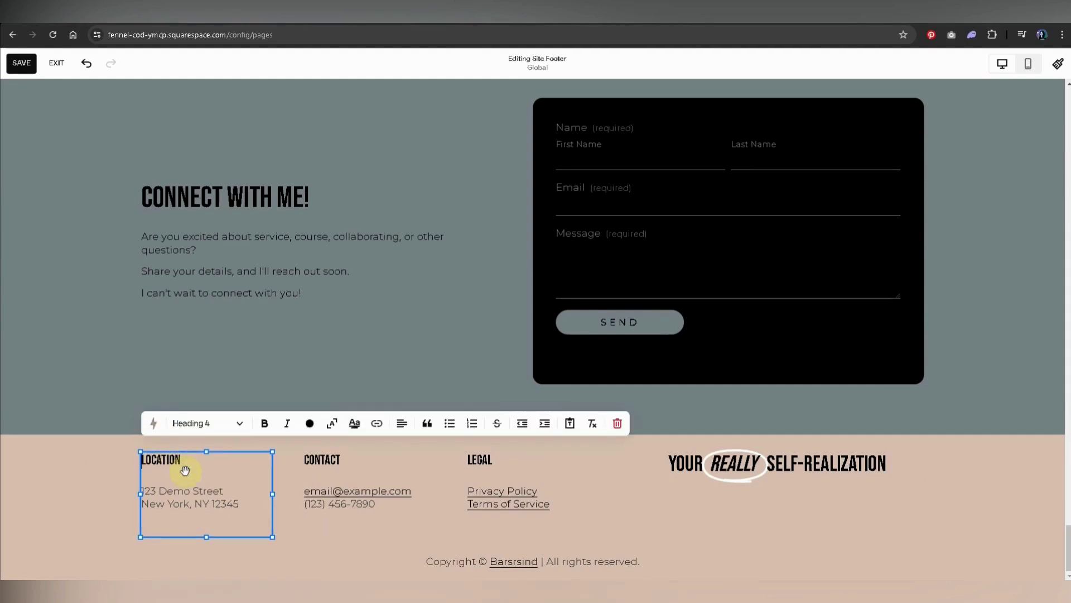
{"action": "left_click", "coordinate": [324, 494]}
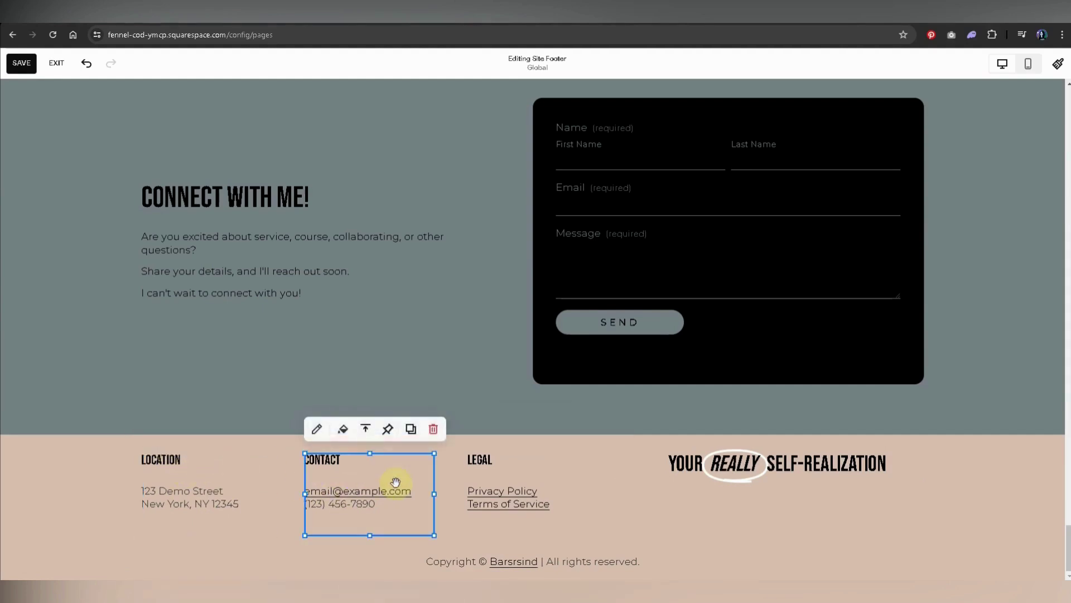
Step: Add the site owner's Instagram and Pinterest profile URLs to the footer's social links block
{"action": "left_click", "coordinate": [761, 531]}
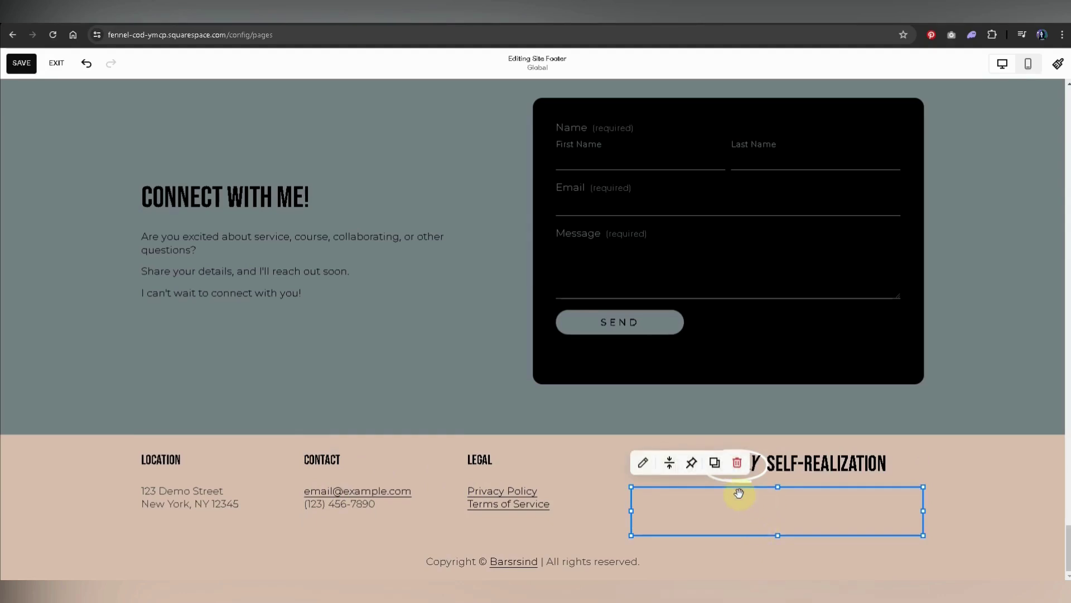
{"action": "left_click", "coordinate": [642, 463]}
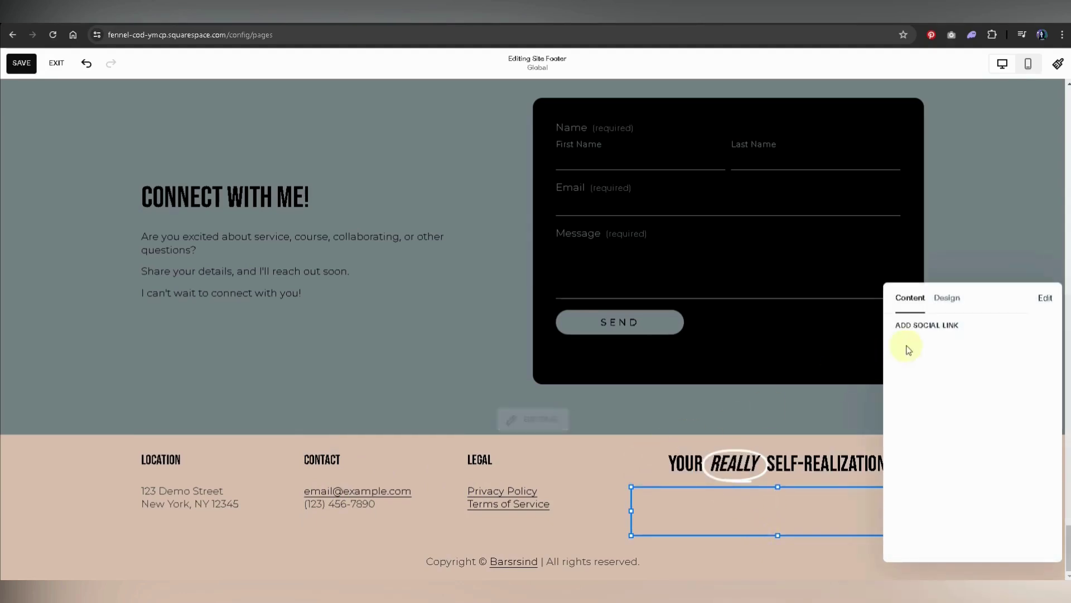
{"action": "left_click", "coordinate": [909, 322]}
{"action": "type", "text": "instagram.com/barsrsind"}
{"action": "key", "text": "Return"}
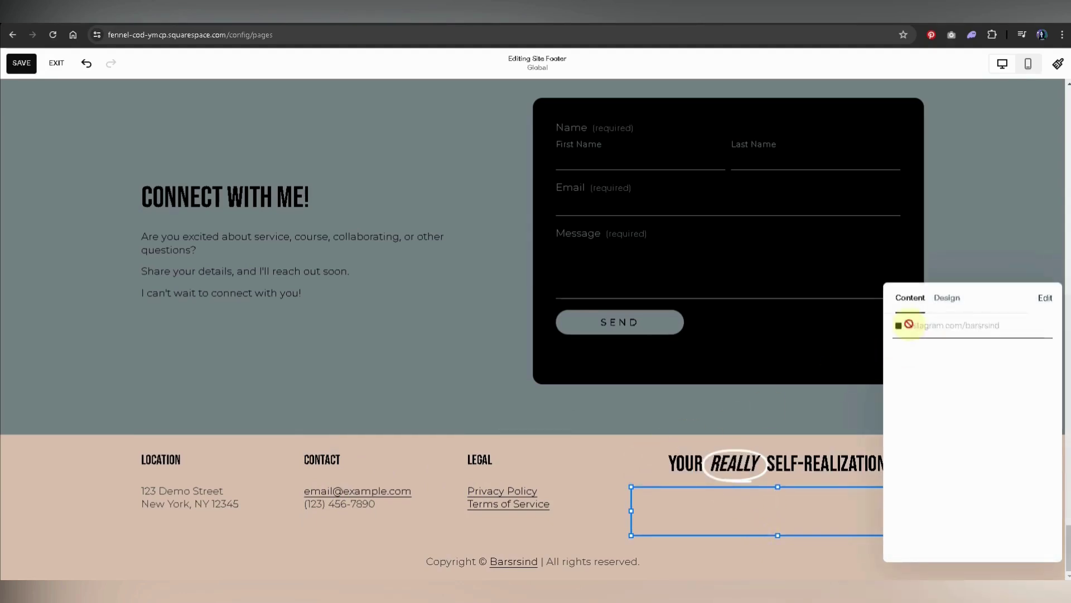
{"action": "type", "text": "pinterest.com/"}
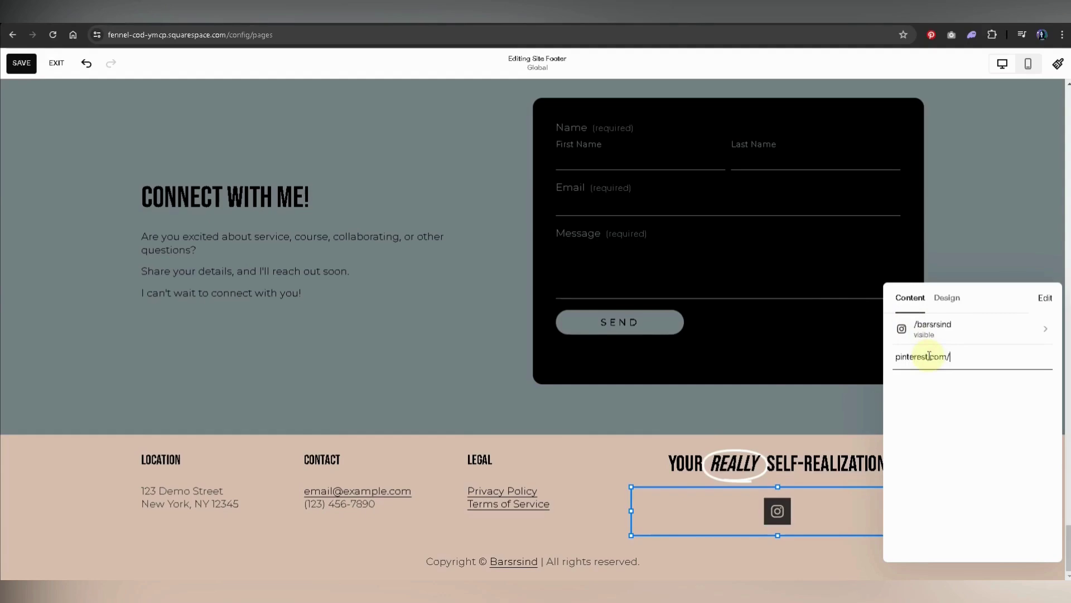
{"action": "type", "text": "barsrsind"}
{"action": "key", "text": "Return"}
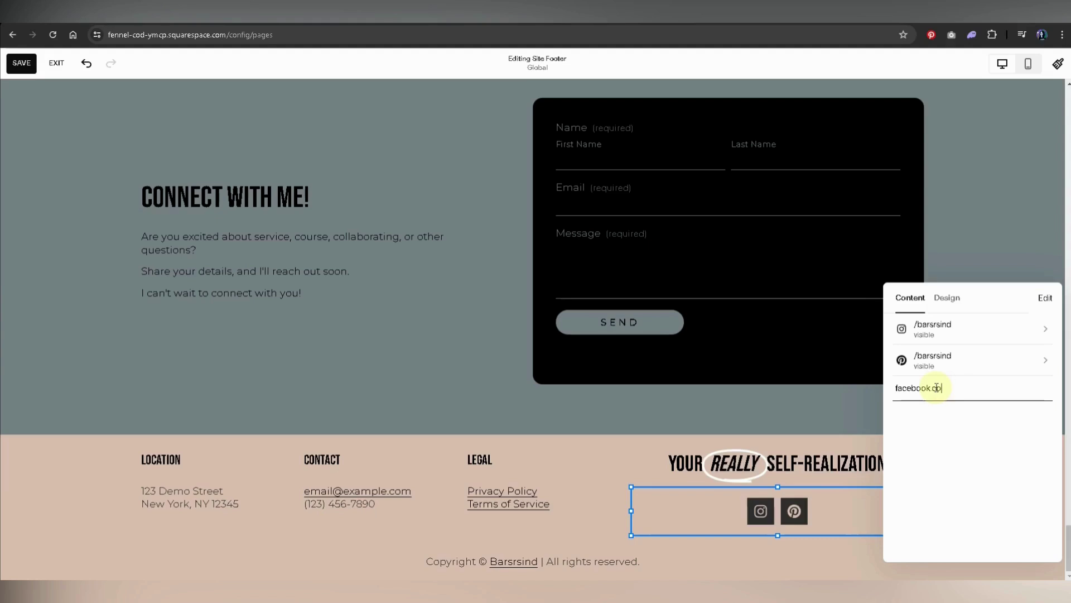
Step: Add the site owner's Facebook, YouTube and Behance profile URLs to the footer's social links block
{"action": "type", "text": "facebook.com/barsrsindart"}
{"action": "key", "text": "Return"}
{"action": "type", "text": "you"}
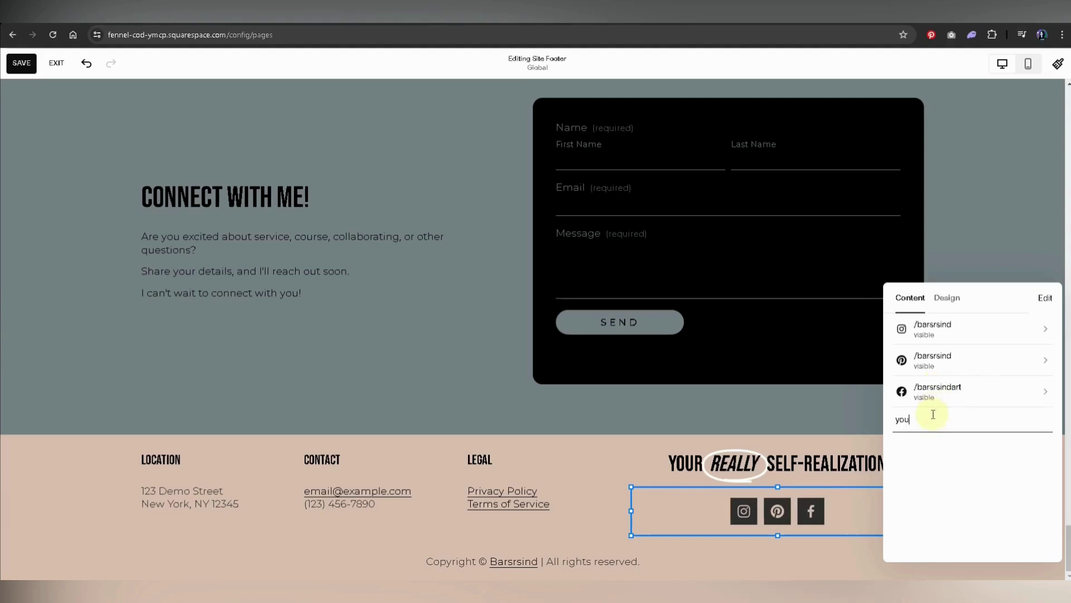
{"action": "type", "text": "tube.com/barsrsind"}
{"action": "key", "text": "Return"}
{"action": "type", "text": "be"}
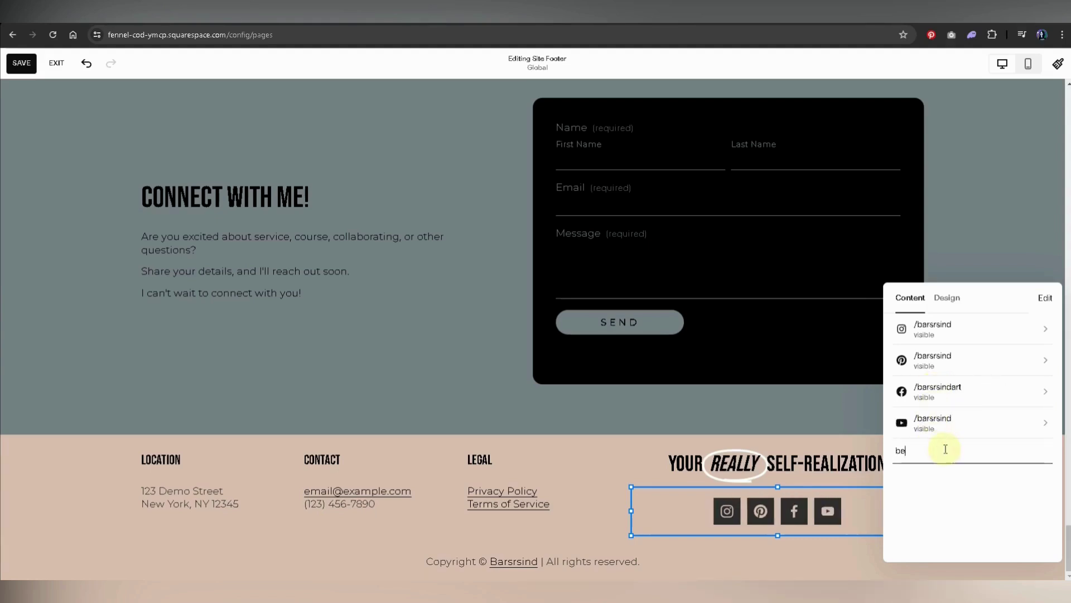
{"action": "type", "text": "hance.net/barsind"}
{"action": "key", "text": "Return"}
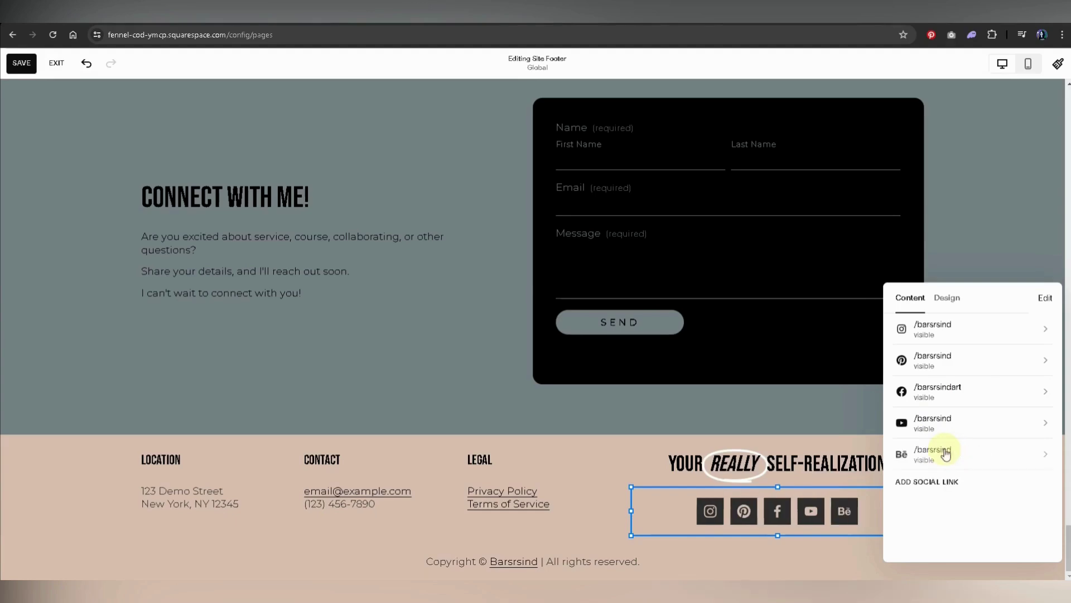
{"action": "left_click", "coordinate": [614, 502]}
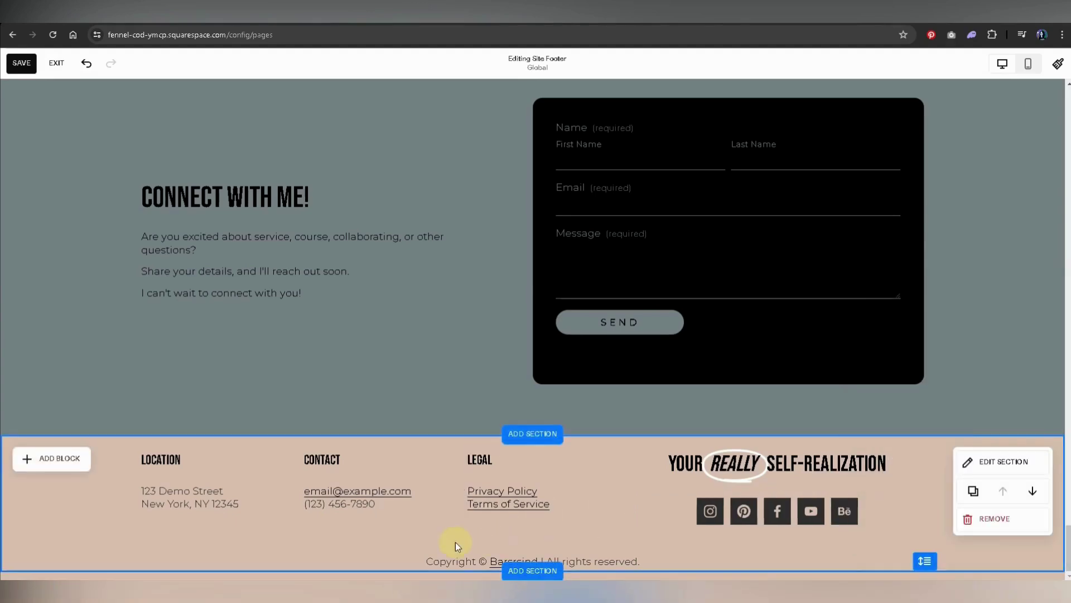
Step: Save the site footer changes and exit the editing mode
{"action": "left_click", "coordinate": [504, 497]}
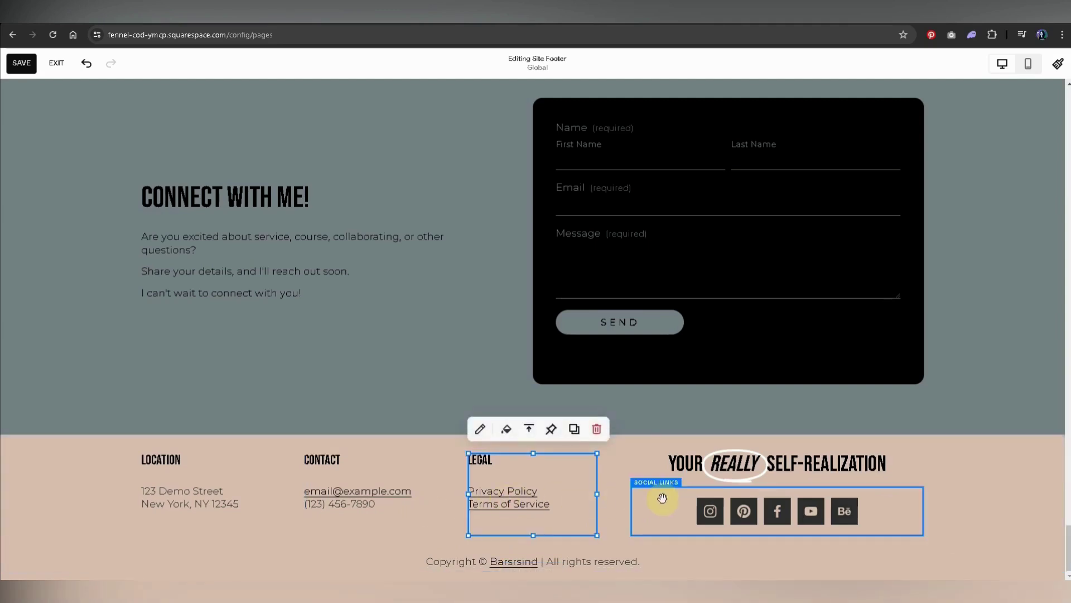
{"action": "left_click", "coordinate": [17, 64]}
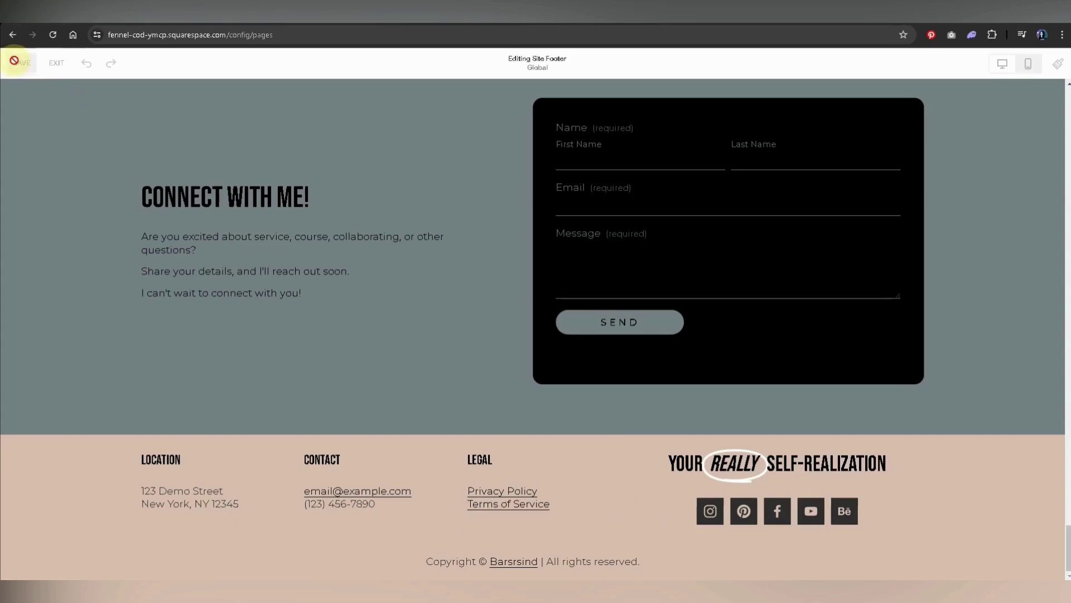
{"action": "left_click", "coordinate": [57, 64]}
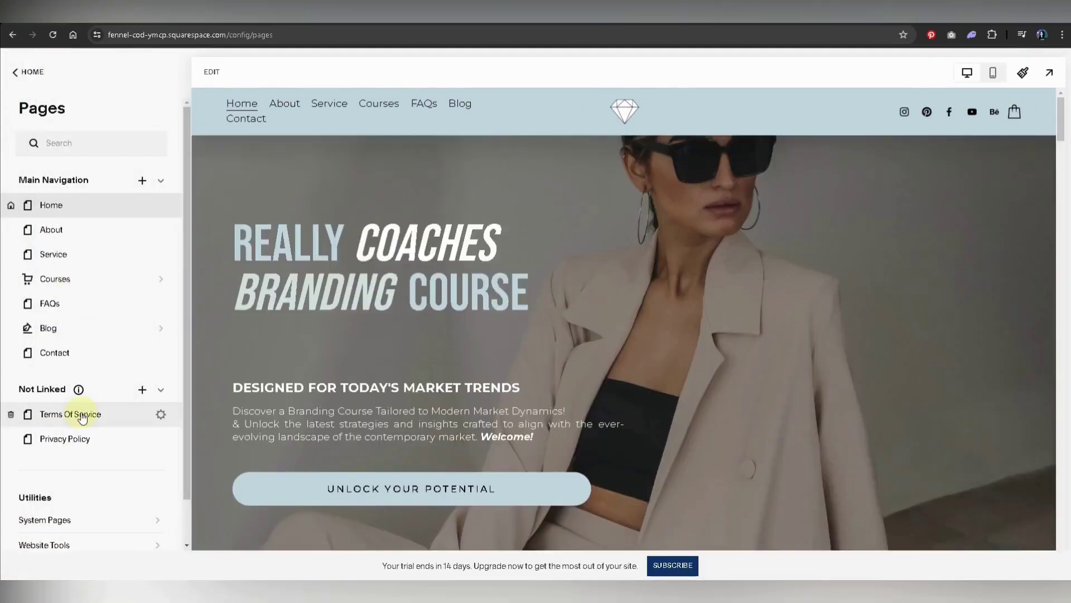
Step: View the Terms Of Service page, and open the Privacy Policy page for editing with its "Privacy Policy for My Website" heading selected
{"action": "left_click", "coordinate": [82, 417]}
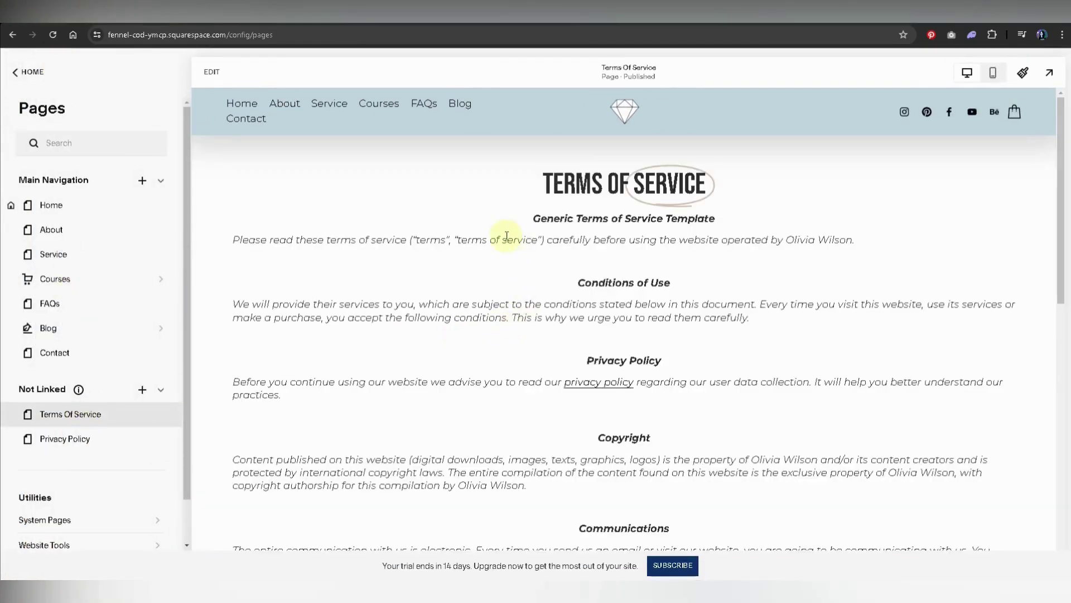
{"action": "left_click", "coordinate": [101, 439]}
{"action": "left_click", "coordinate": [211, 71]}
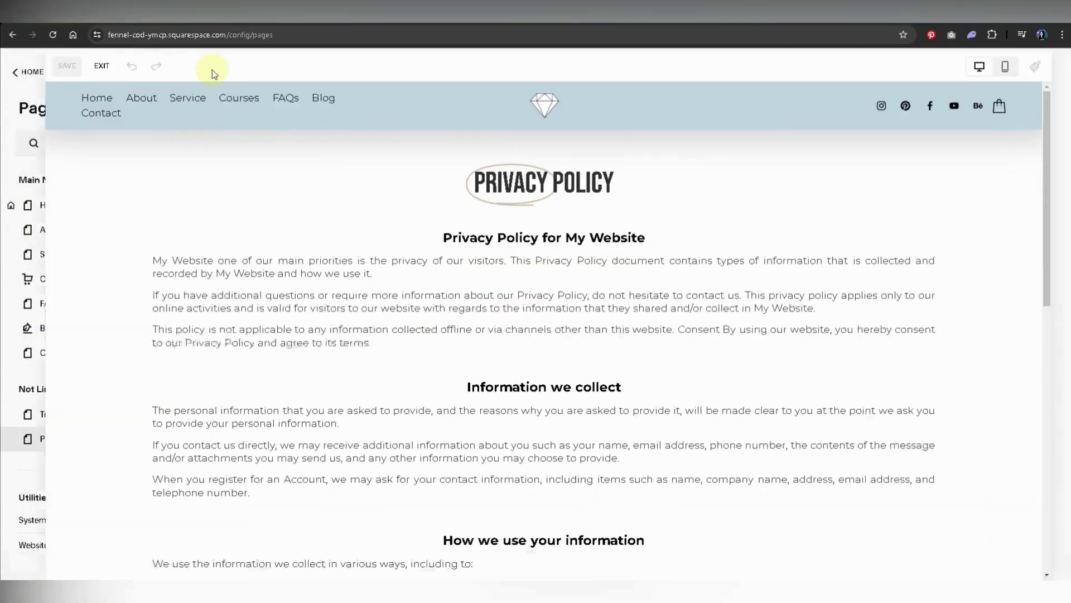
{"action": "left_click", "coordinate": [455, 275]}
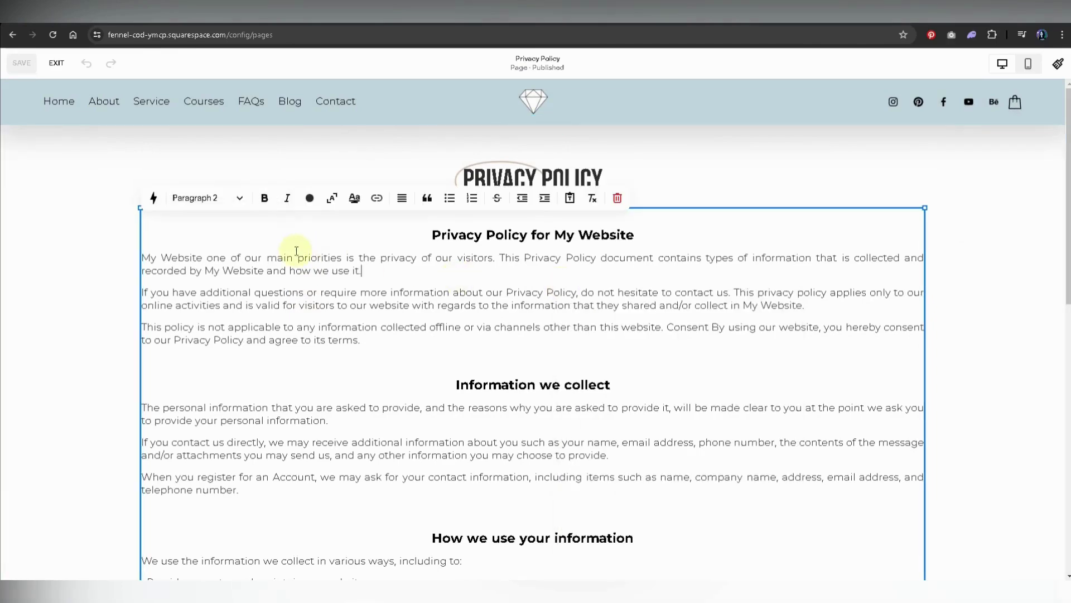
{"action": "left_click_drag", "start_coordinate": [431, 235], "coordinate": [652, 235]}
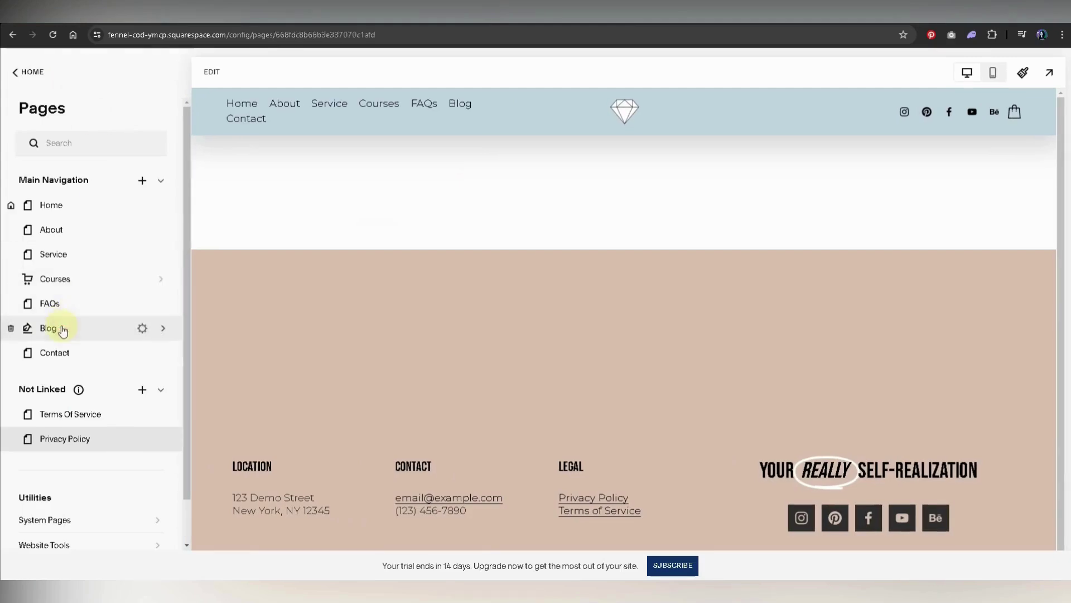
Step: Open the Blog page's content list and look over its posts
{"action": "left_click", "coordinate": [62, 329]}
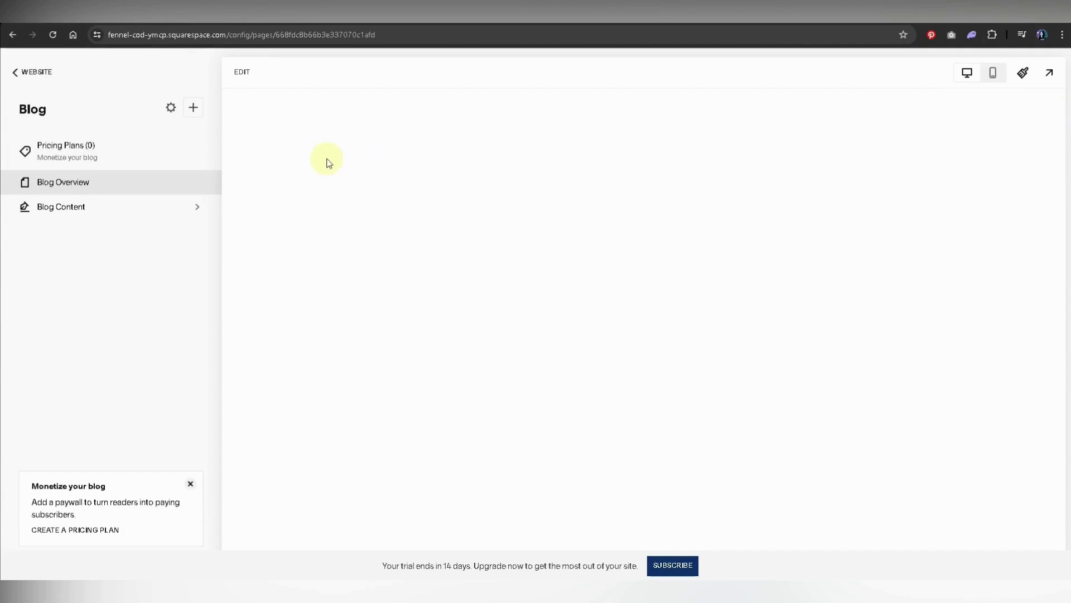
{"action": "left_click", "coordinate": [71, 206]}
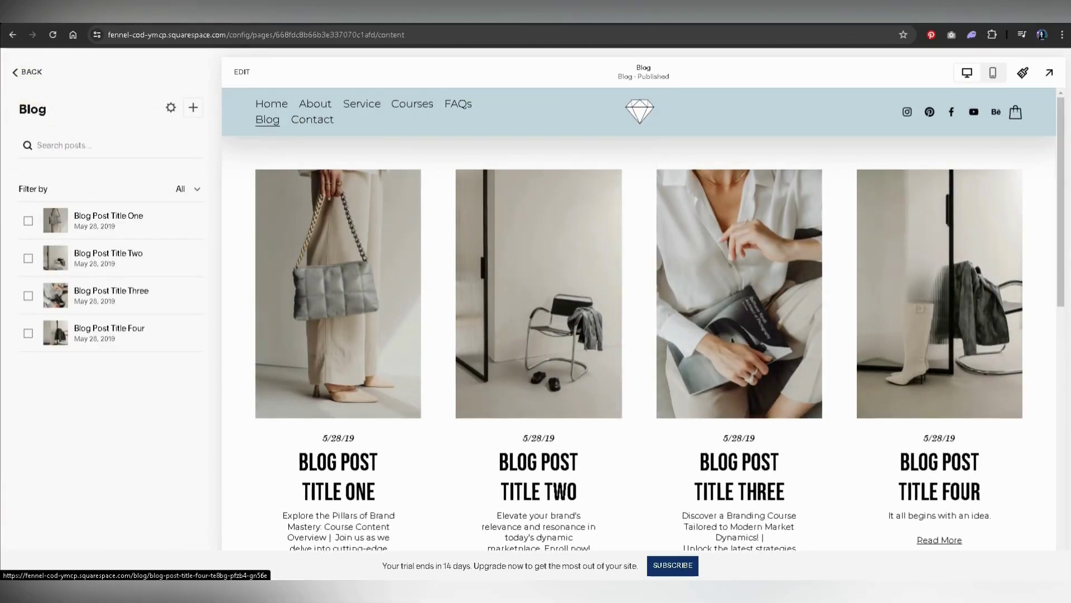
{"action": "left_click_drag", "start_coordinate": [1061, 179], "coordinate": [1067, 152]}
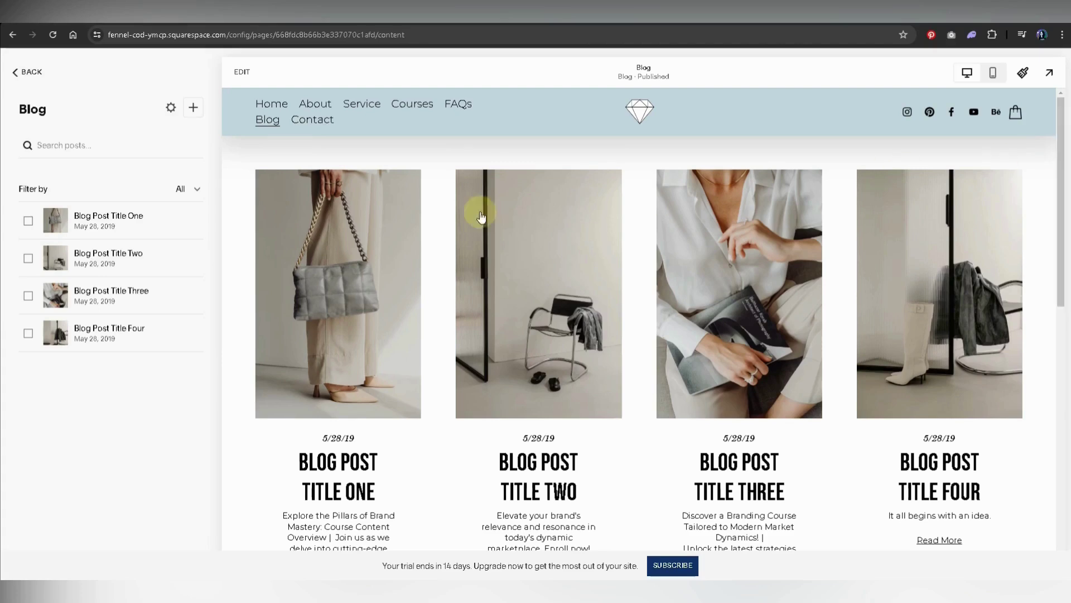
Step: Review the content settings of Blog Post Title One, and return to the site's page list
{"action": "left_click", "coordinate": [157, 225]}
{"action": "left_click", "coordinate": [197, 221]}
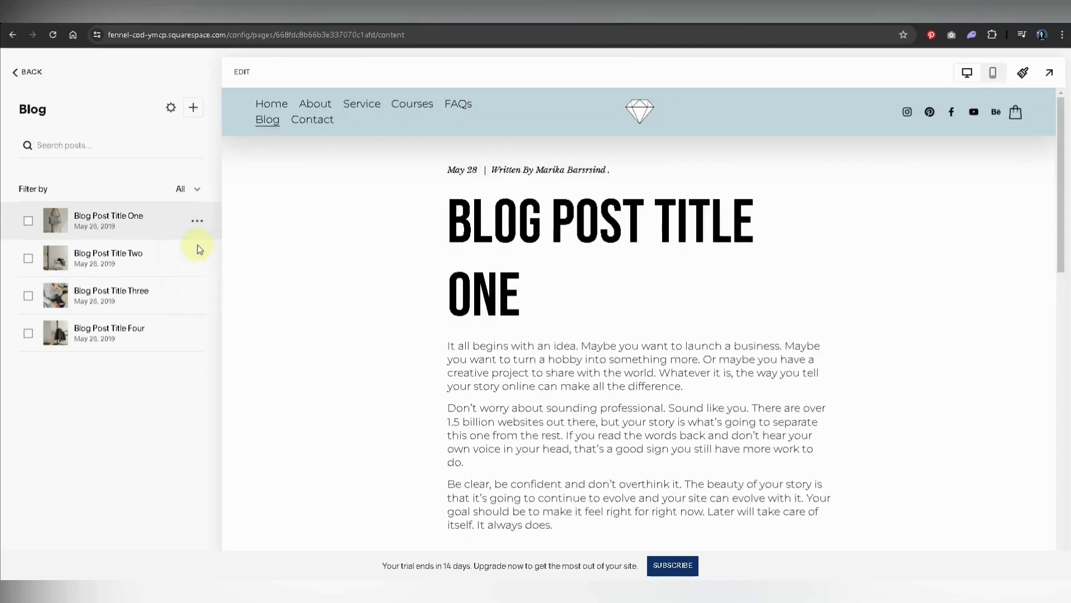
{"action": "left_click", "coordinate": [198, 245]}
{"action": "mouse_move", "coordinate": [784, 269]}
{"action": "left_mouse_down"}
{"action": "mouse_move", "coordinate": [779, 424]}
{"action": "mouse_move", "coordinate": [776, 252]}
{"action": "left_mouse_up"}
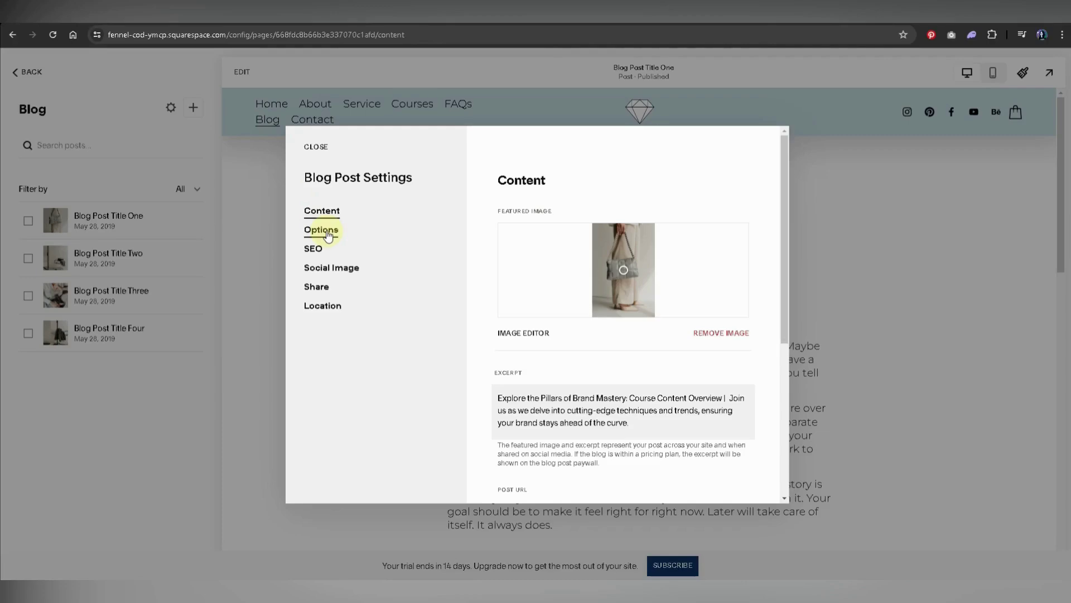
{"action": "left_click", "coordinate": [319, 147]}
{"action": "left_click", "coordinate": [33, 72]}
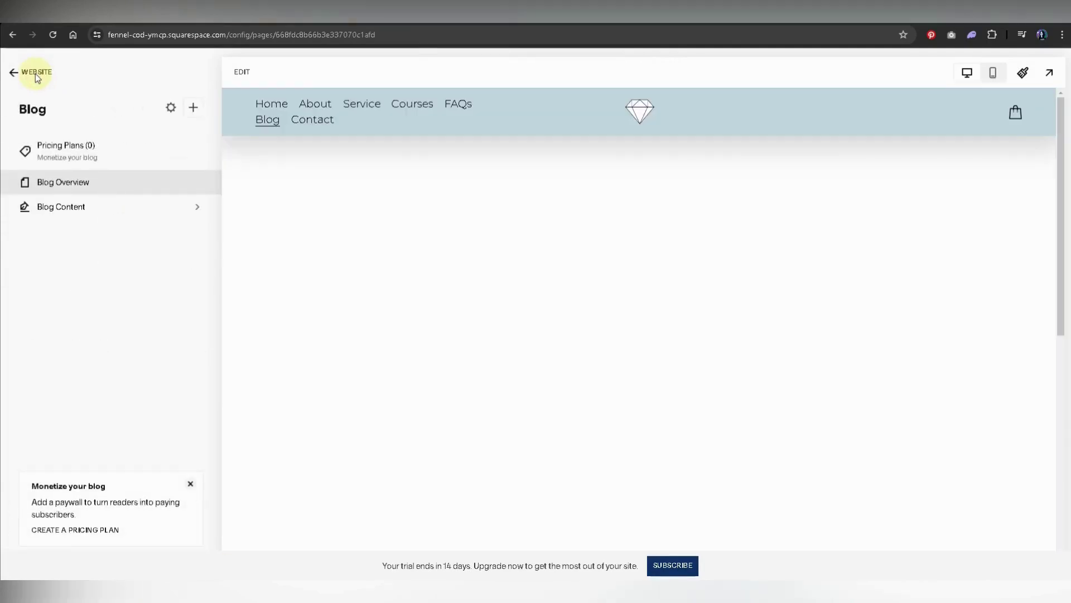
{"action": "left_click", "coordinate": [29, 72]}
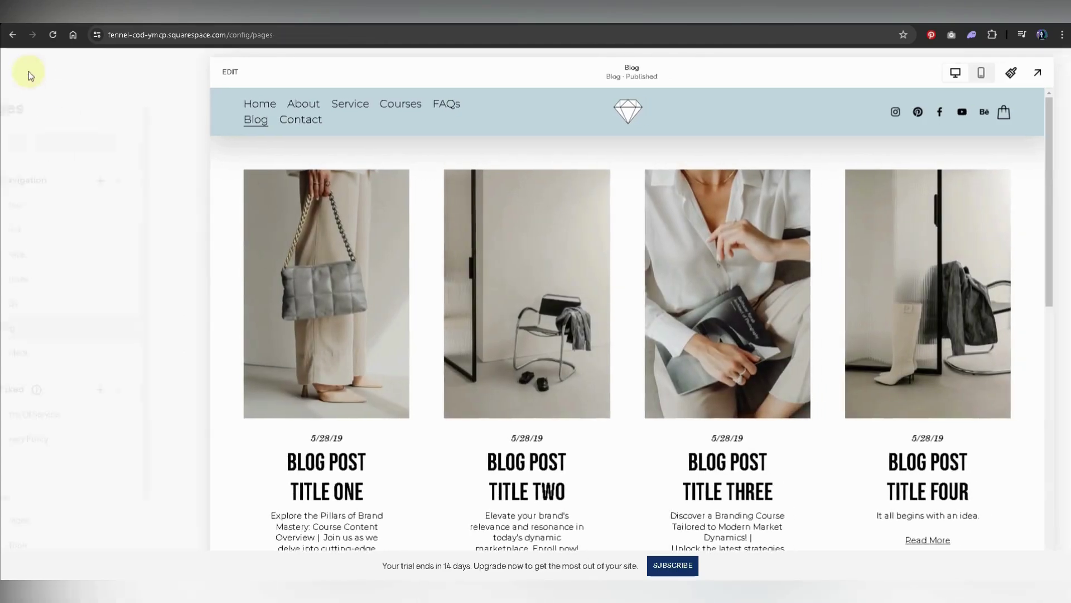
Step: Open the Courses store page and look over its banner and course products
{"action": "left_click", "coordinate": [55, 274]}
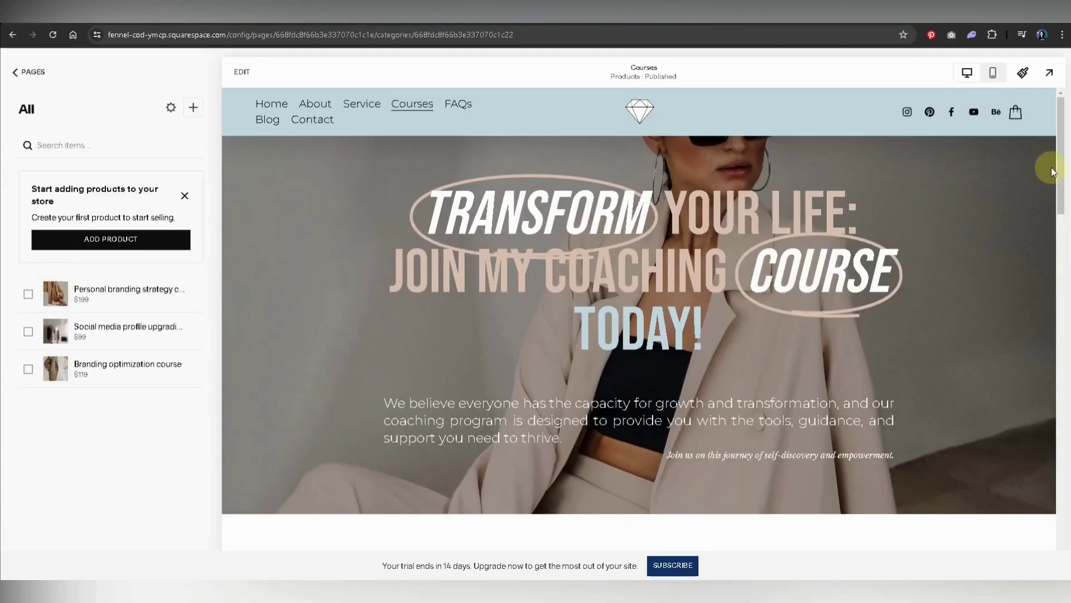
{"action": "left_click_drag", "start_coordinate": [1057, 167], "coordinate": [1059, 259]}
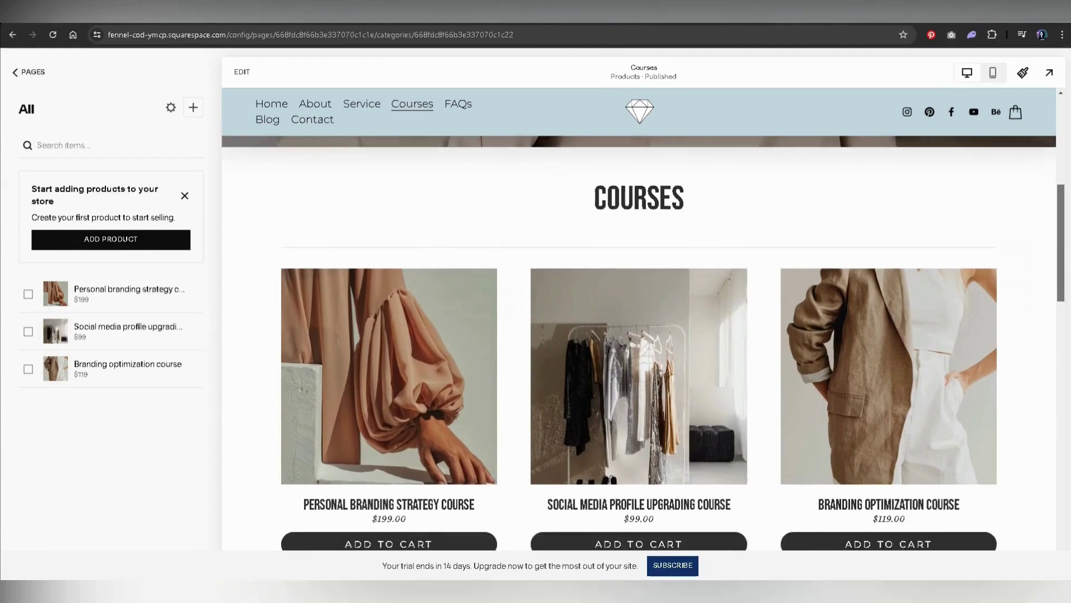
{"action": "scroll", "coordinate": [638, 340], "scroll_direction": "down", "scroll_amount": 4}
{"action": "scroll", "coordinate": [639, 340], "scroll_direction": "up", "scroll_amount": 2}
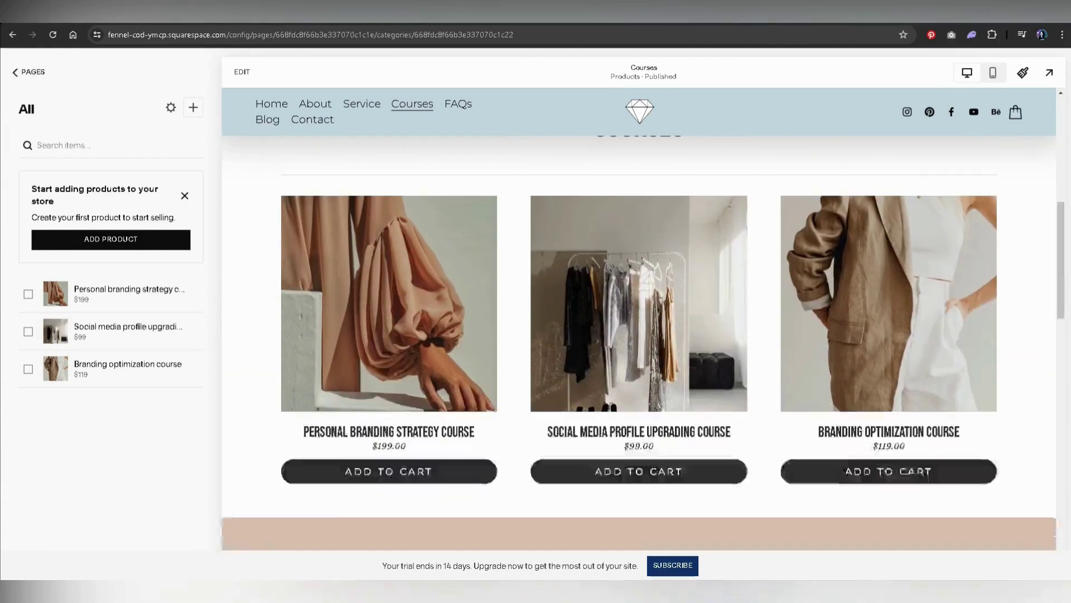
{"action": "scroll", "coordinate": [1061, 312], "scroll_direction": "up", "scroll_amount": 1}
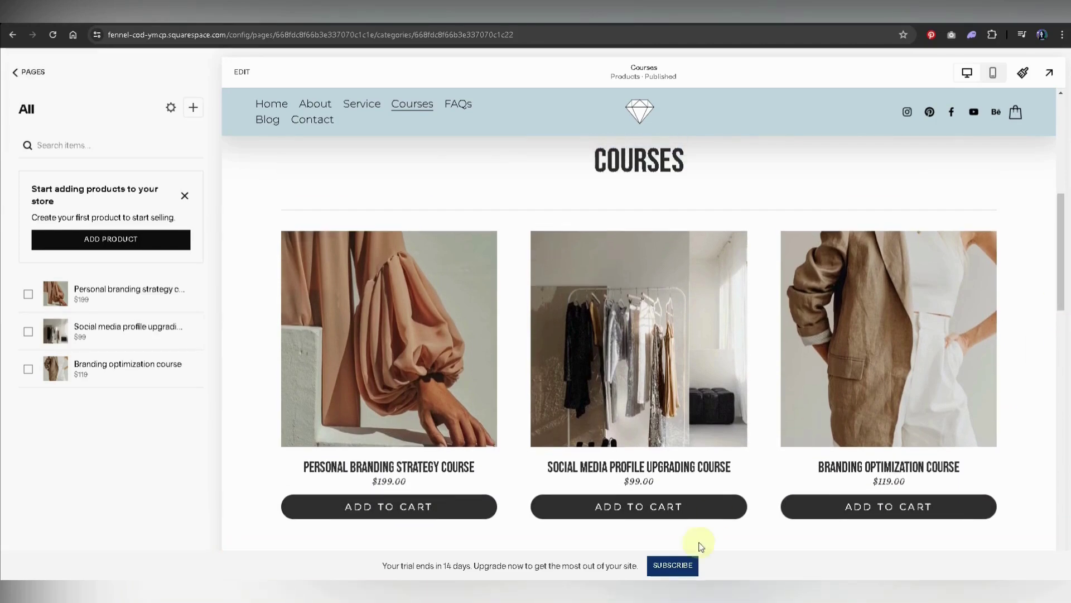
Step: Test the store by adding the Social Media Profile Upgrading Course to the cart and viewing its checkout, and return to the cart
{"action": "left_click", "coordinate": [709, 509]}
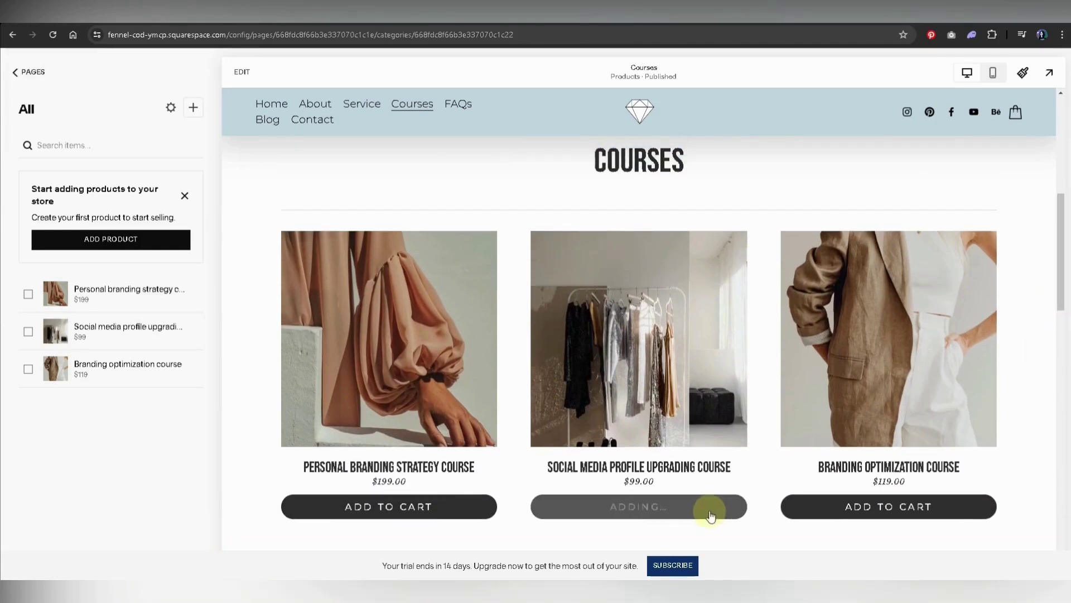
{"action": "left_click", "coordinate": [1017, 113]}
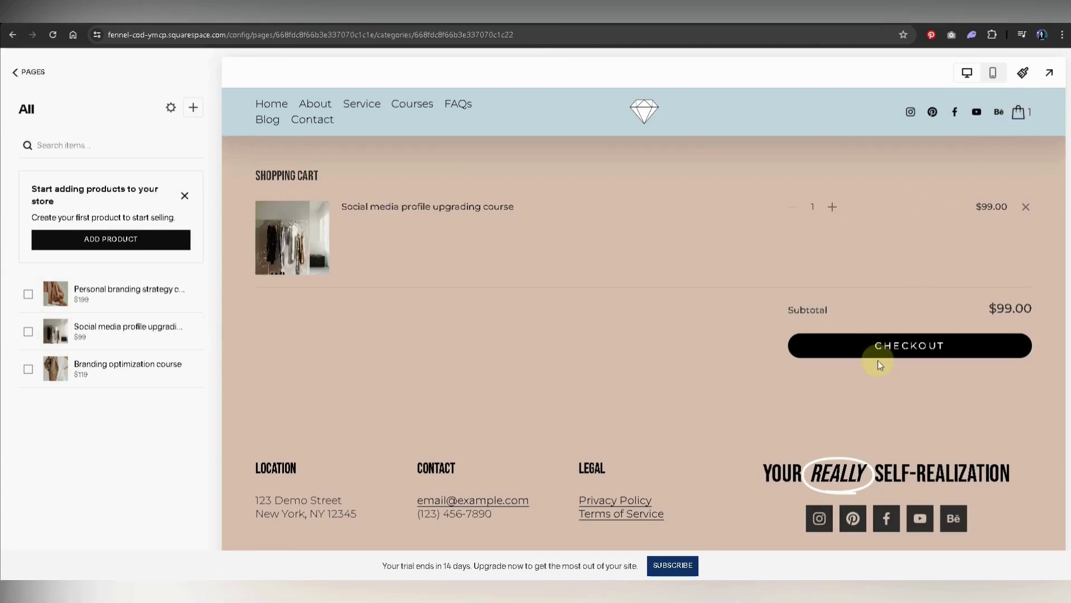
{"action": "left_click", "coordinate": [892, 345]}
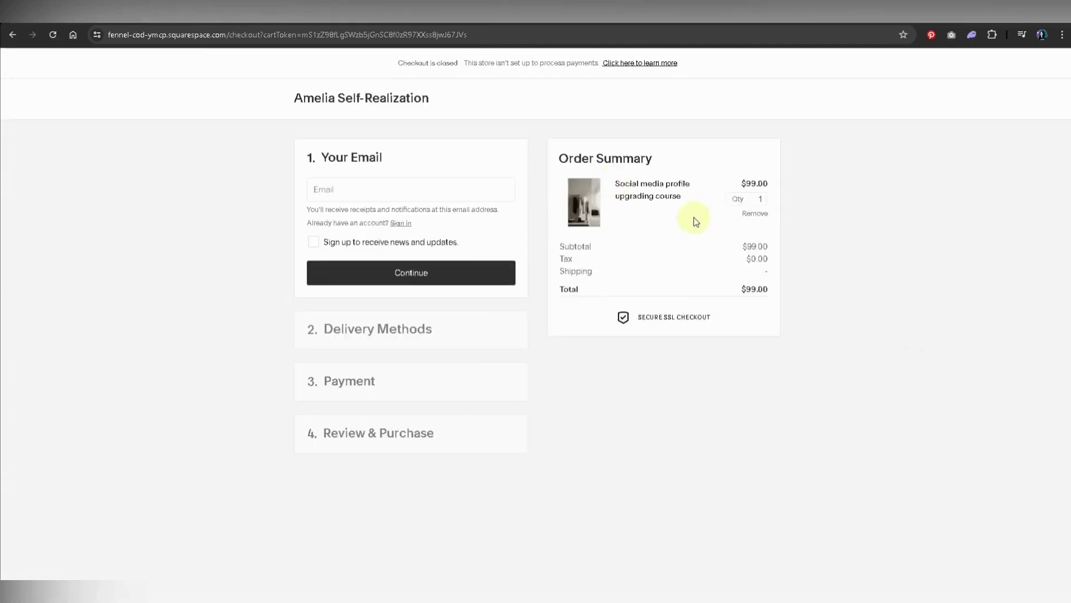
{"action": "left_click", "coordinate": [13, 35]}
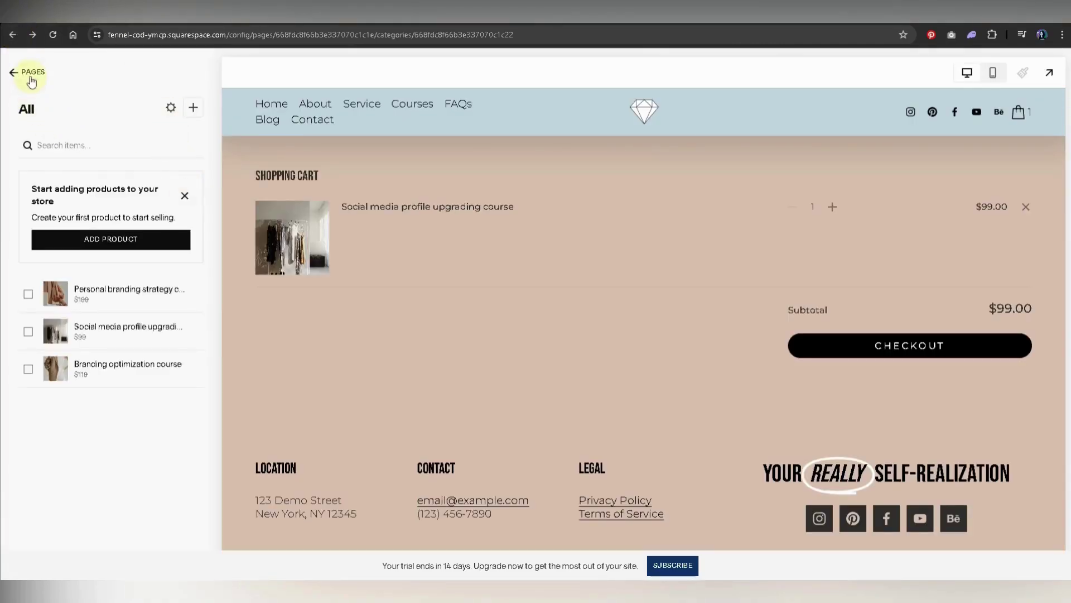
Step: Open the Personal branding strategy course product for editing and continue through its name and inventory setup to the full product details
{"action": "left_click", "coordinate": [199, 294]}
{"action": "left_click", "coordinate": [195, 315]}
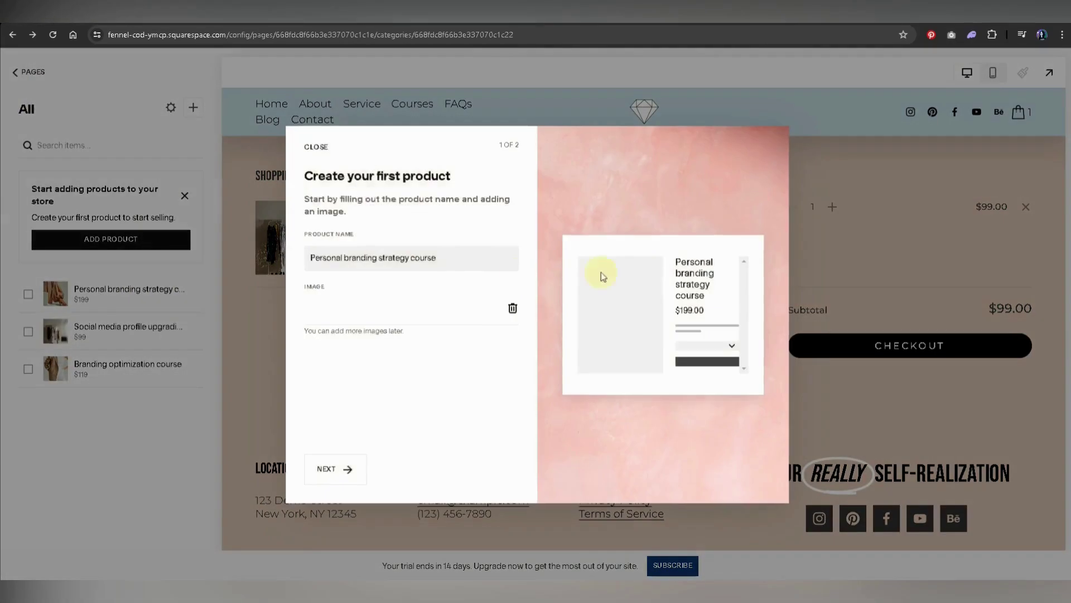
{"action": "left_click", "coordinate": [335, 469]}
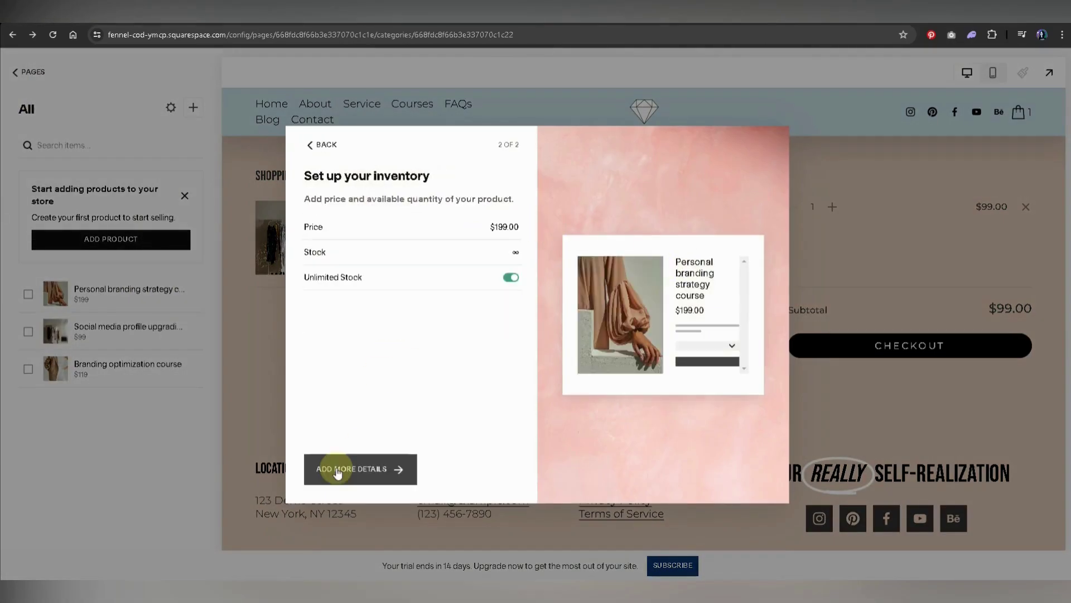
{"action": "left_click", "coordinate": [337, 471]}
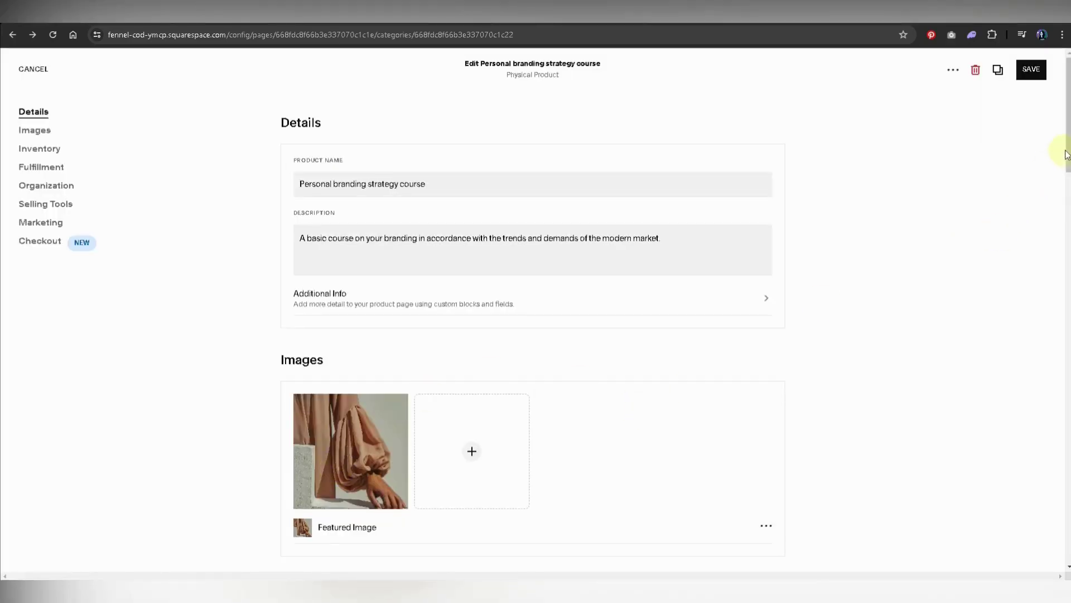
Step: Put the Personal branding strategy course on sale at a sale price of $33.00, look over its remaining settings and save the product
{"action": "scroll", "coordinate": [1067, 155], "scroll_direction": "down", "scroll_amount": 10}
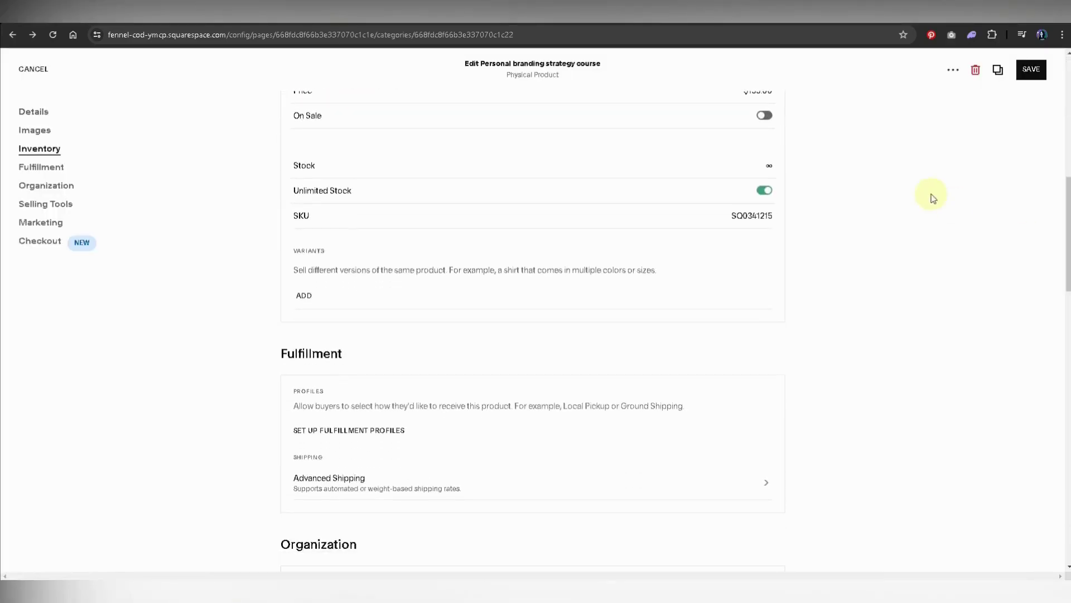
{"action": "left_click", "coordinate": [764, 116]}
{"action": "left_click", "coordinate": [765, 138]}
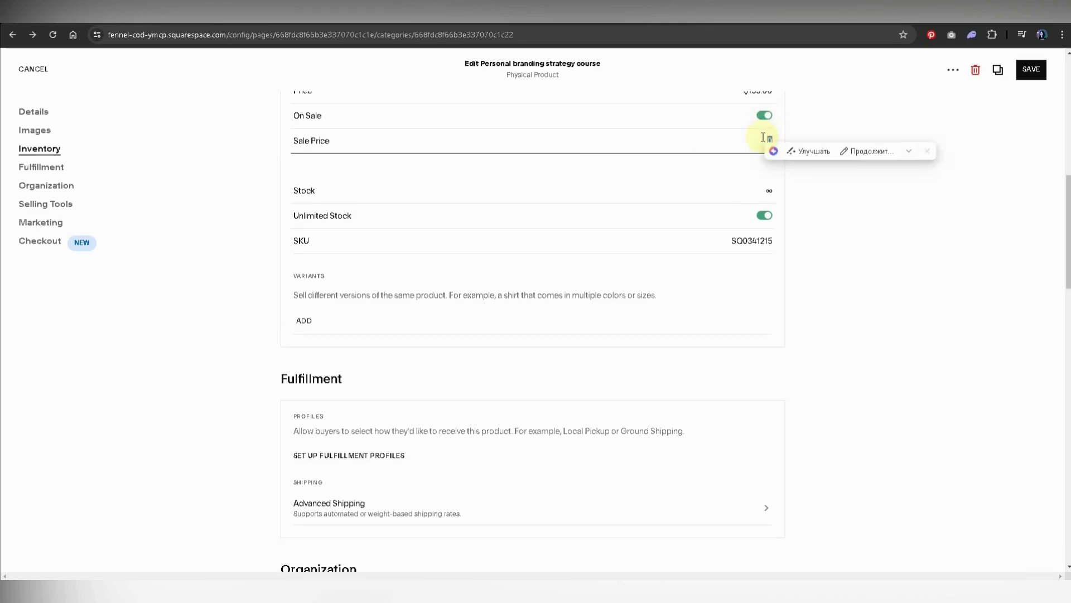
{"action": "type", "text": "33"}
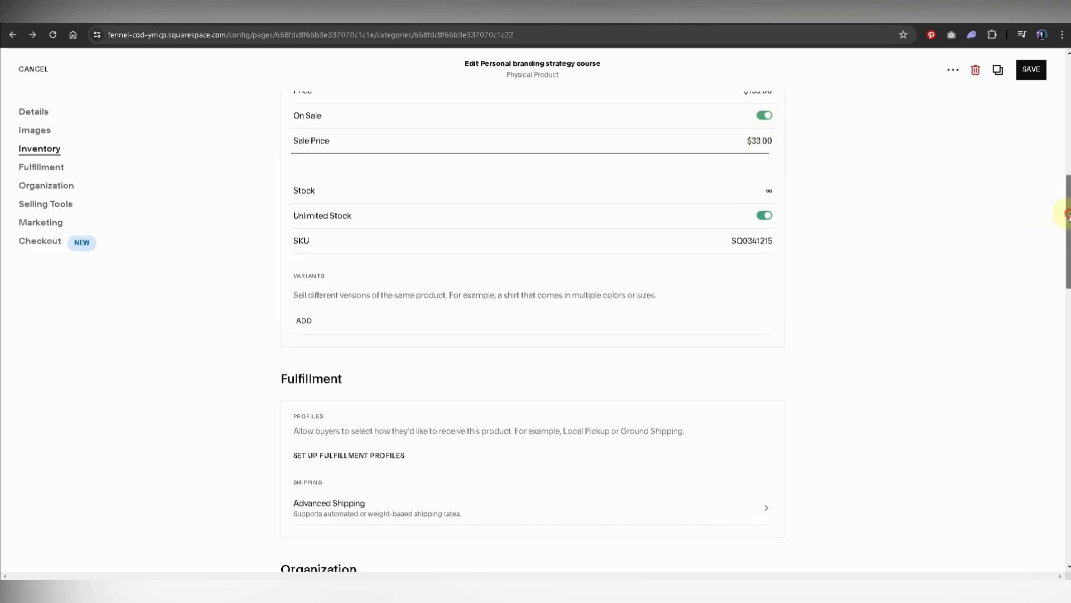
{"action": "scroll", "coordinate": [1067, 212], "scroll_direction": "down", "scroll_amount": 12}
{"action": "scroll", "coordinate": [533, 335], "scroll_direction": "down", "scroll_amount": 6}
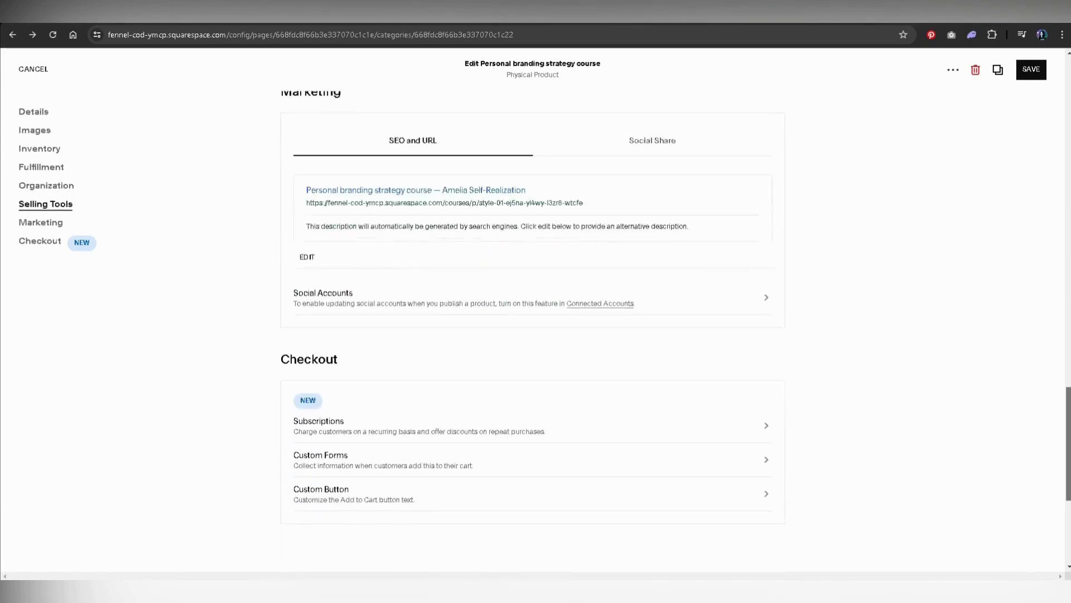
{"action": "left_click", "coordinate": [1022, 71]}
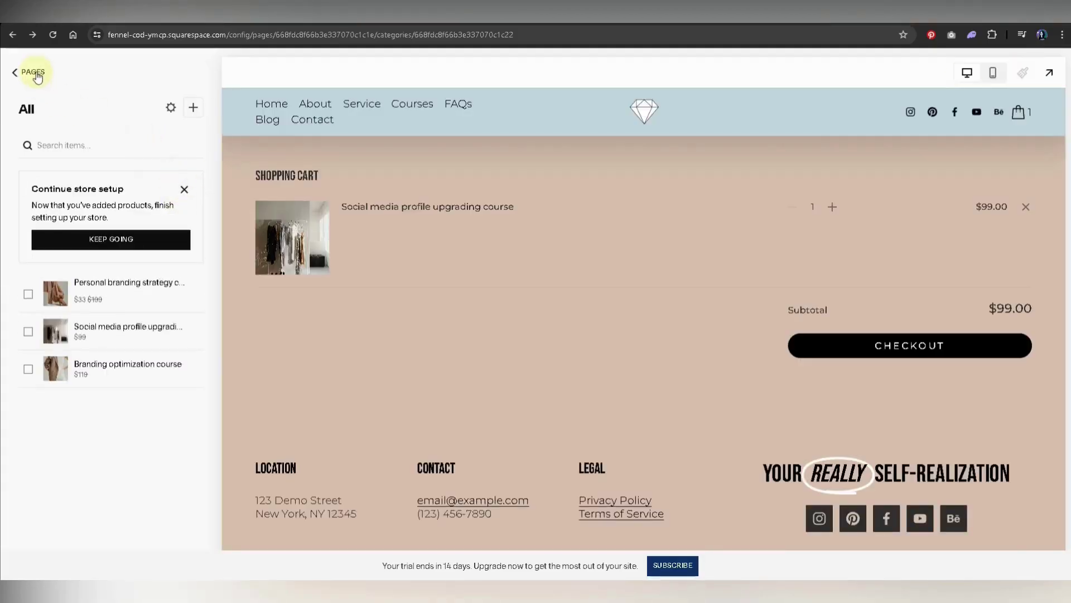
Step: Return to the site's page list and view the course products and prices on the Courses page
{"action": "left_click", "coordinate": [34, 73]}
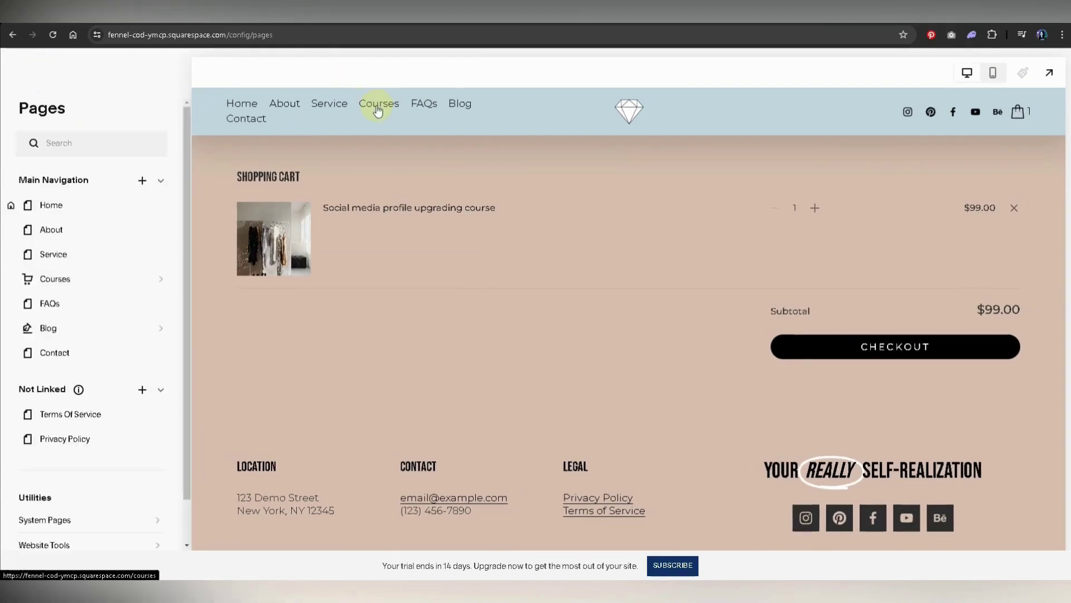
{"action": "left_click", "coordinate": [365, 107]}
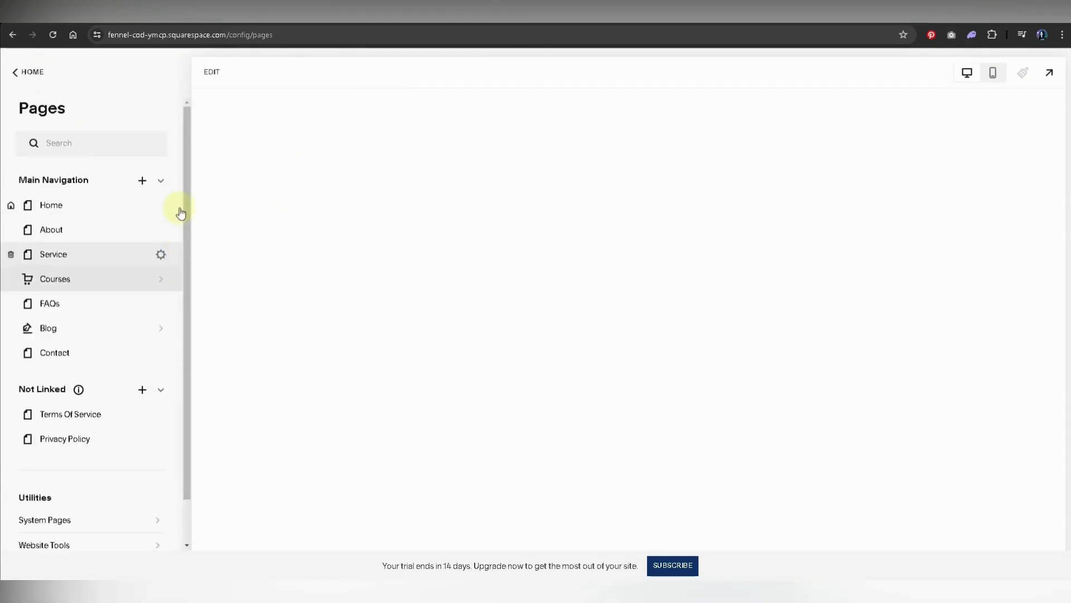
{"action": "scroll", "coordinate": [385, 277], "scroll_direction": "down", "scroll_amount": 7}
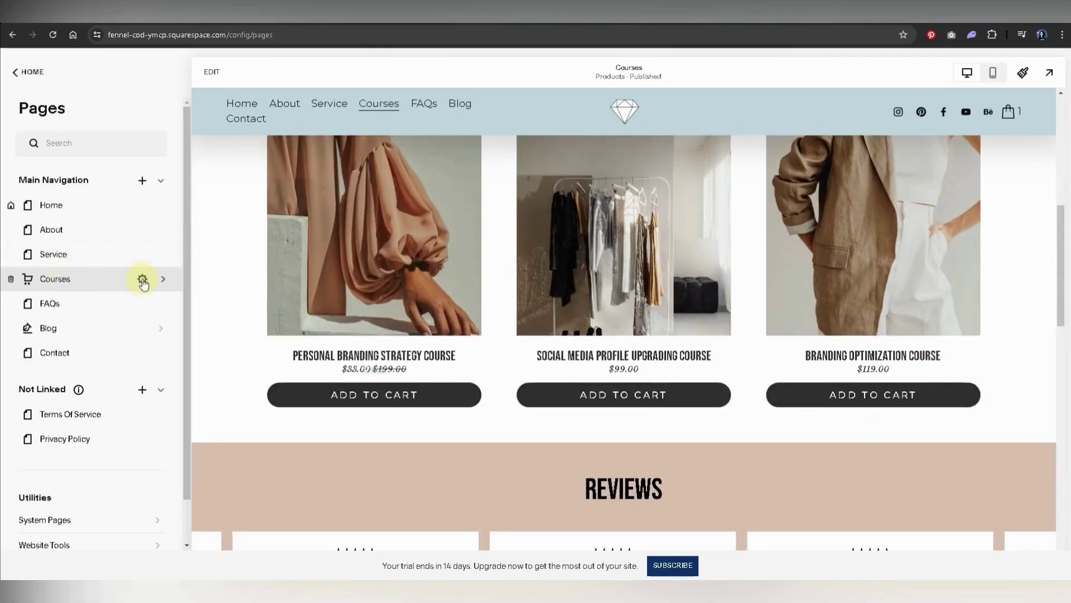
Step: Glance at the Courses page's general settings, close them and open the store's product list
{"action": "left_click", "coordinate": [142, 279]}
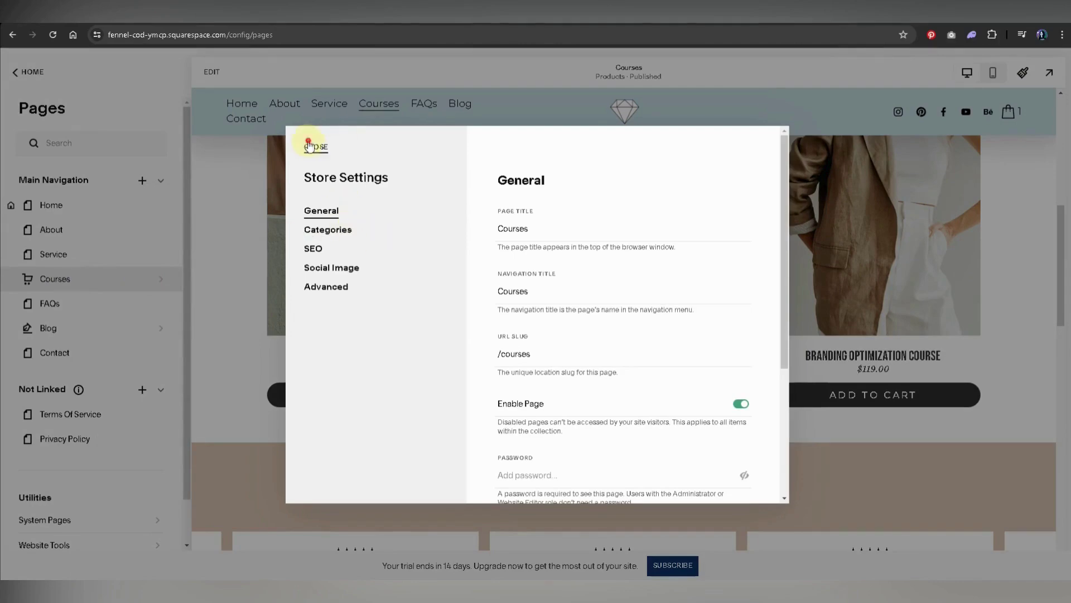
{"action": "left_click", "coordinate": [309, 146]}
{"action": "left_click", "coordinate": [72, 279]}
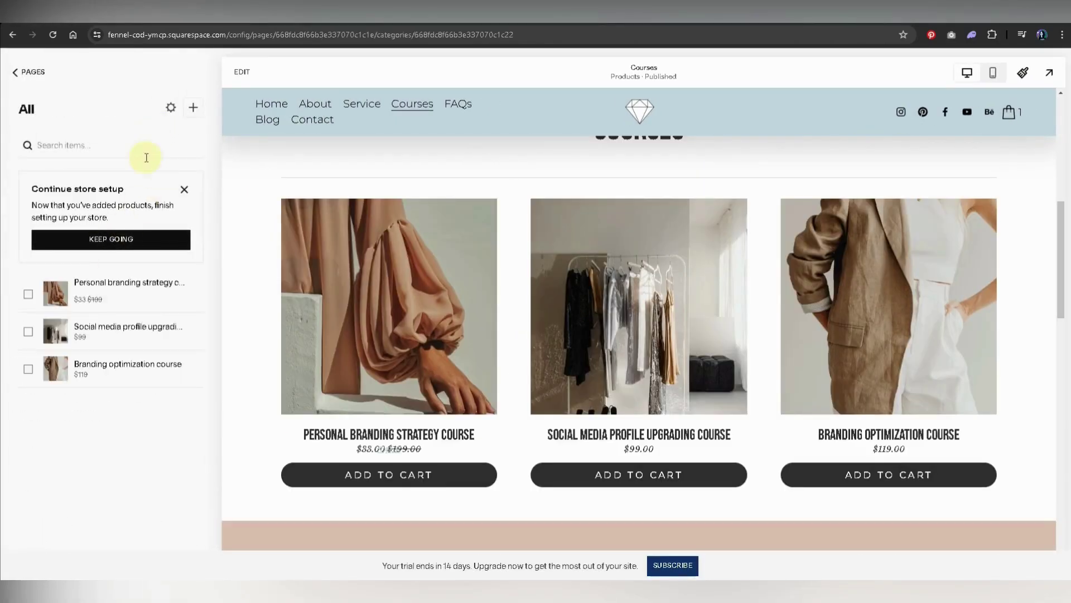
Step: Review the Courses store's General, Social Image, Advanced and SEO settings, and close them without making changes
{"action": "left_click", "coordinate": [171, 108]}
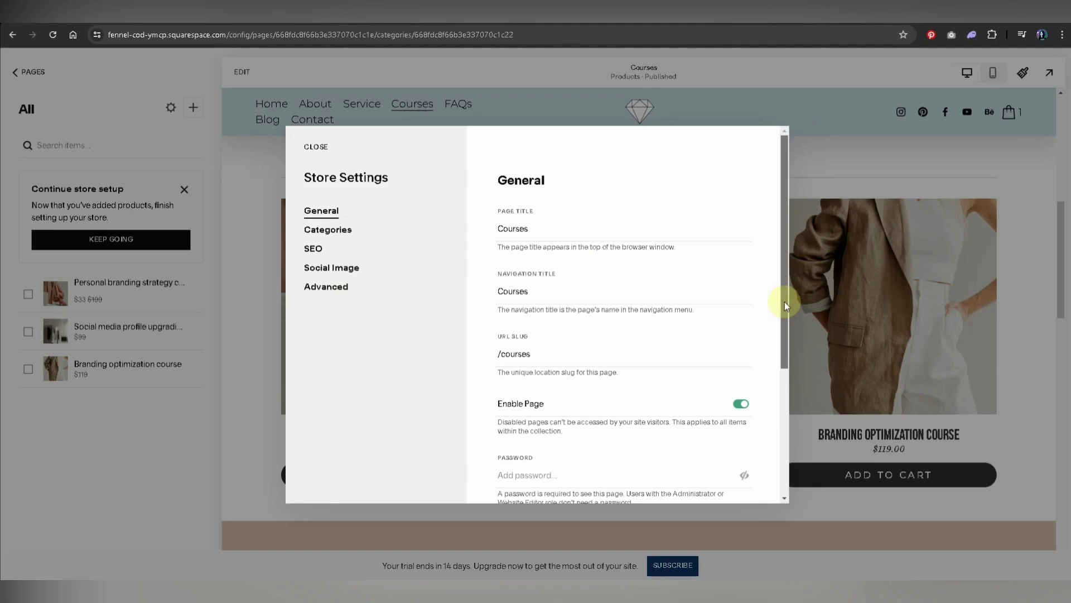
{"action": "scroll", "coordinate": [784, 301], "scroll_direction": "down", "scroll_amount": 4}
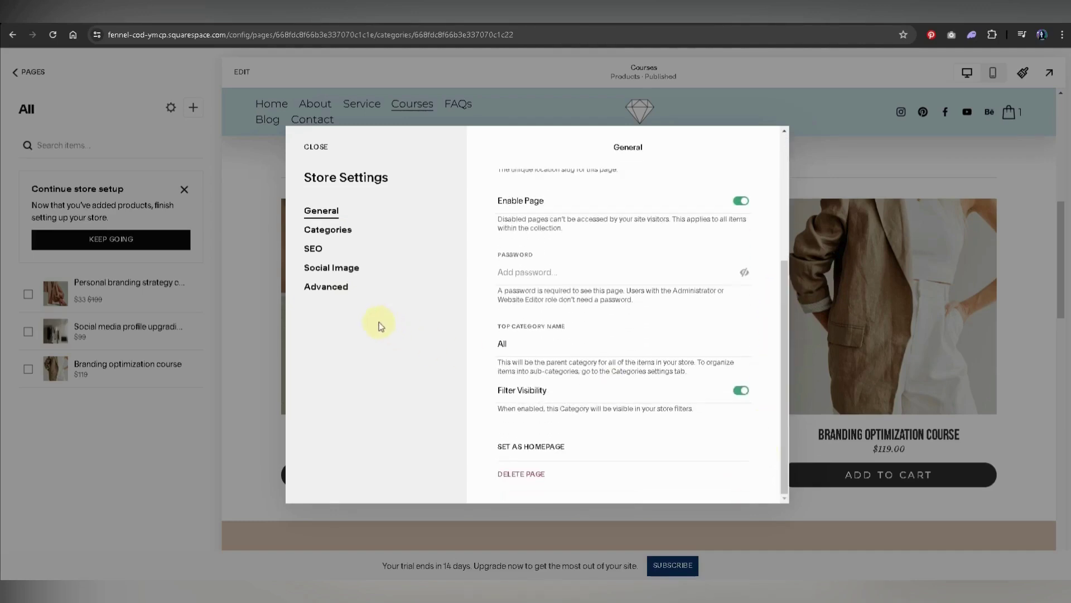
{"action": "left_click", "coordinate": [341, 273]}
{"action": "left_click", "coordinate": [338, 293]}
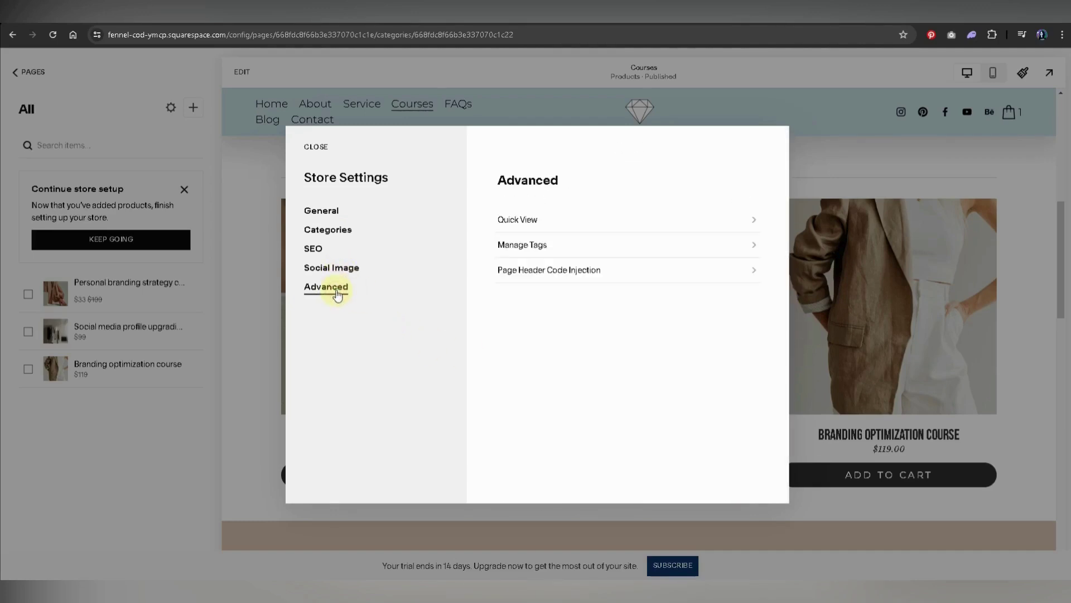
{"action": "left_click", "coordinate": [312, 248]}
{"action": "scroll", "coordinate": [780, 342], "scroll_direction": "down", "scroll_amount": 2}
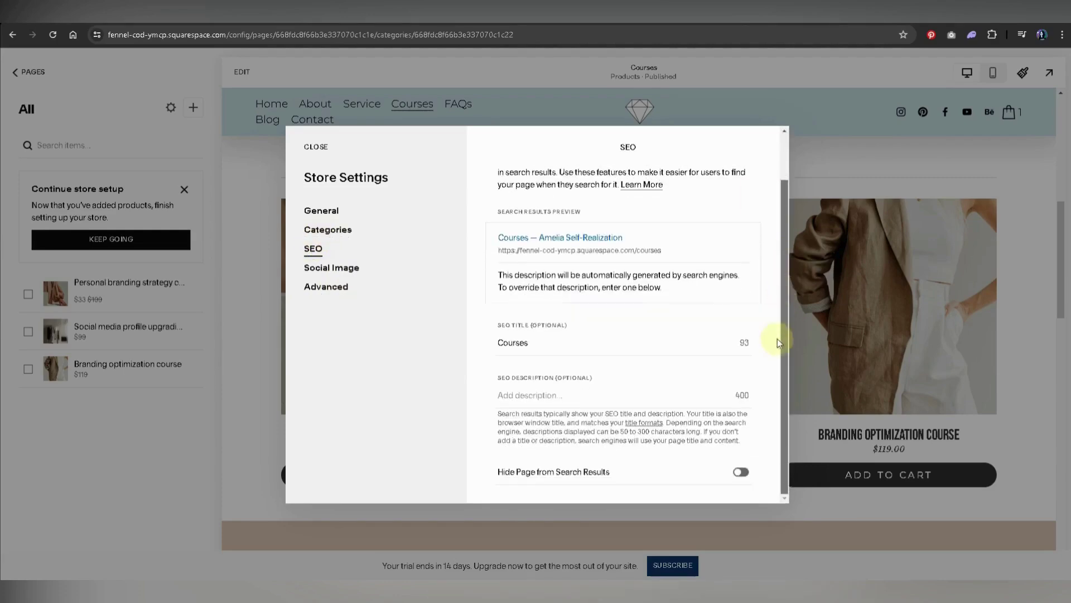
{"action": "left_click", "coordinate": [322, 211]}
{"action": "left_click", "coordinate": [316, 147]}
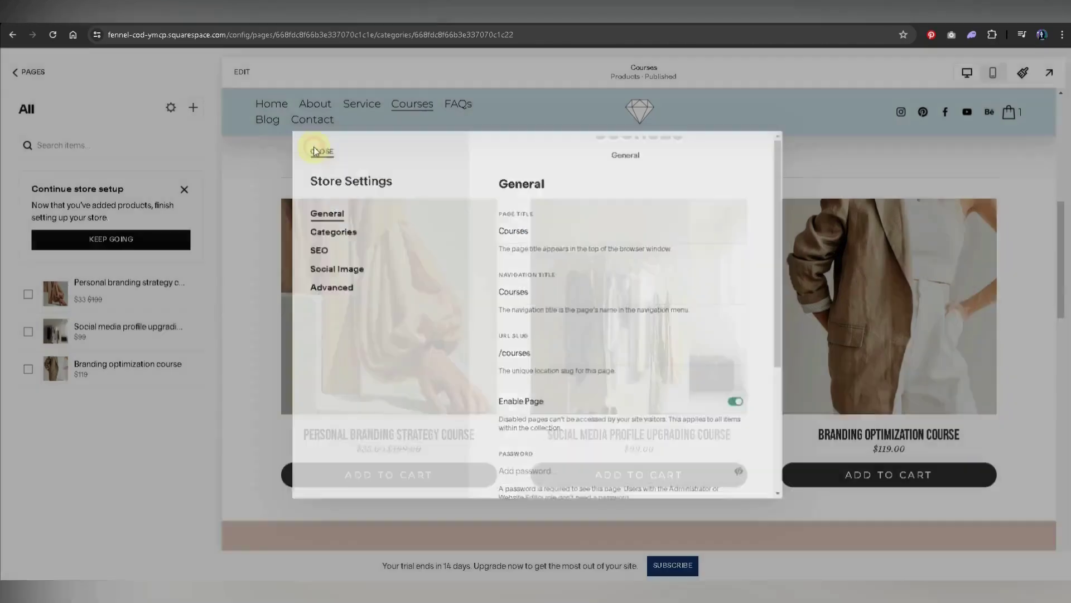
{"action": "left_click", "coordinate": [171, 108]}
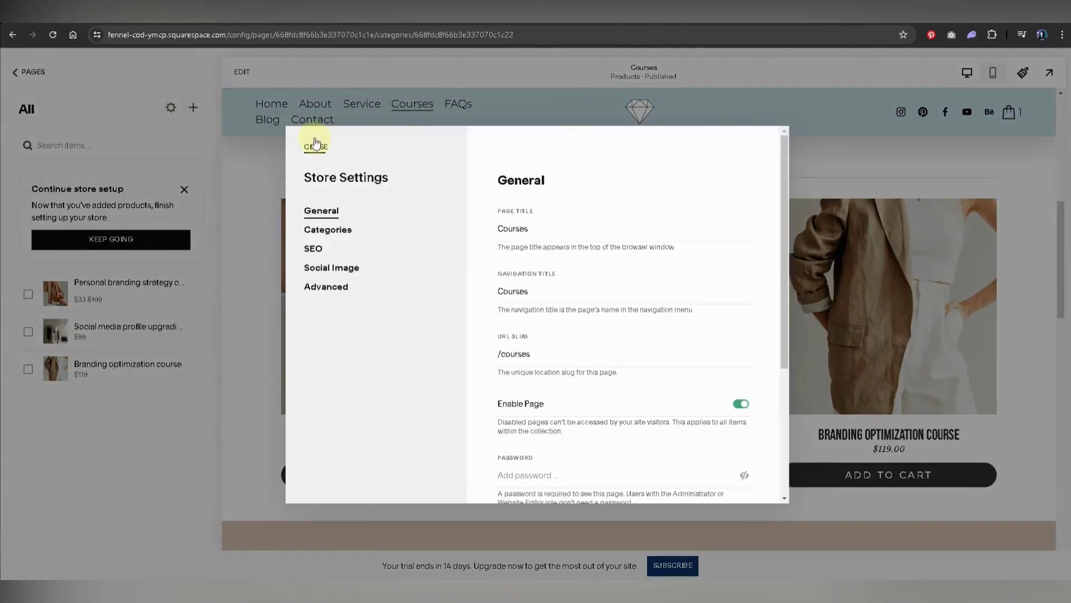
{"action": "left_click", "coordinate": [314, 148]}
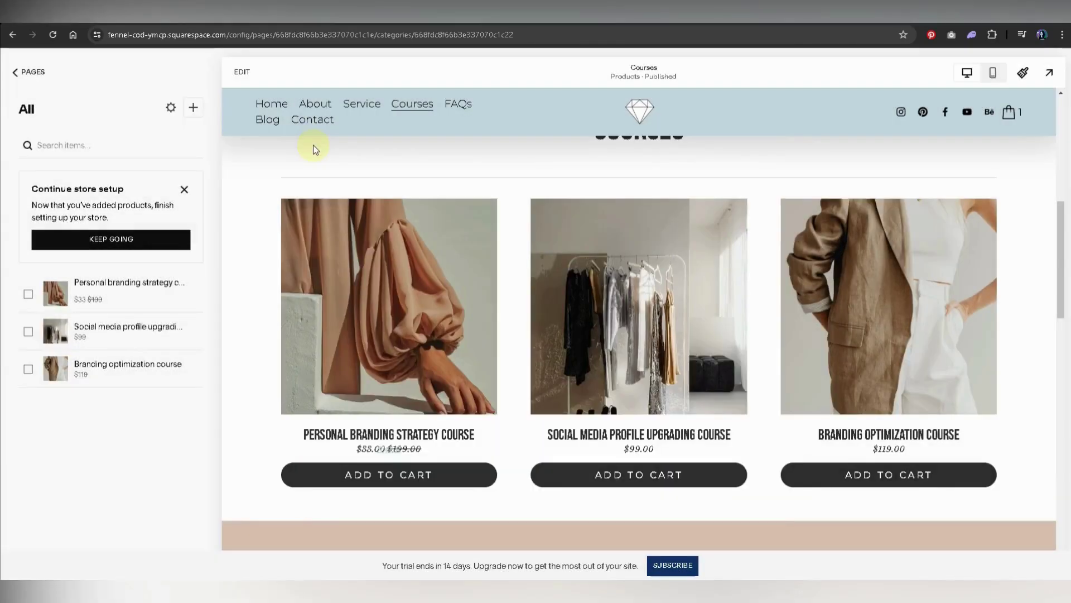
Step: Look over the remaining tasks in the store setup checklist, close it and return to the site's page list
{"action": "left_click", "coordinate": [159, 238]}
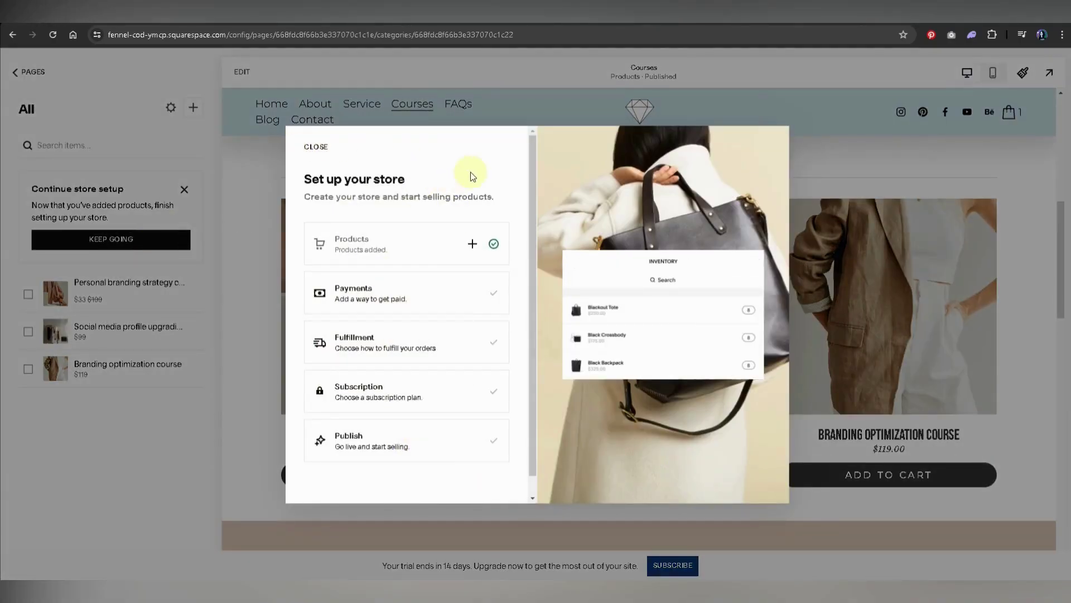
{"action": "left_click", "coordinate": [313, 147]}
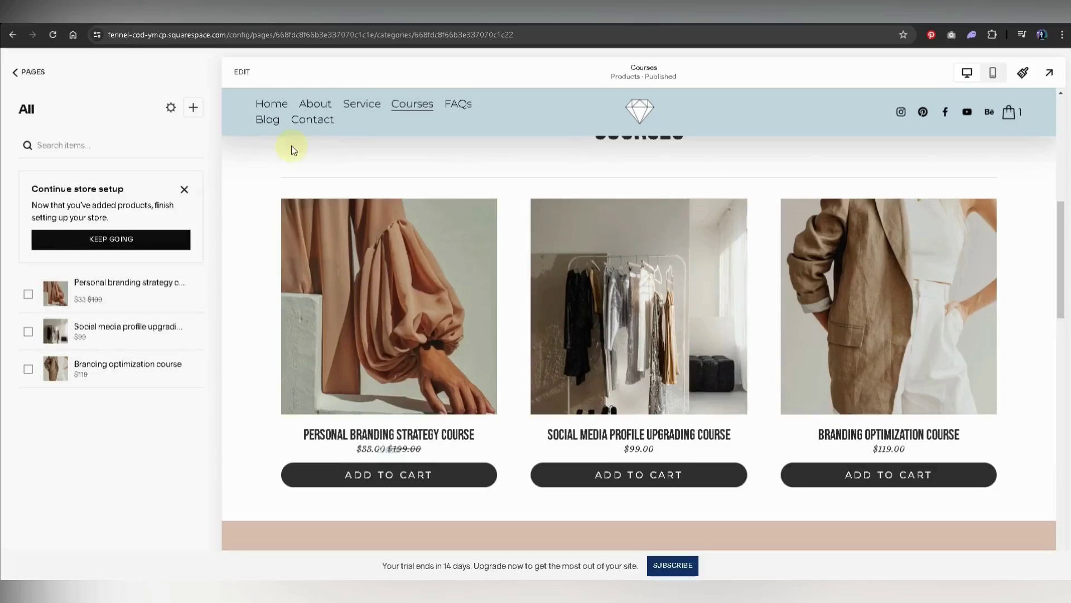
{"action": "left_click", "coordinate": [35, 72]}
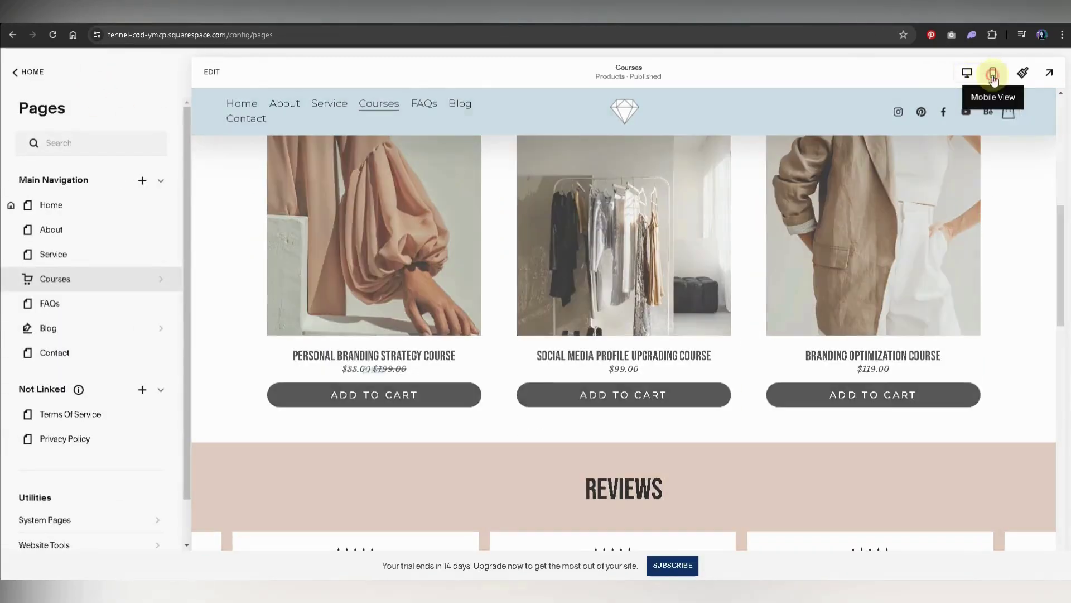
Step: Preview the Courses page in mobile view, open the Home page from its mobile navigation menu and look through its layout
{"action": "left_click", "coordinate": [992, 73]}
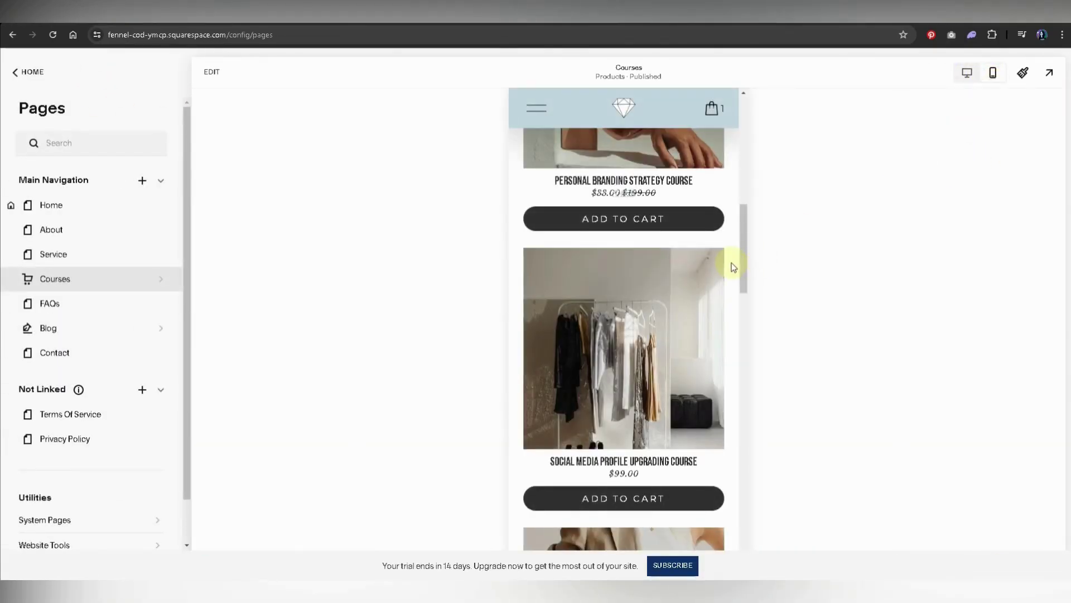
{"action": "left_click_drag", "start_coordinate": [739, 260], "coordinate": [744, 539]}
{"action": "left_click", "coordinate": [536, 107]}
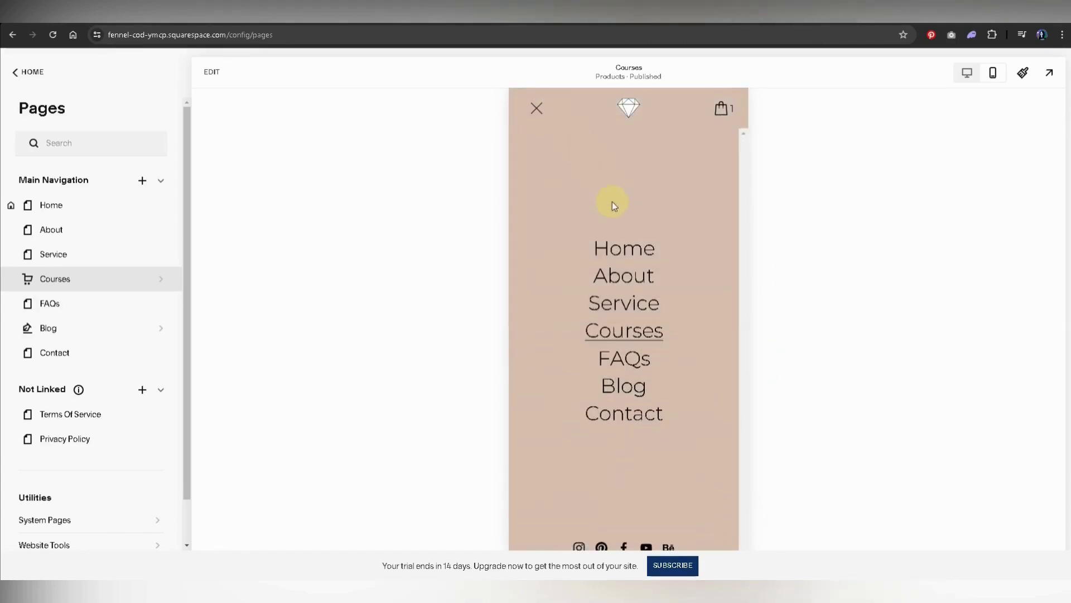
{"action": "left_click", "coordinate": [623, 252]}
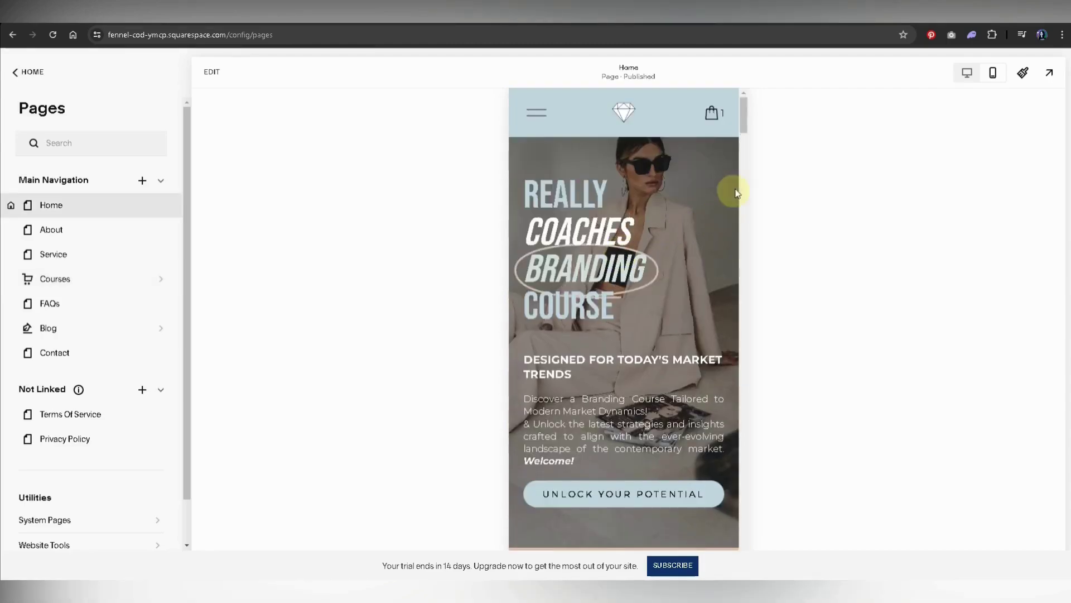
{"action": "left_click_drag", "start_coordinate": [746, 115], "coordinate": [828, 544]}
Step: Leave the page list for the main site dashboard and open the Selling overview
{"action": "left_click", "coordinate": [24, 73]}
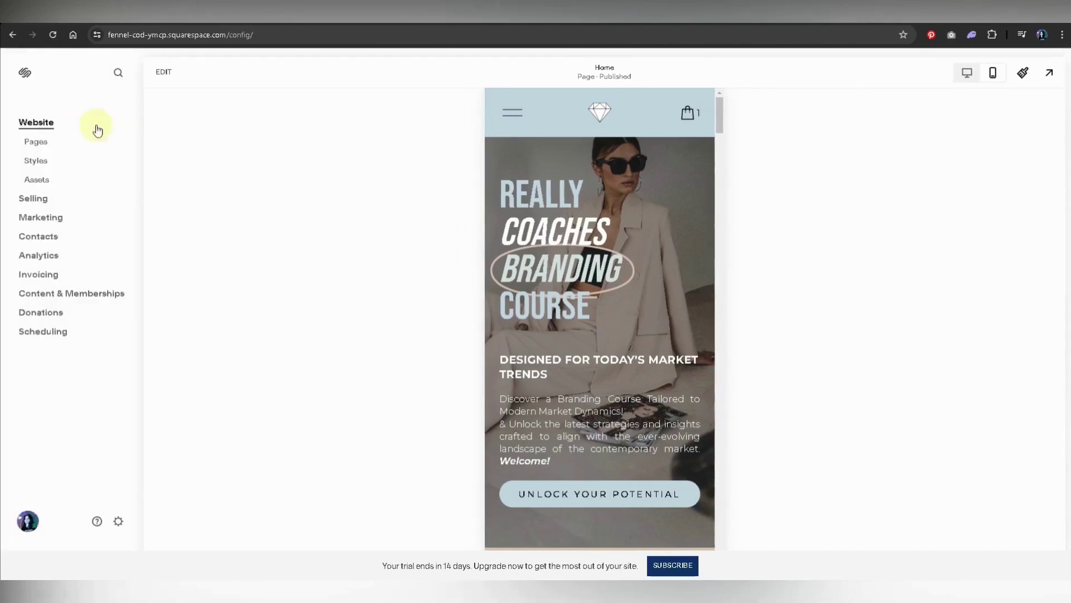
{"action": "left_click", "coordinate": [45, 198]}
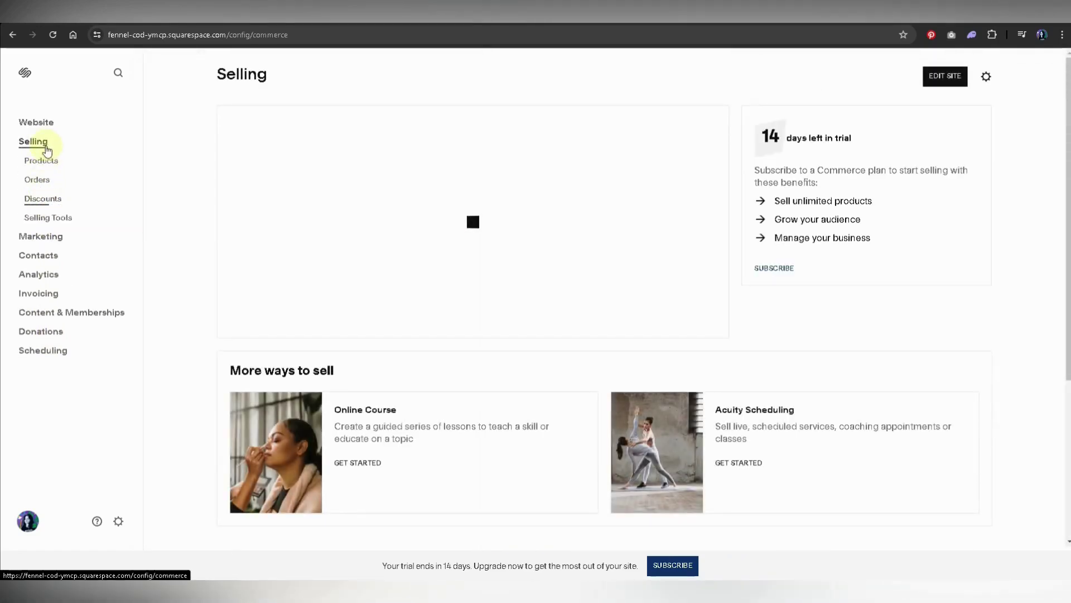